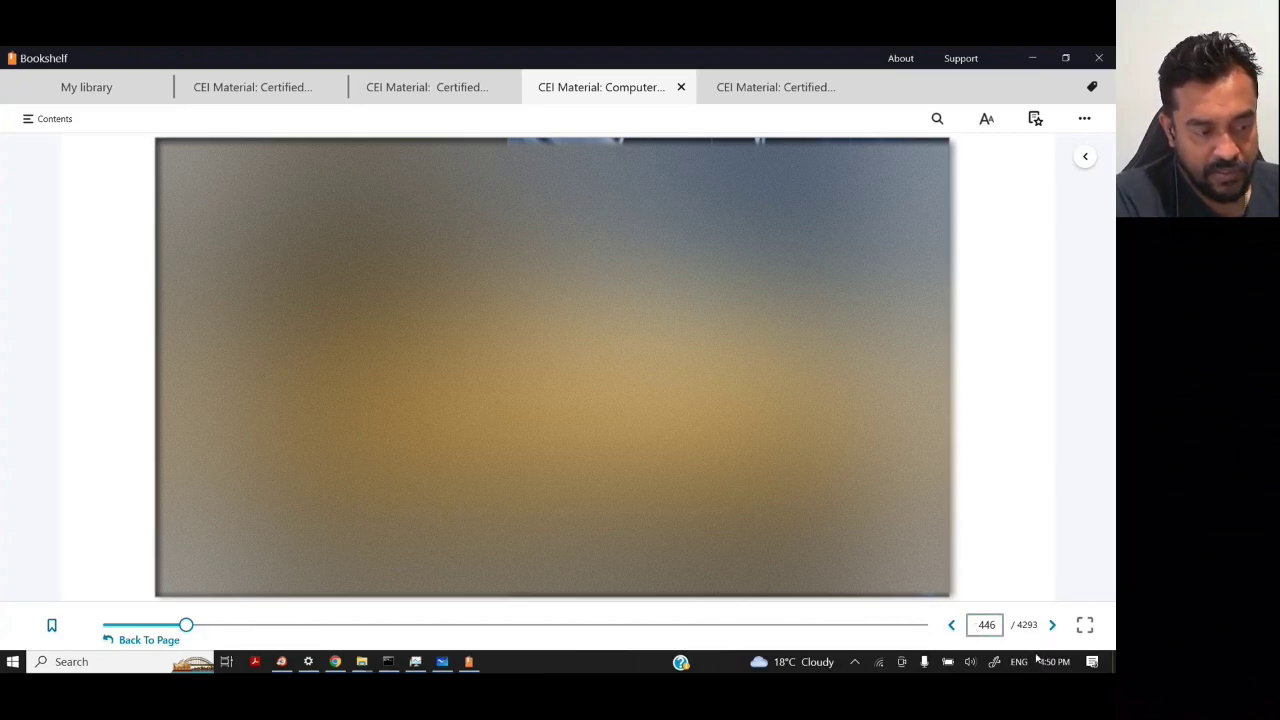
- Page forward through the open courseware book from page 446 to page 450
{"action": "left_click", "coordinate": [1053, 626]}
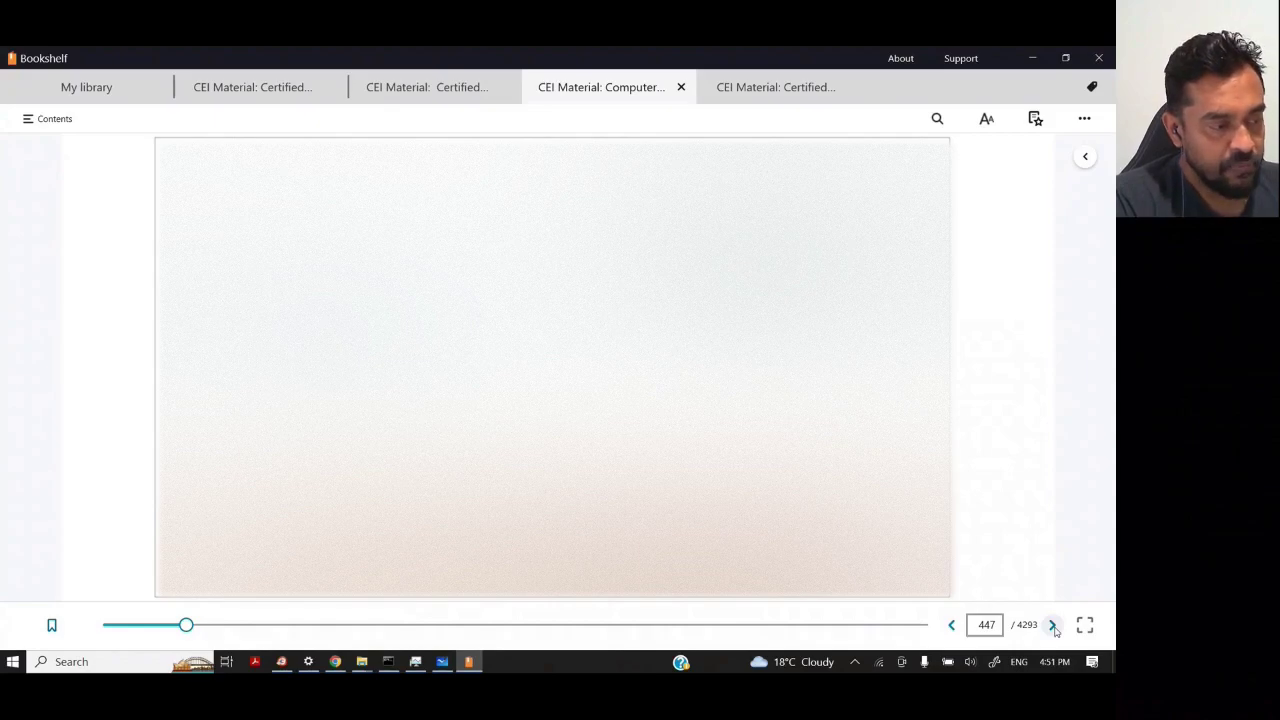
{"action": "left_click", "coordinate": [1053, 626]}
{"action": "left_click", "coordinate": [1053, 626]}
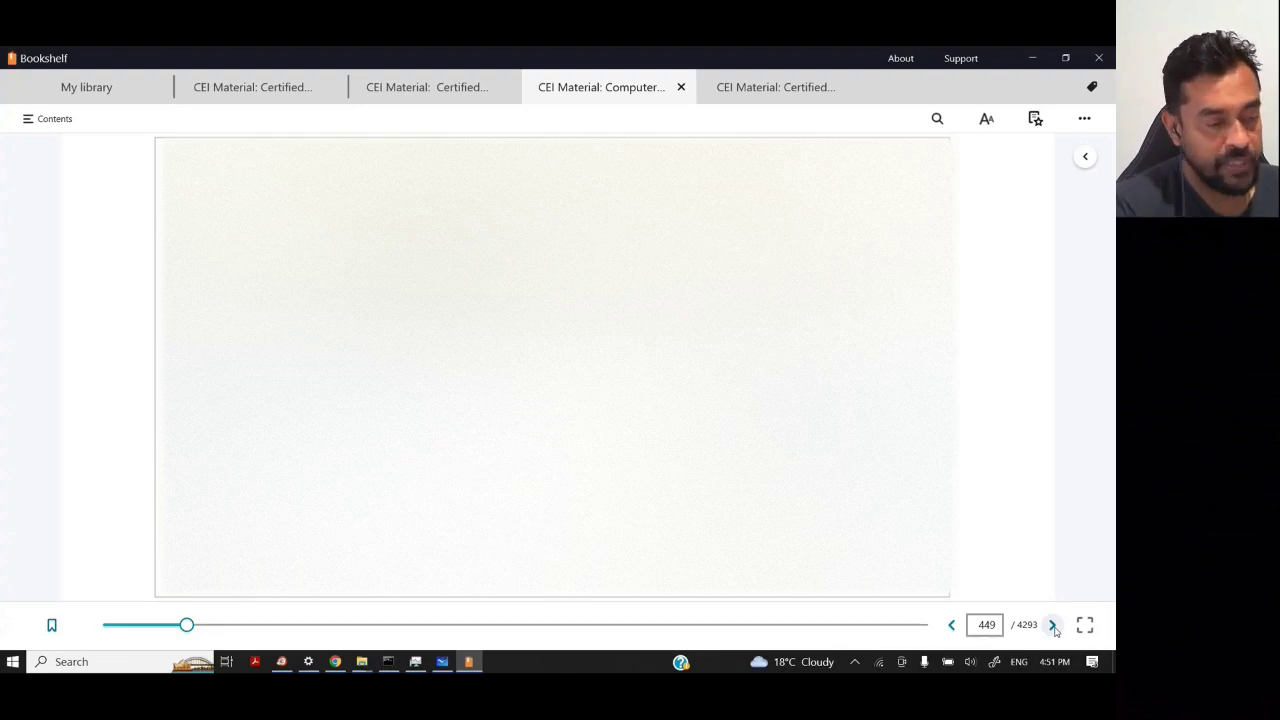
{"action": "left_click", "coordinate": [1052, 625]}
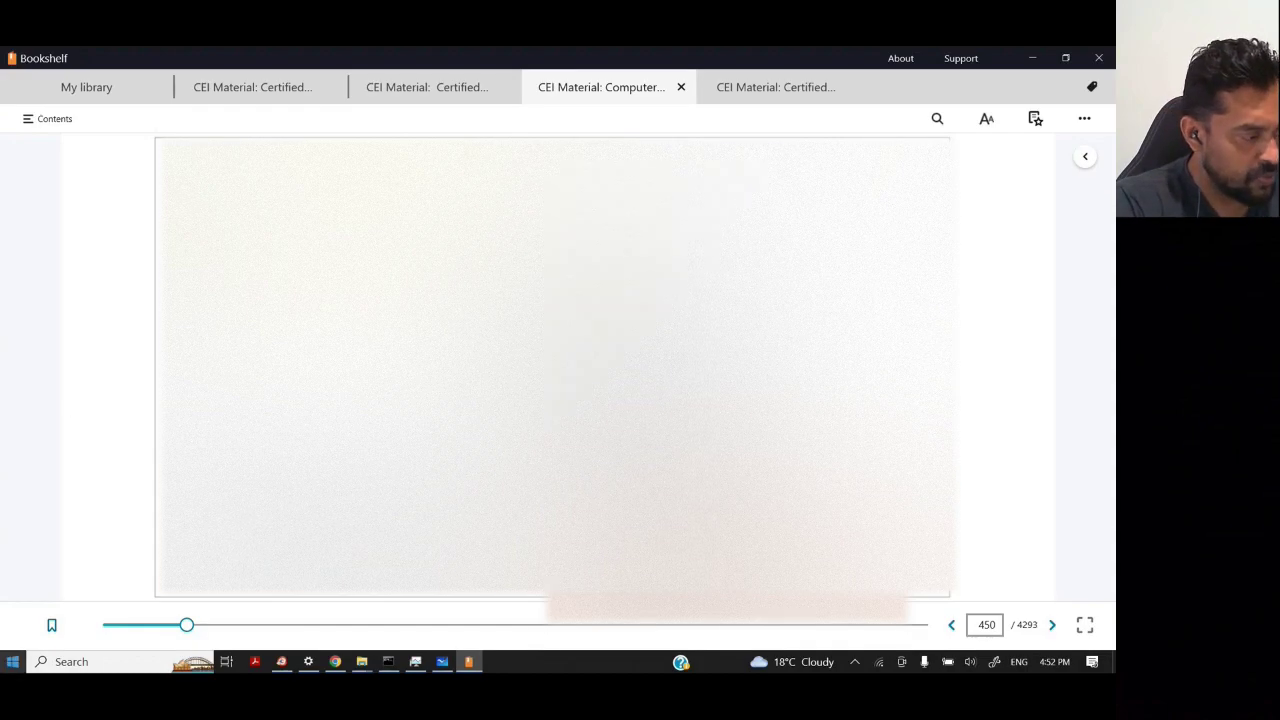
{"action": "left_click", "coordinate": [13, 662]}
{"action": "type", "text": "paas"}
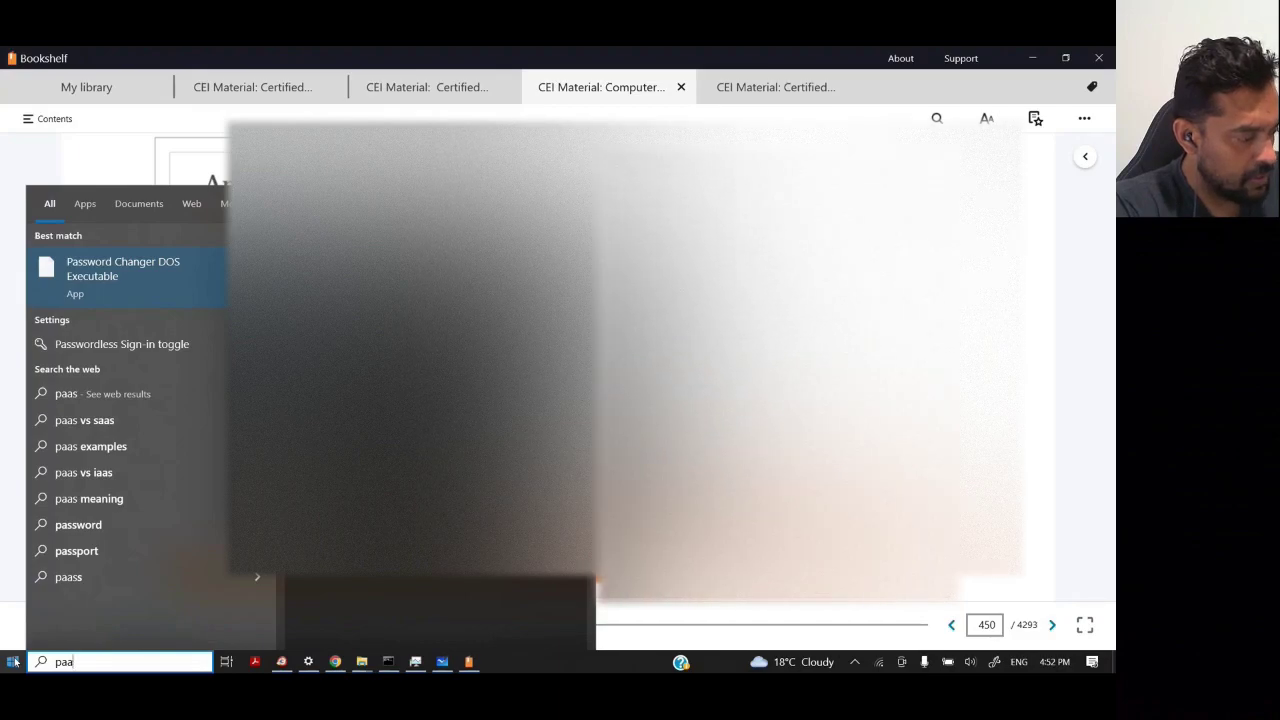
{"action": "key", "text": "BackSpace"}
{"action": "key", "text": "BackSpace"}
{"action": "type", "text": "ssw"}
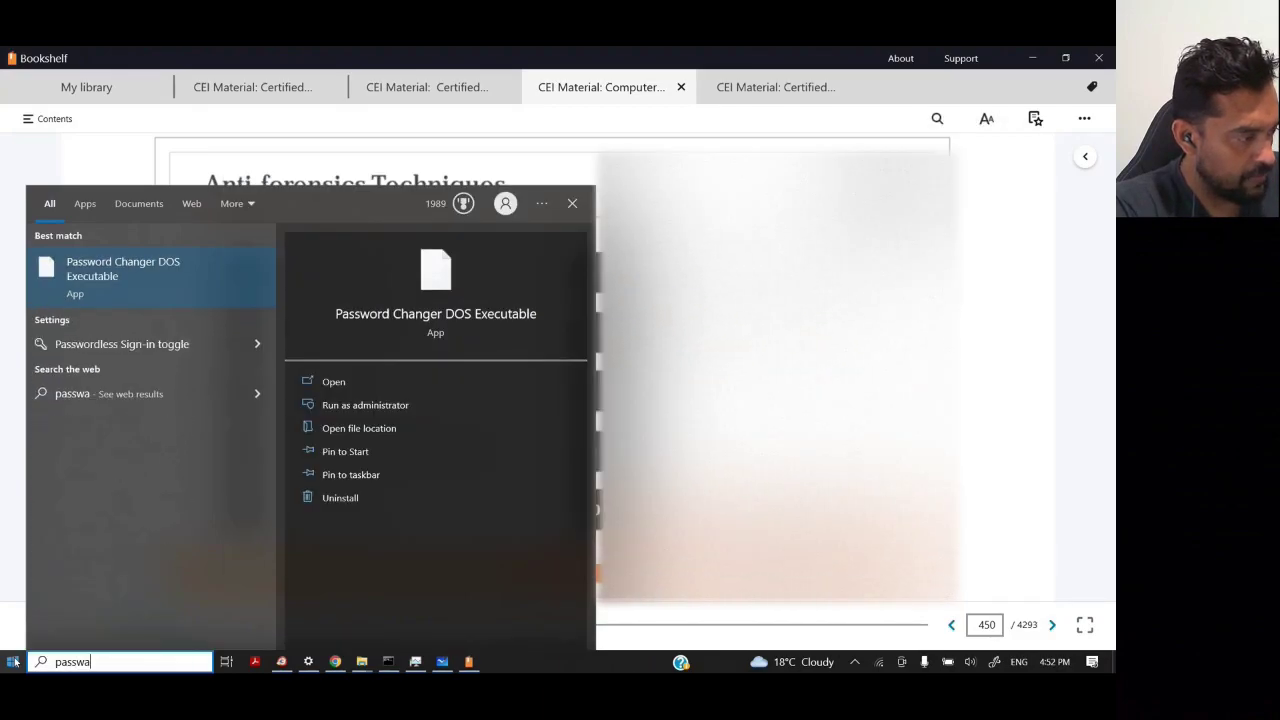
{"action": "type", "text": "a"}
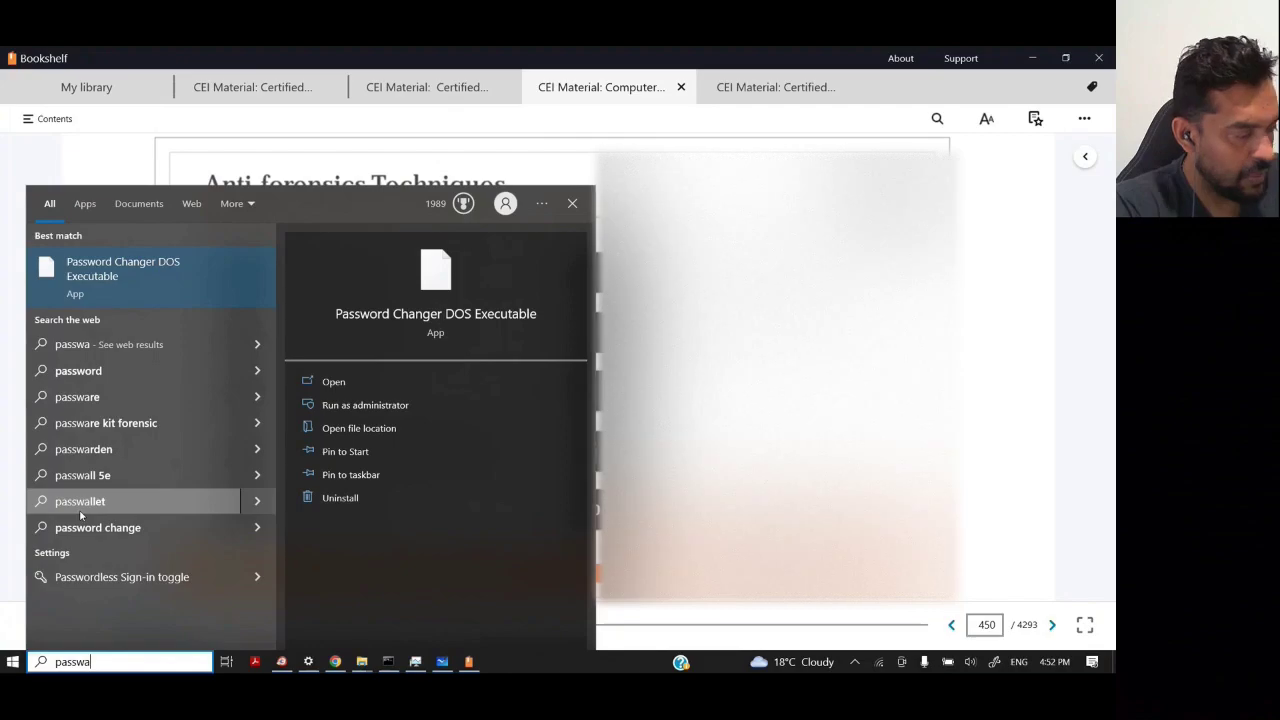
{"action": "left_click", "coordinate": [1045, 295]}
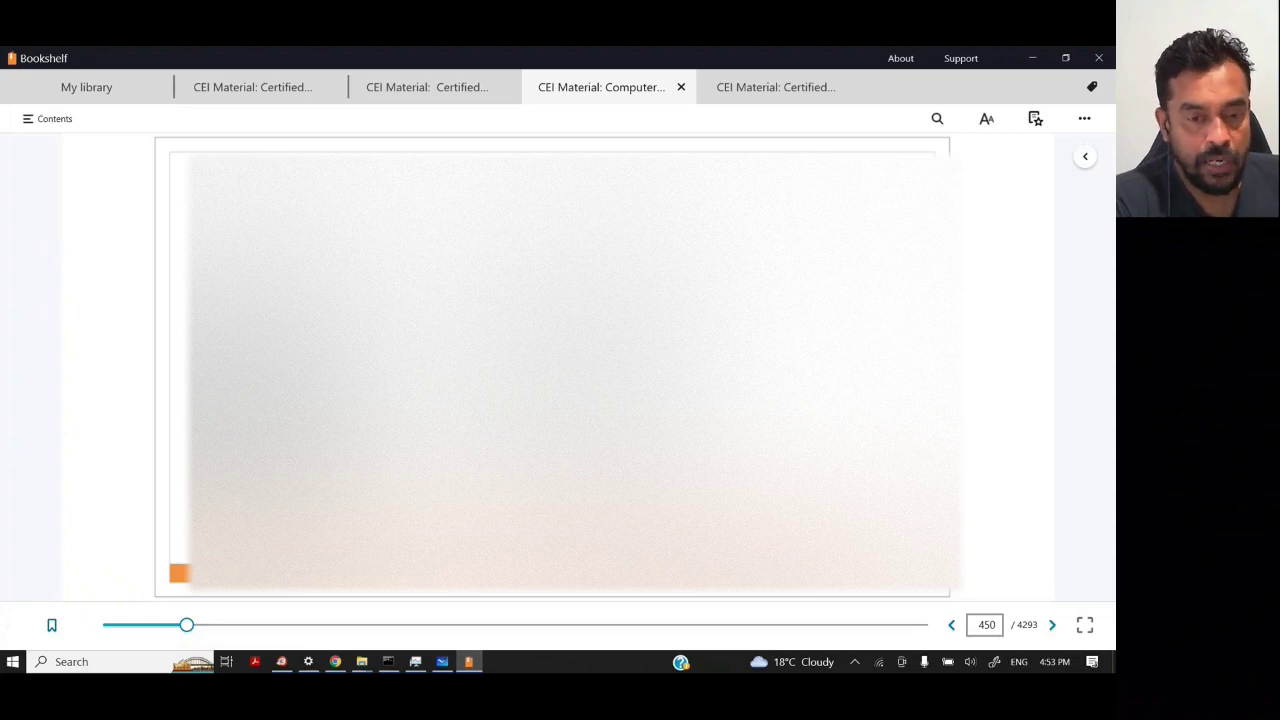
- Search Windows for "quic" and launch Quick Stego
{"action": "key", "text": "super+s"}
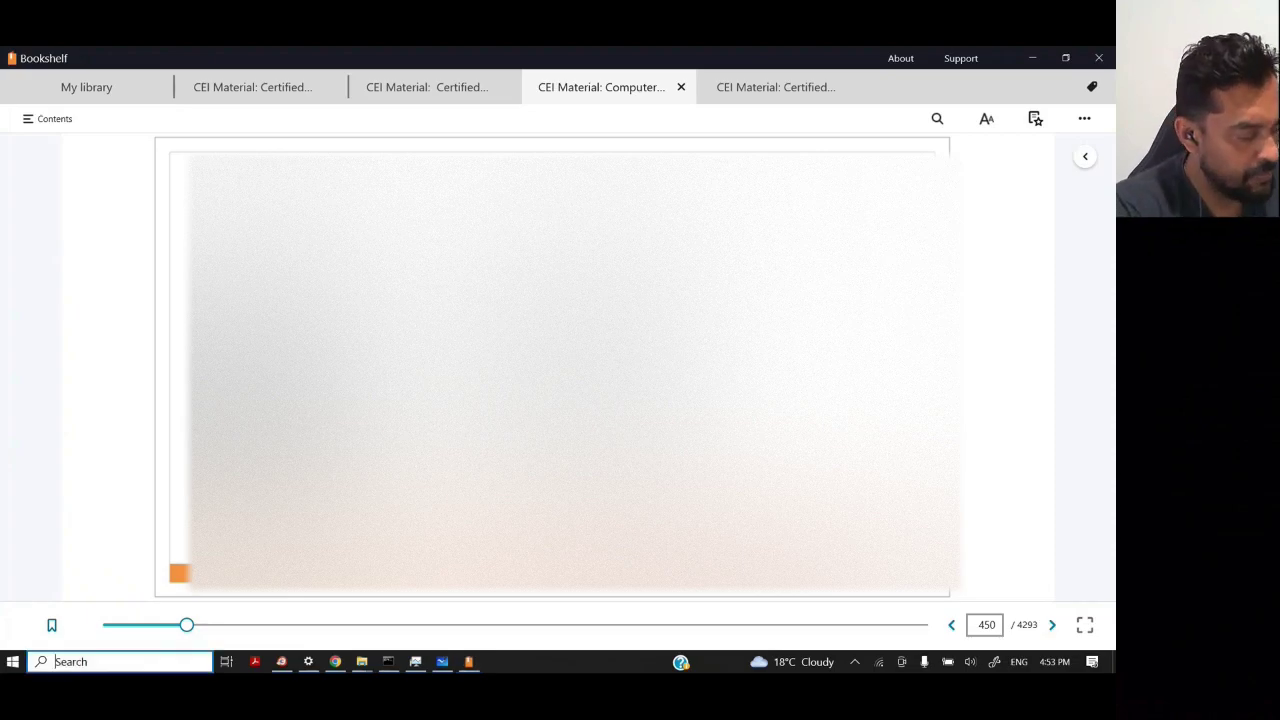
{"action": "type", "text": "quic"}
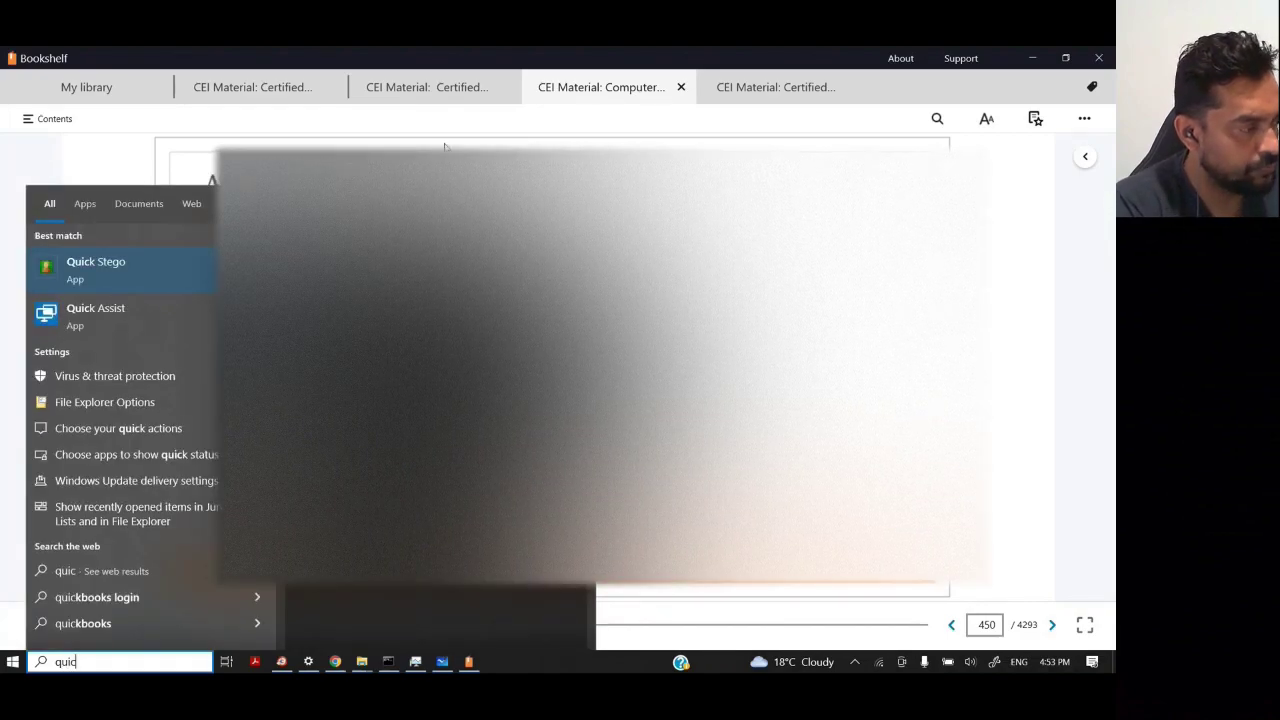
{"action": "left_click", "coordinate": [91, 265]}
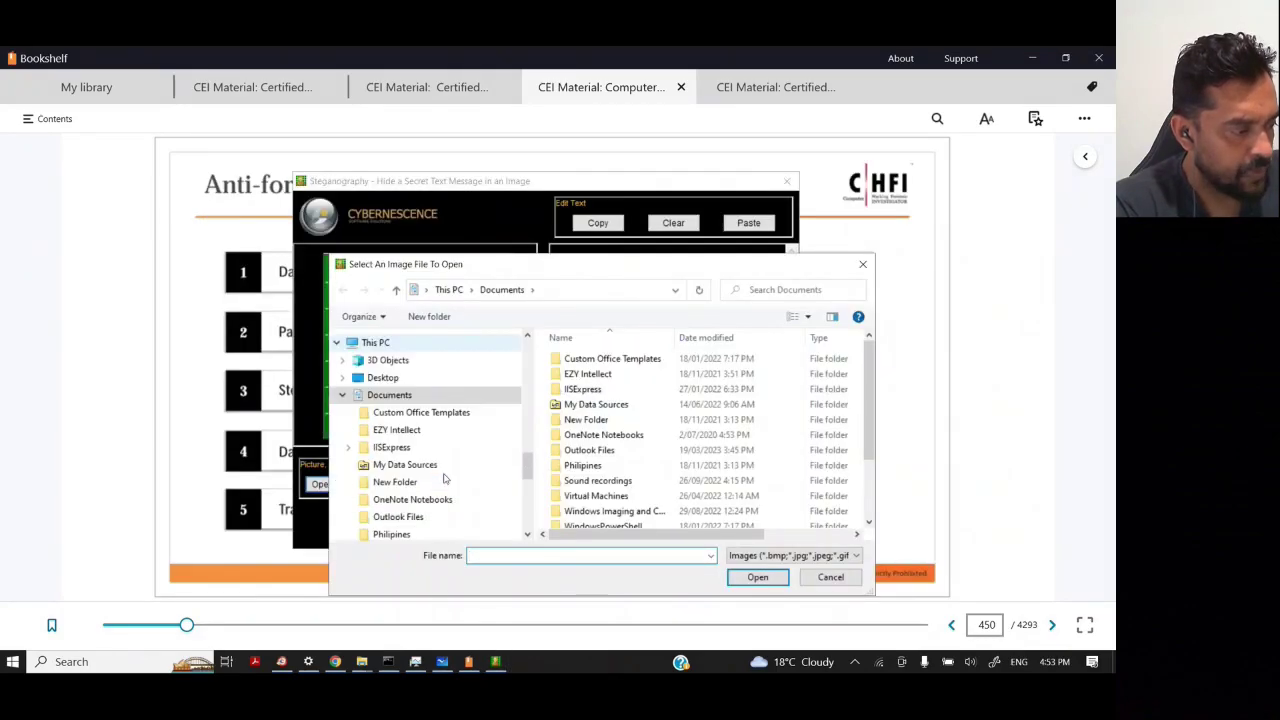
- Load the JPG file obama from the dangerous folder on drive C: as the image for hiding text
{"action": "scroll", "coordinate": [443, 480], "scroll_direction": "down", "scroll_amount": 5}
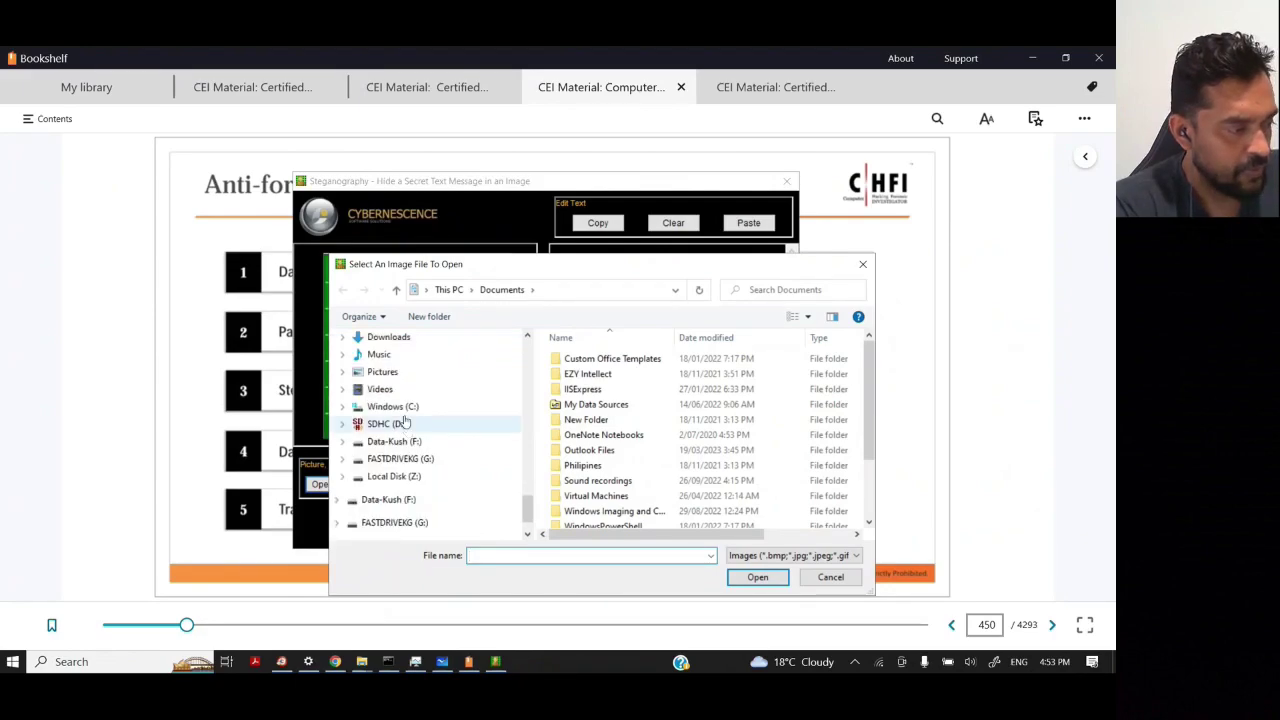
{"action": "left_click", "coordinate": [405, 423]}
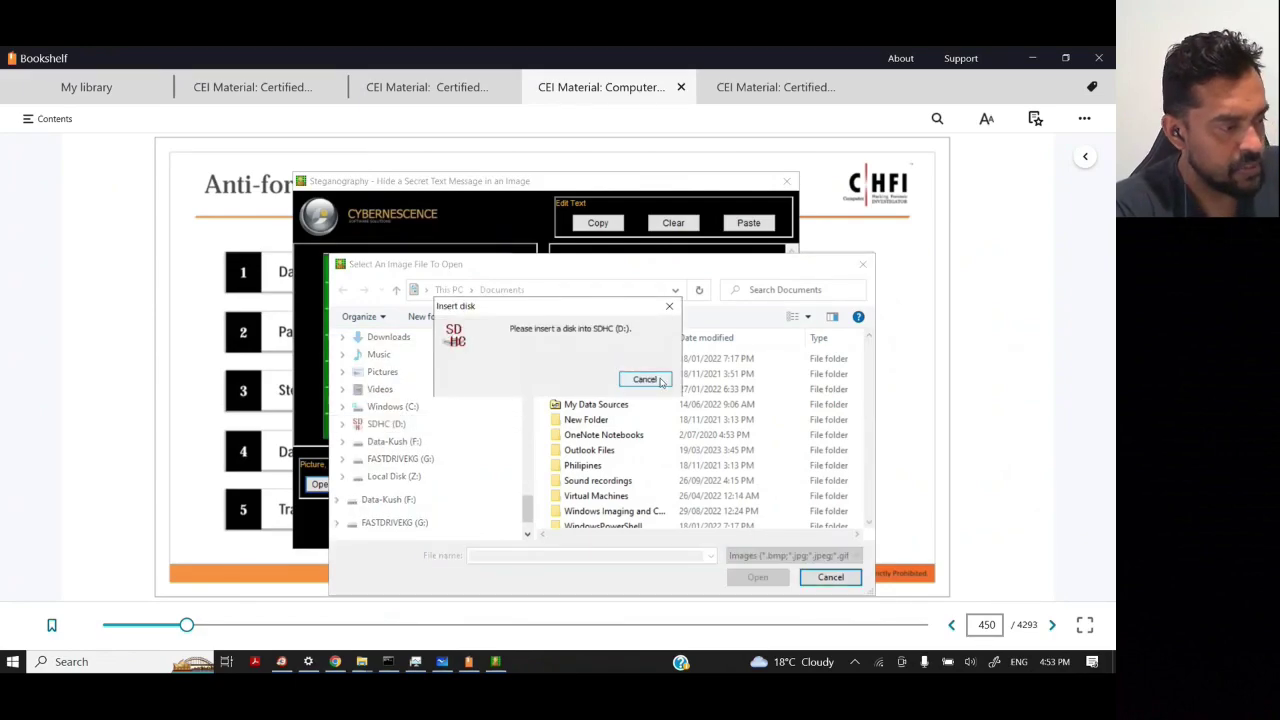
{"action": "left_click", "coordinate": [645, 379]}
{"action": "left_click", "coordinate": [413, 406]}
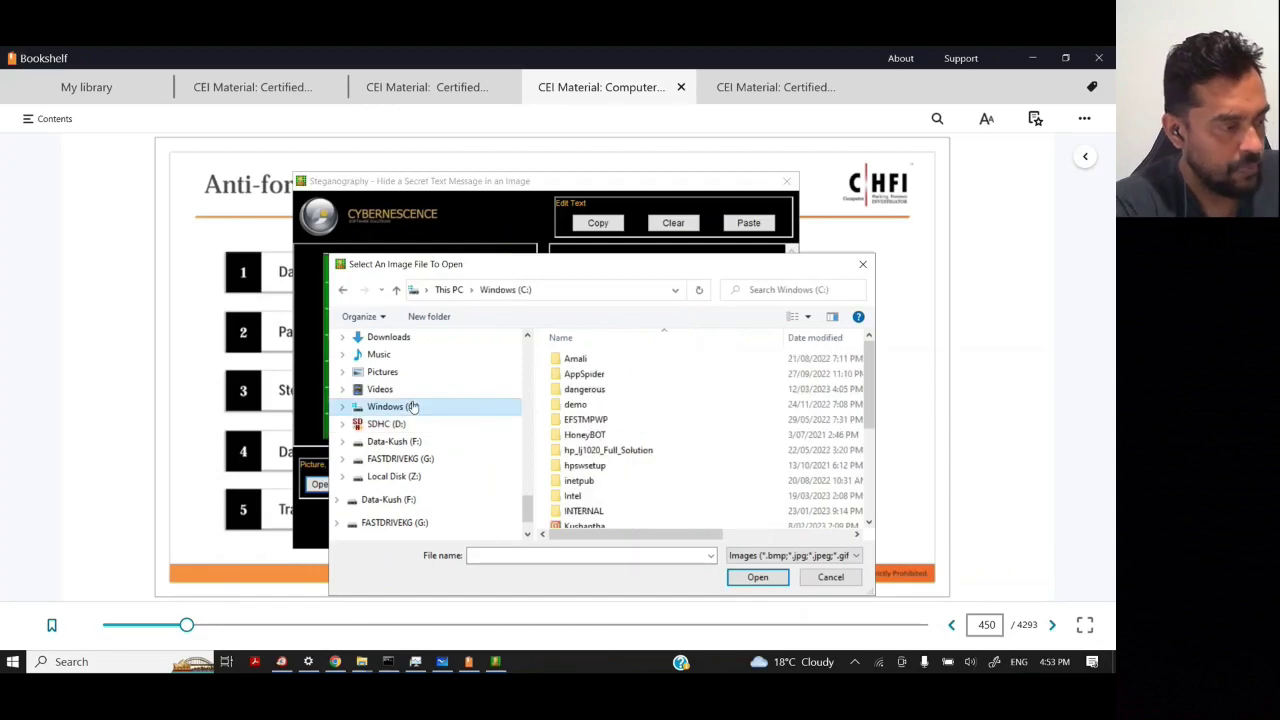
{"action": "double_click", "coordinate": [611, 389]}
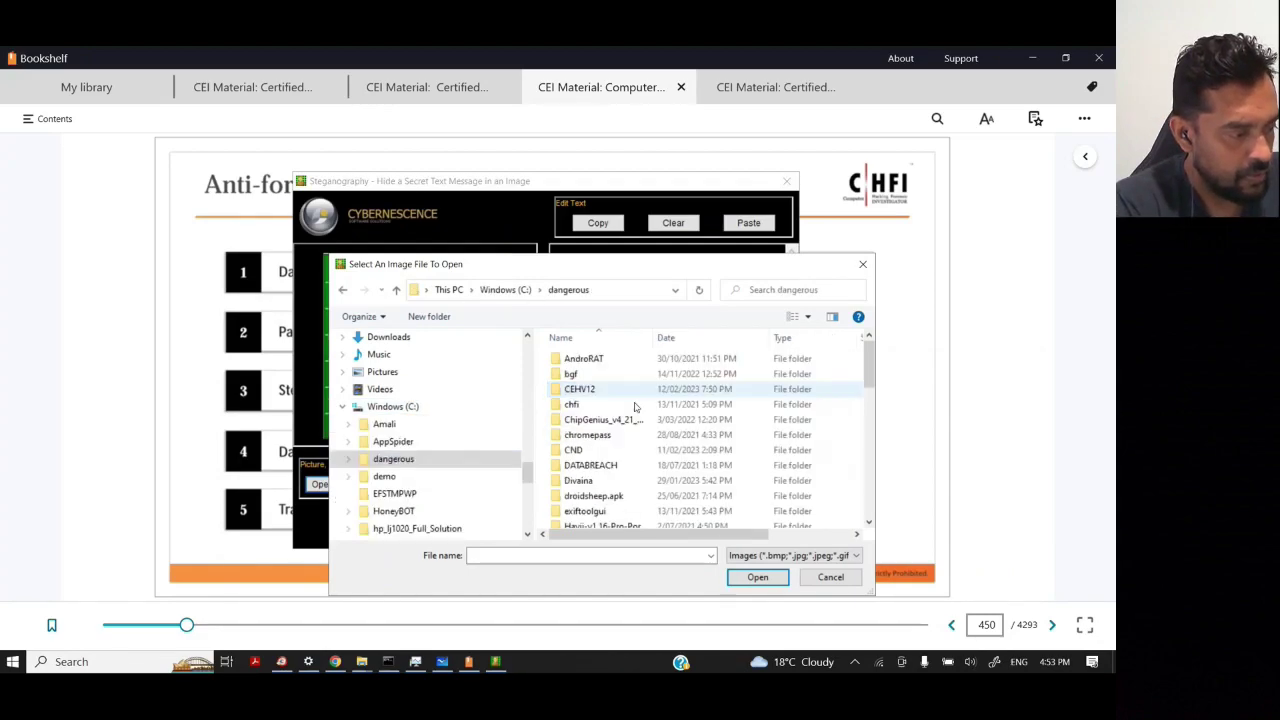
{"action": "scroll", "coordinate": [658, 505], "scroll_direction": "down", "scroll_amount": 6}
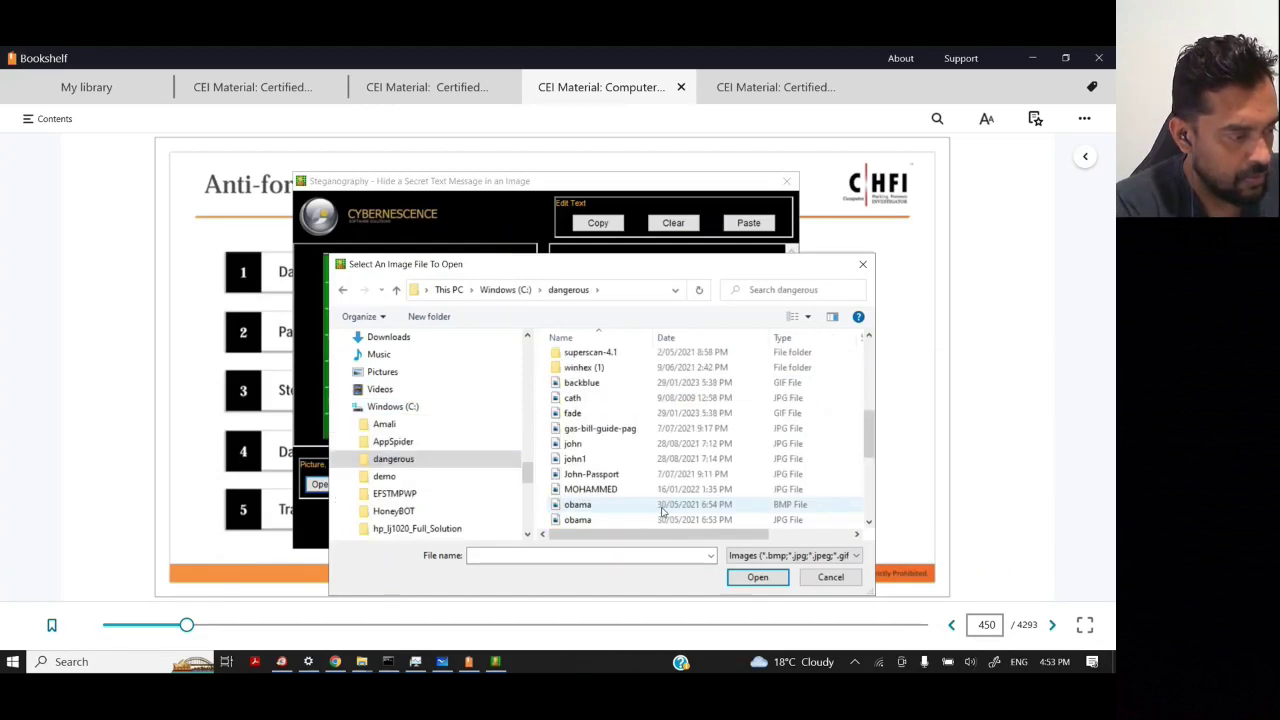
{"action": "double_click", "coordinate": [578, 519]}
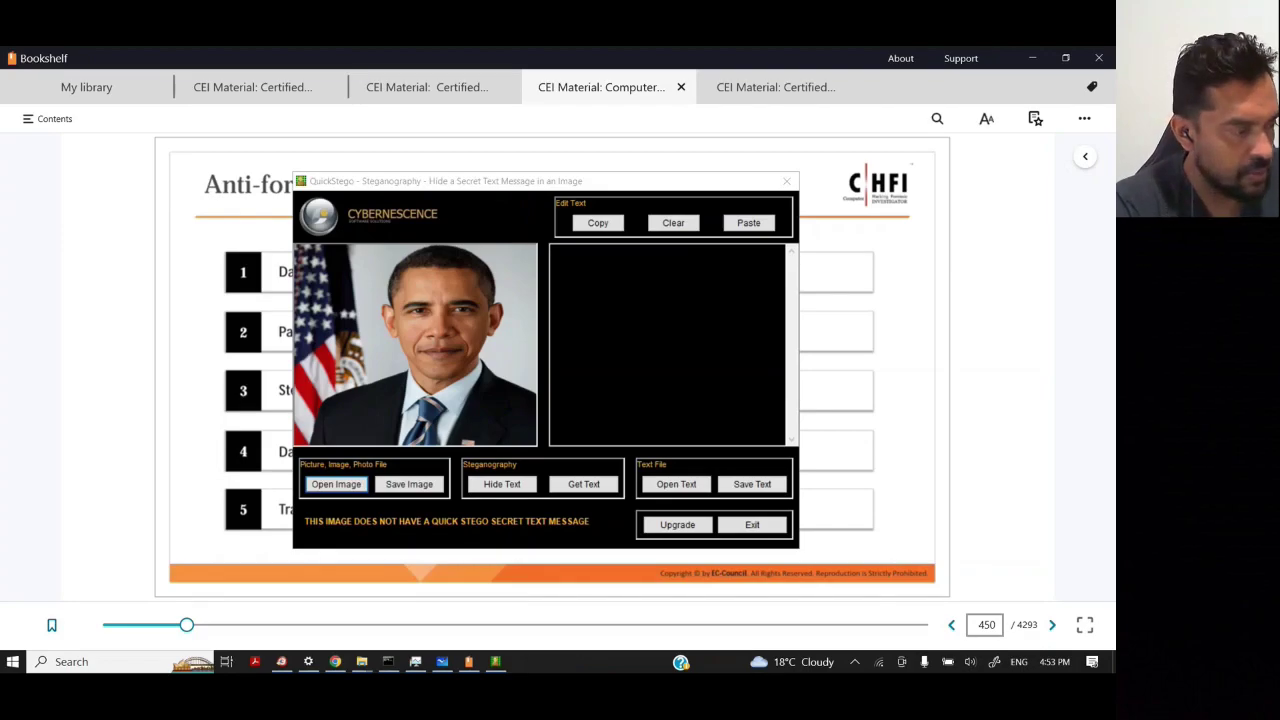
- Enter the "Hi All" message about migrating the X2013 Exchange Server to Hyper-V and hide it in the image
{"action": "left_click", "coordinate": [624, 350]}
{"action": "type", "text": "Hi All,  I am glad to advise that after resolving various issues, finally we have successfully migrated X2013 Exchange Server to the new Hyper-V hosting platform. This will now provide a much reliable email server and enable efficient backups until we move across to Office365 (Exchange Online).  Kind regards"}
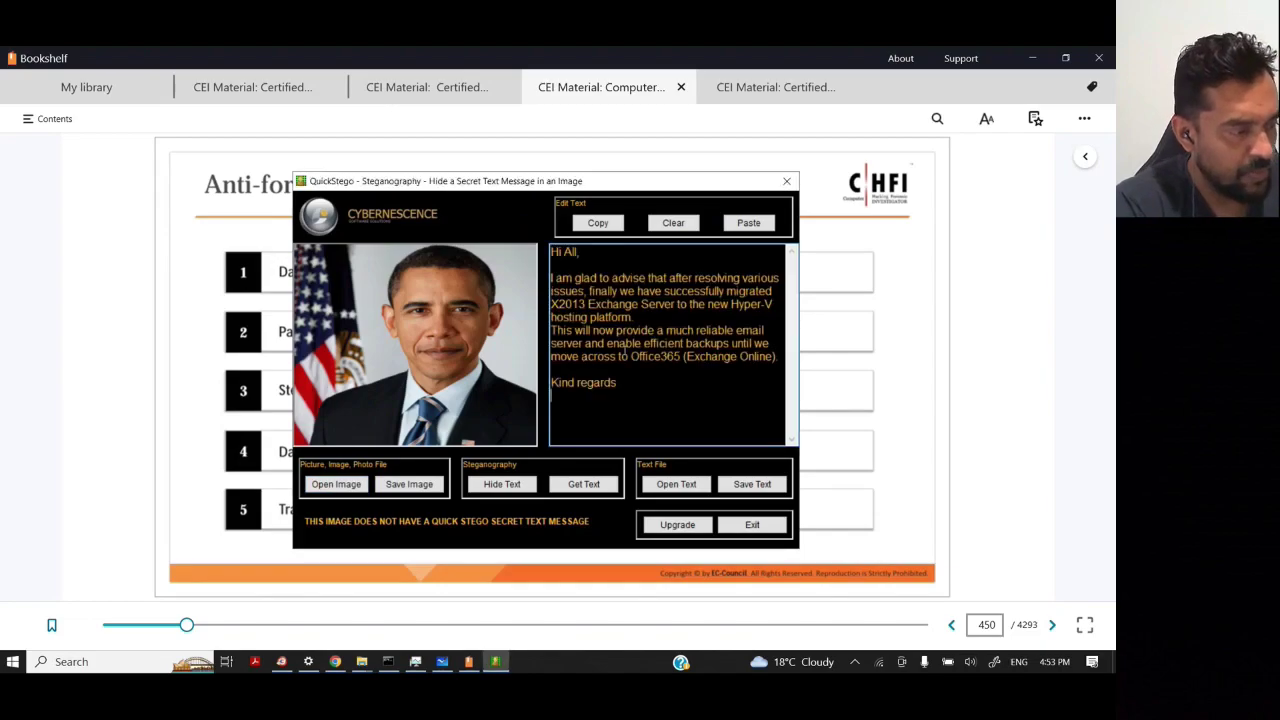
{"action": "left_click", "coordinate": [410, 484]}
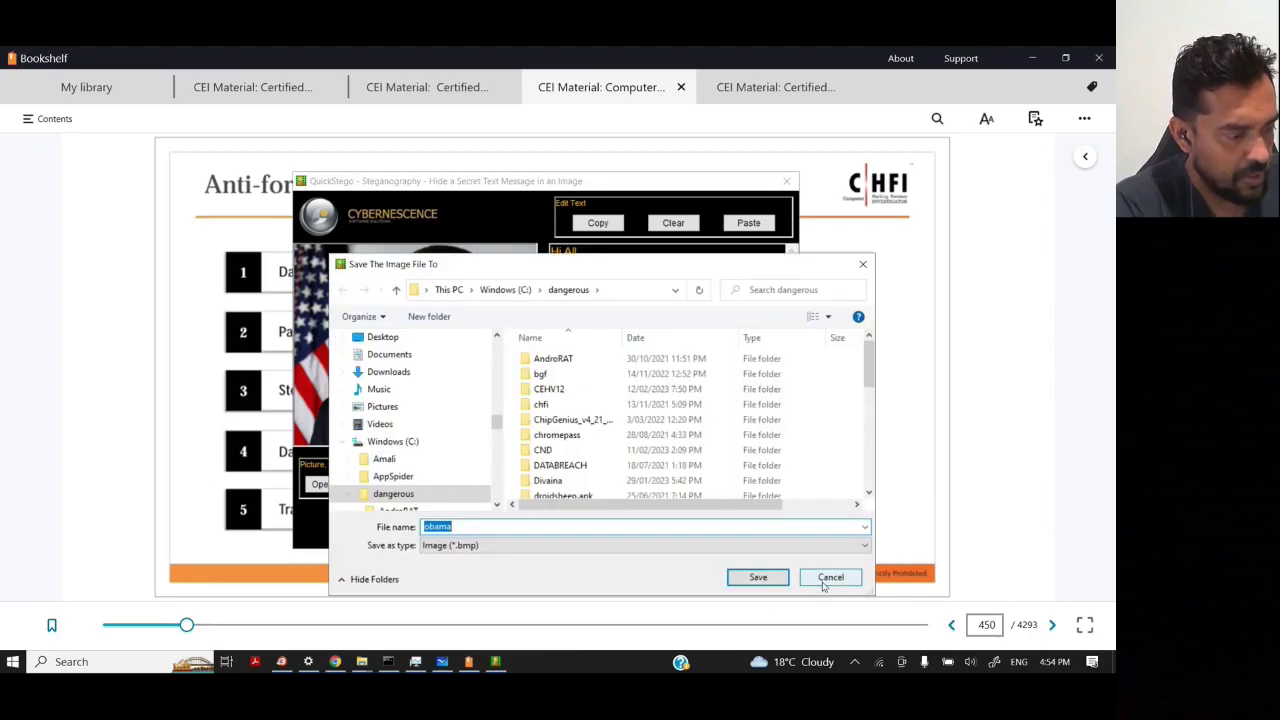
{"action": "left_click", "coordinate": [823, 584]}
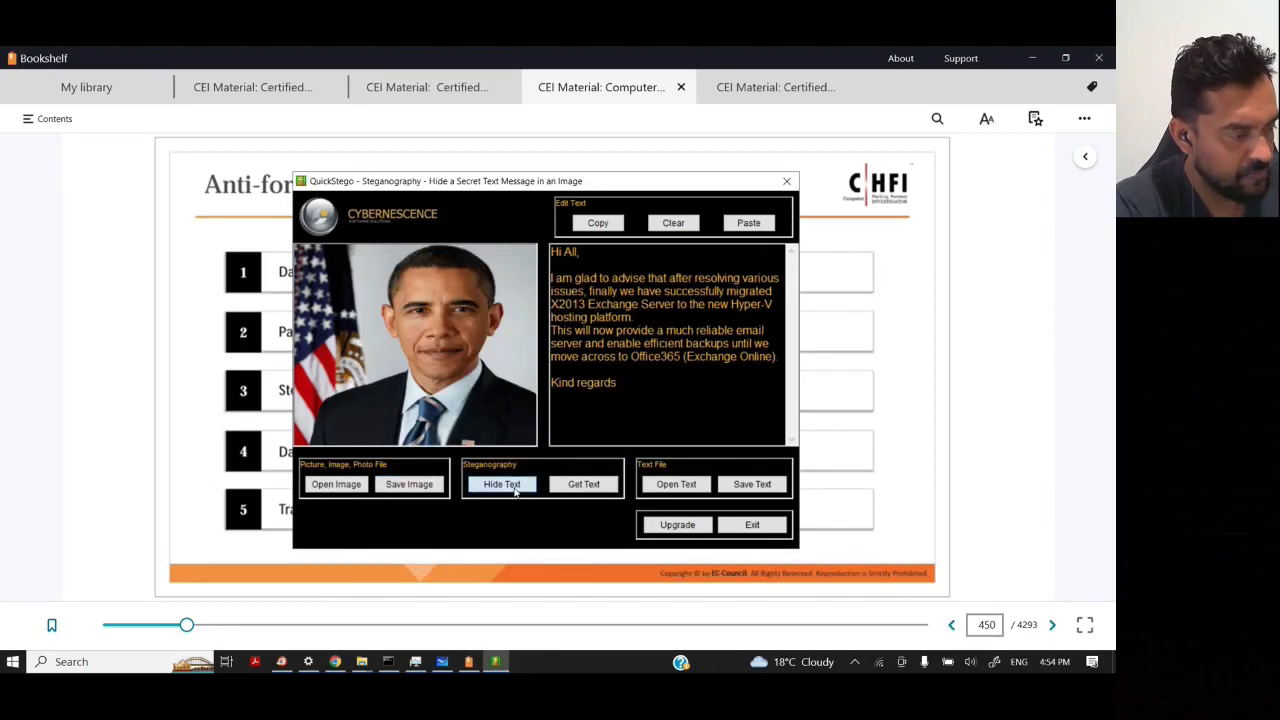
{"action": "left_click", "coordinate": [515, 489]}
- Save the image as obama-chfi in BMP format in the dangerous folder and exit QuickStego
{"action": "left_click", "coordinate": [405, 489]}
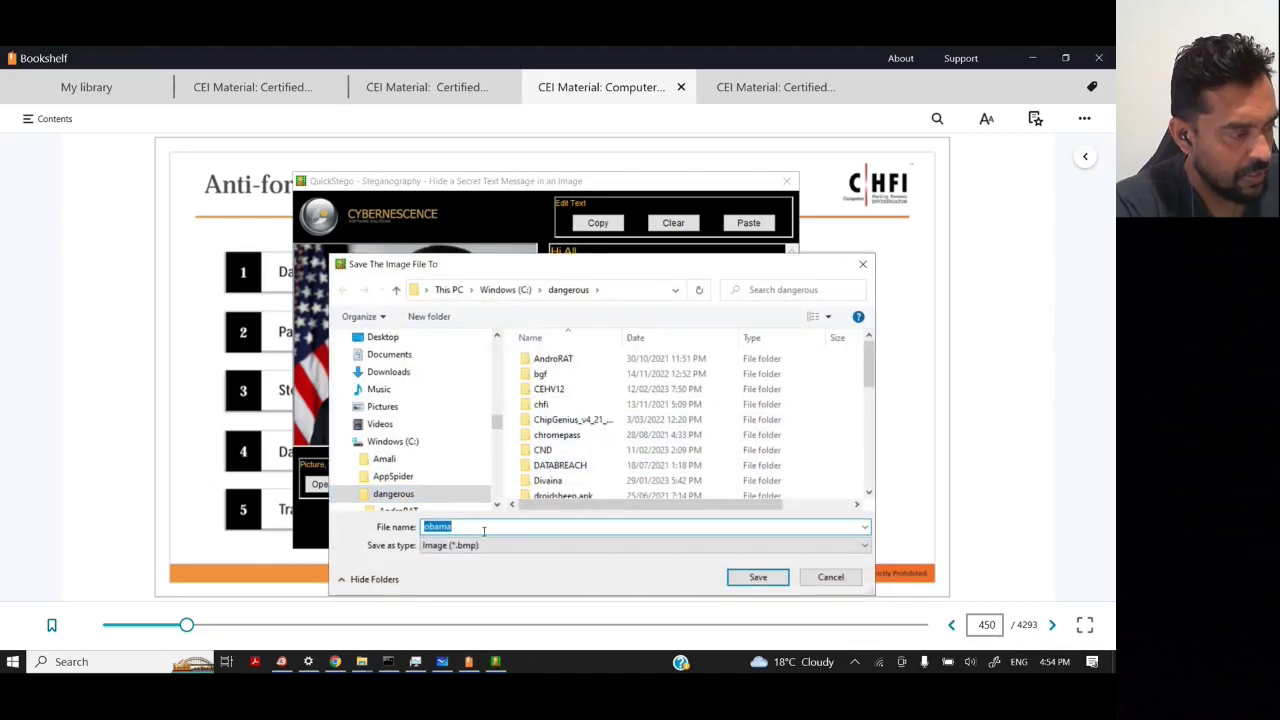
{"action": "left_click", "coordinate": [484, 531]}
{"action": "type", "text": "-0"}
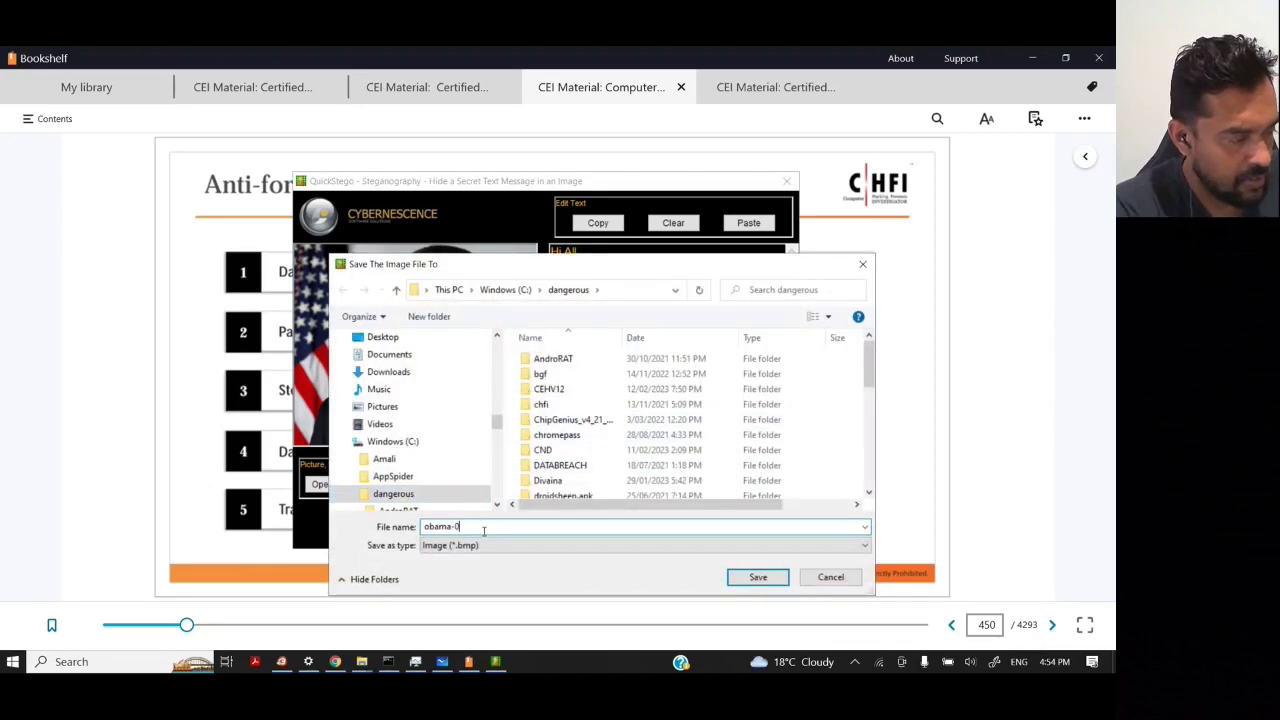
{"action": "key", "text": "BackSpace"}
{"action": "type", "text": "chfi"}
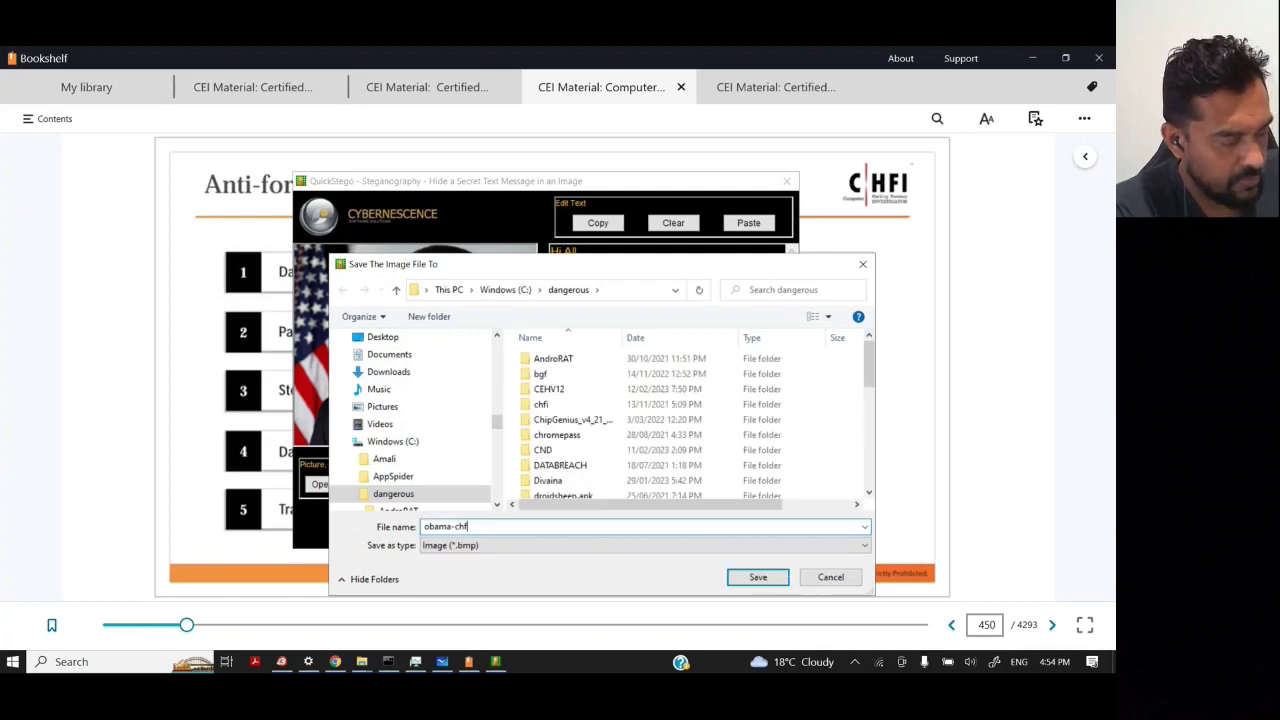
{"action": "left_click", "coordinate": [765, 576]}
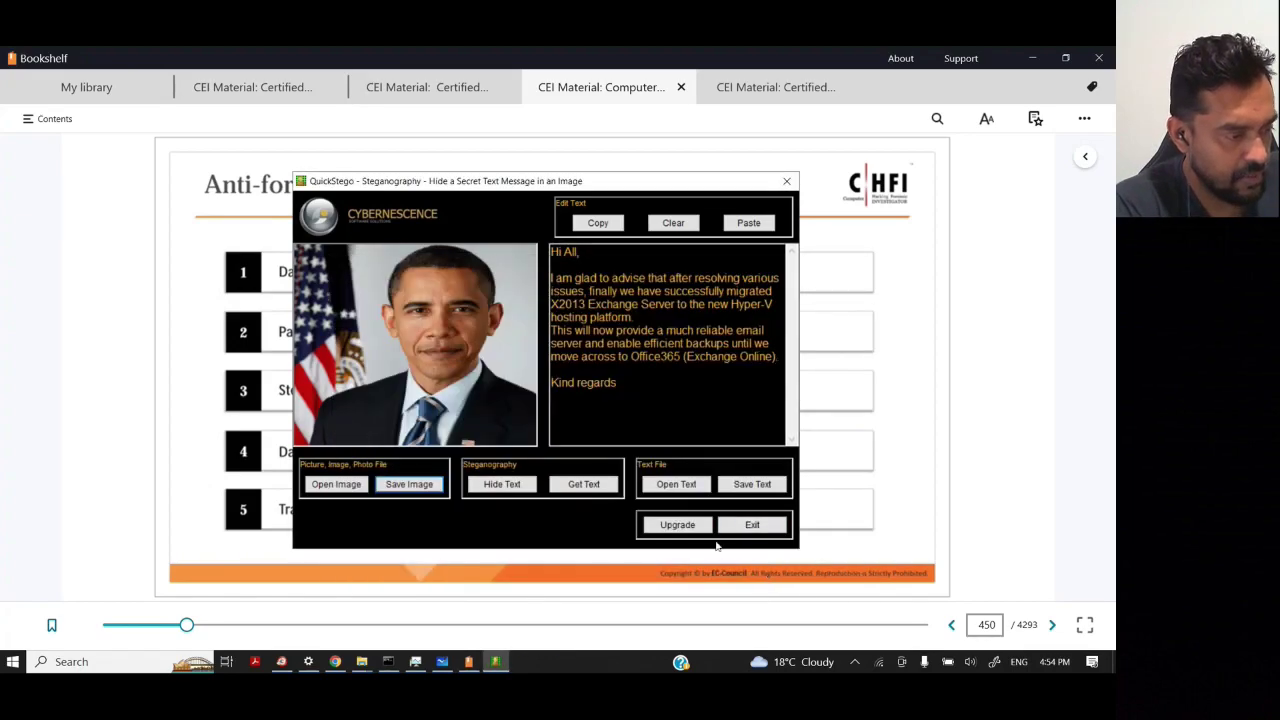
{"action": "left_click", "coordinate": [743, 532]}
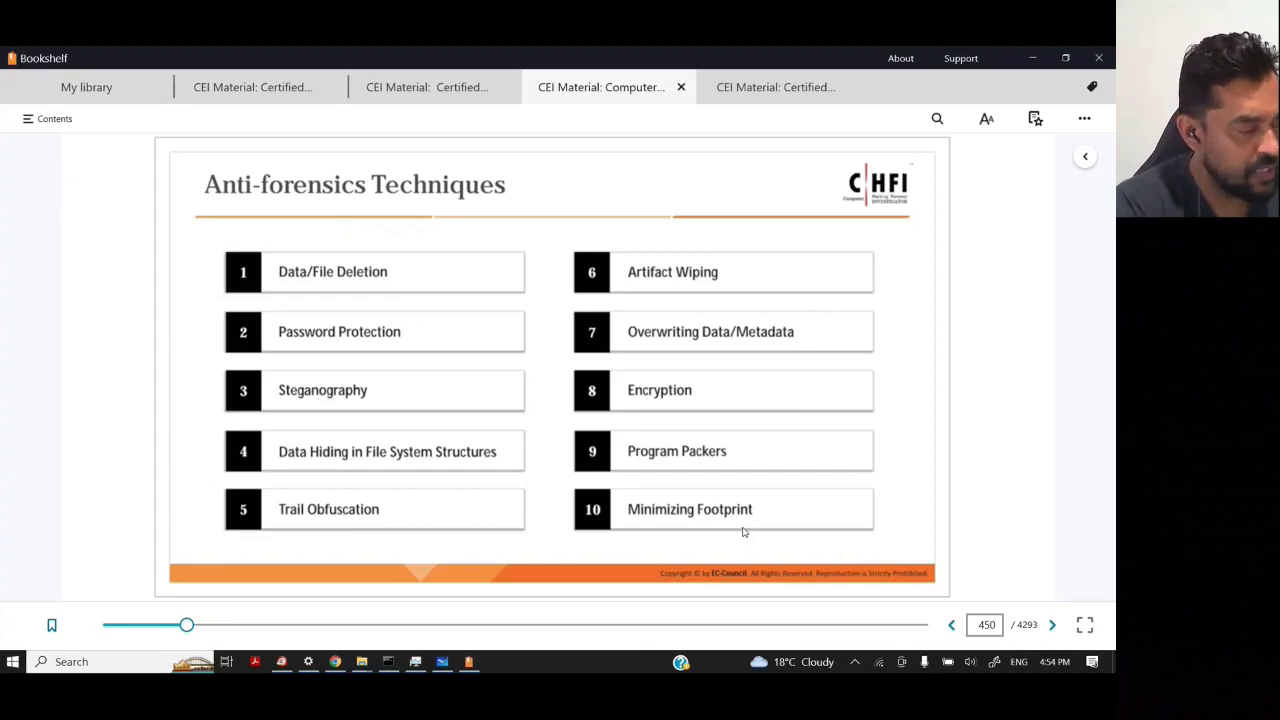
- Switch to the File Explorer window showing Data-Kush (F:) and open the dangerous folder on drive C:
{"action": "mouse_move", "coordinate": [358, 668]}
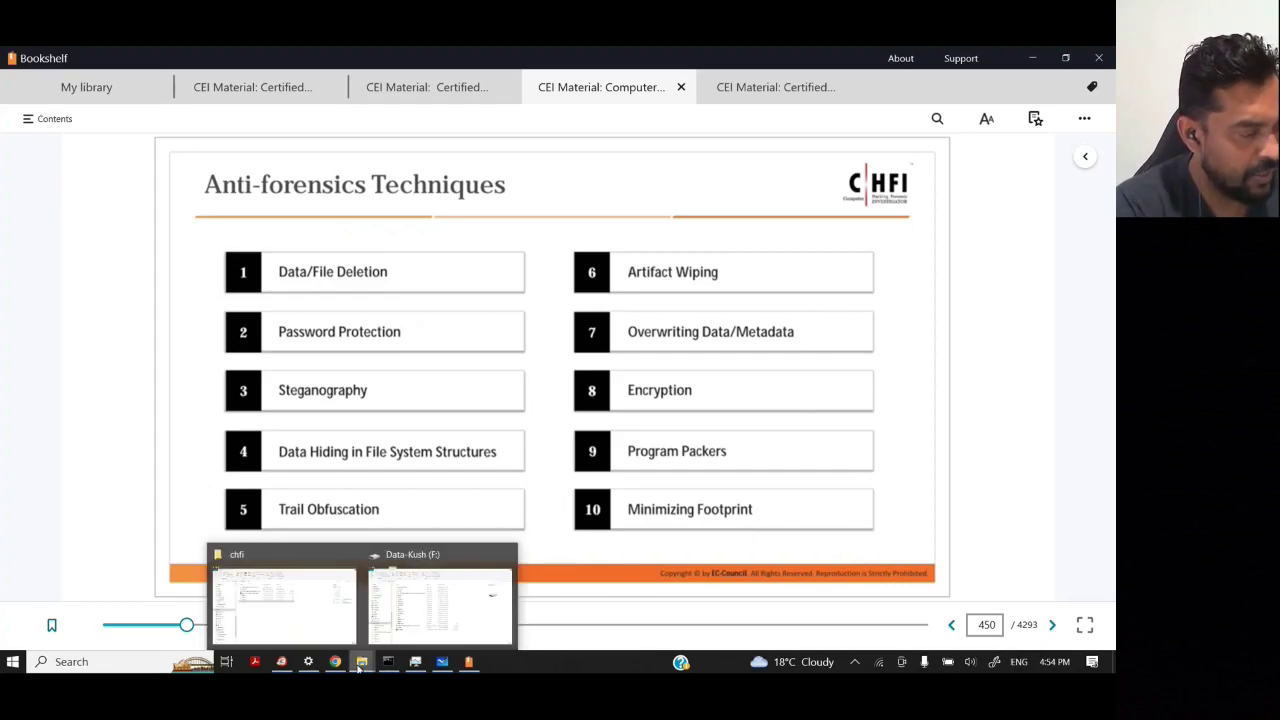
{"action": "left_click", "coordinate": [460, 607]}
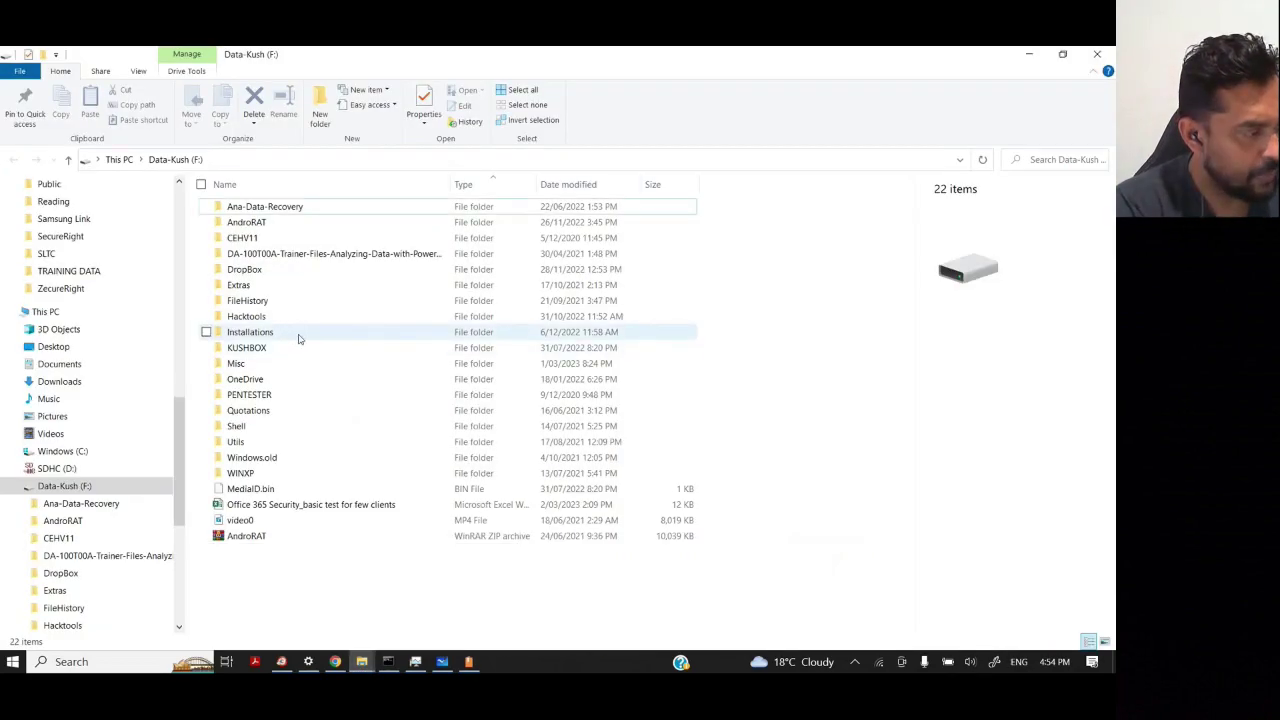
{"action": "left_click", "coordinate": [70, 451]}
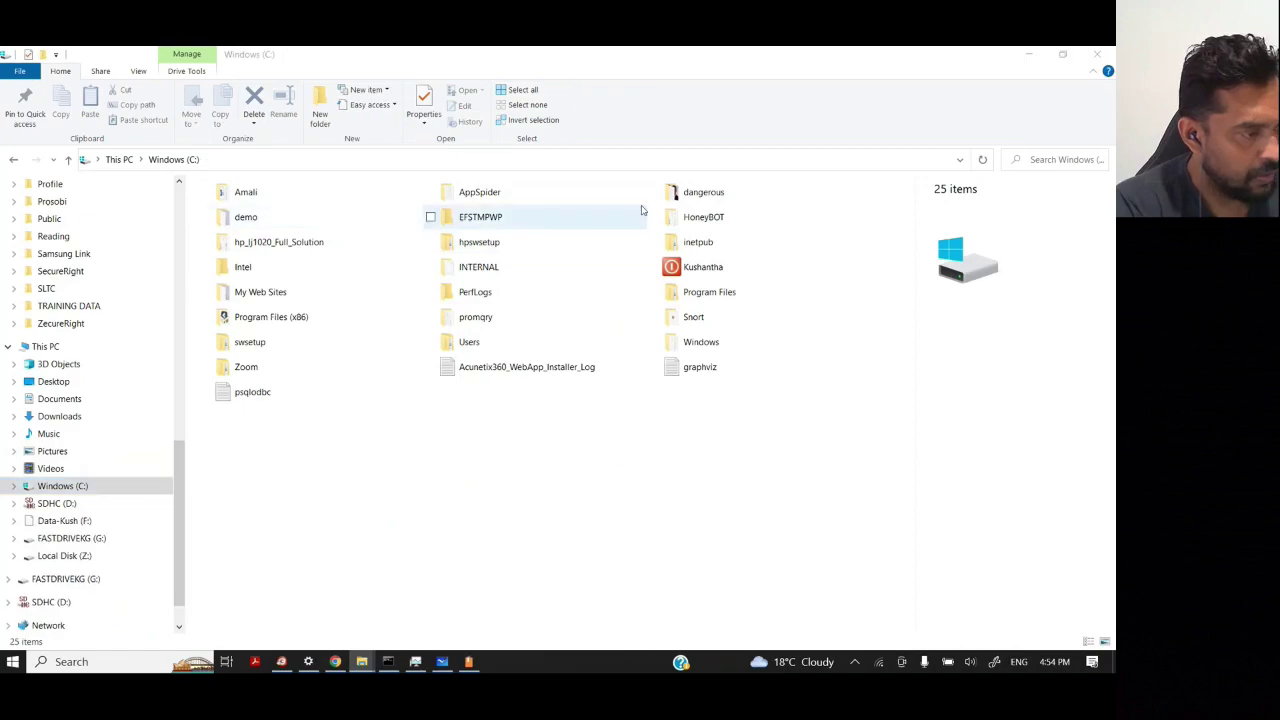
{"action": "double_click", "coordinate": [680, 198]}
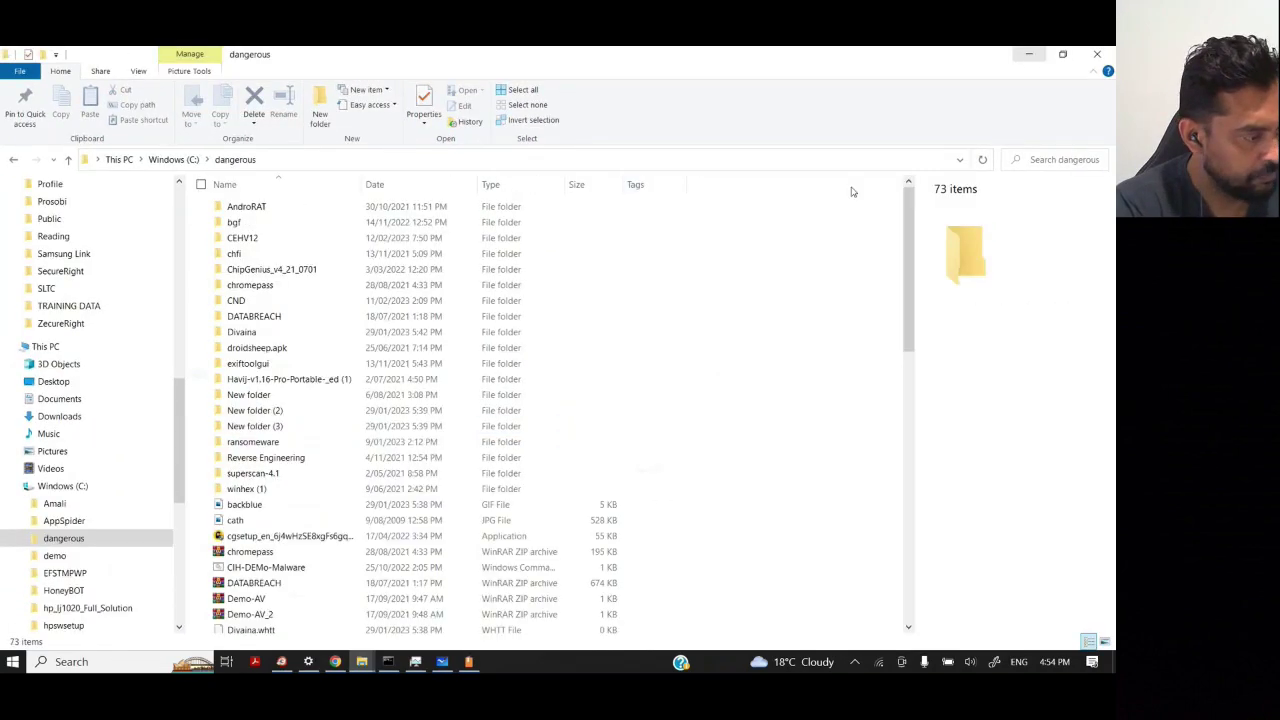
- Find the obama images in the folder and open the JPG version, obama.jpg, for viewing
{"action": "scroll", "coordinate": [500, 366], "scroll_direction": "down", "scroll_amount": 4}
{"action": "scroll", "coordinate": [495, 367], "scroll_direction": "down", "scroll_amount": 3}
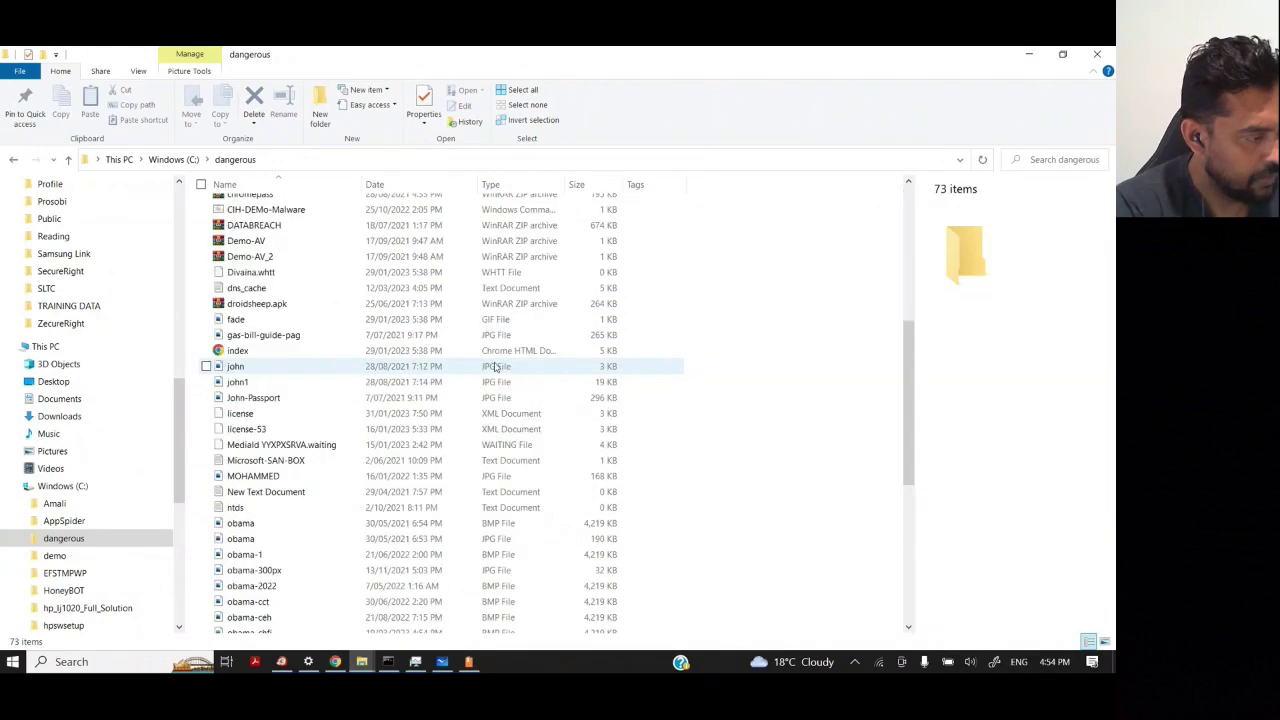
{"action": "left_click", "coordinate": [232, 526]}
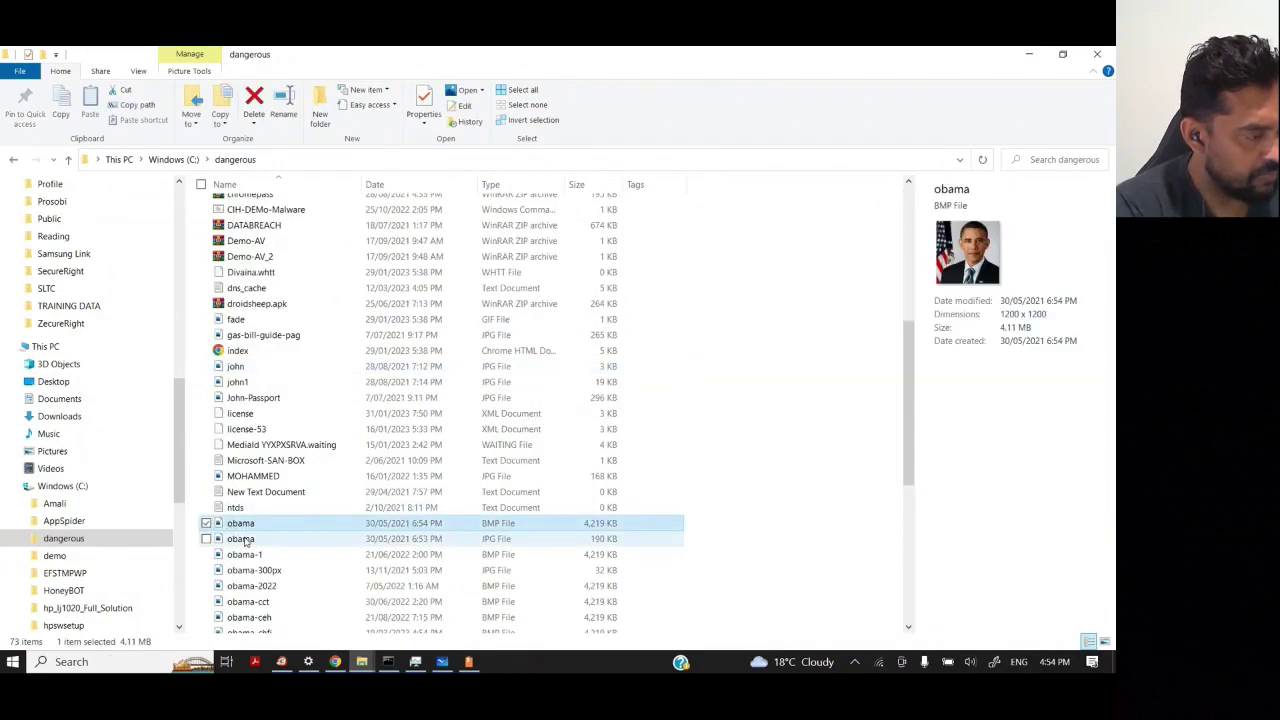
{"action": "left_click", "coordinate": [244, 540]}
{"action": "double_click", "coordinate": [244, 540]}
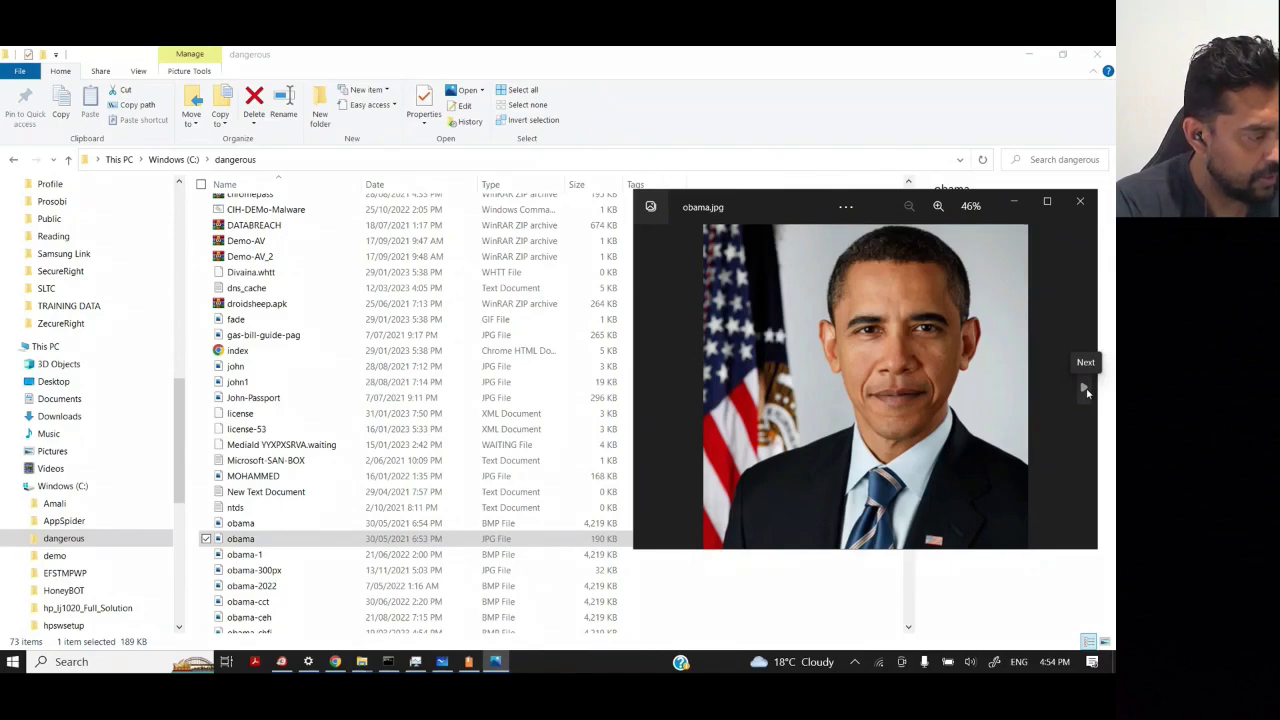
- Browse back and forth through the obama image versions, compare obama-chfi.bmp with the others, and close the image viewer
{"action": "left_click", "coordinate": [1085, 389]}
{"action": "left_click", "coordinate": [1085, 389]}
{"action": "left_click", "coordinate": [1085, 389]}
{"action": "left_click", "coordinate": [1085, 389]}
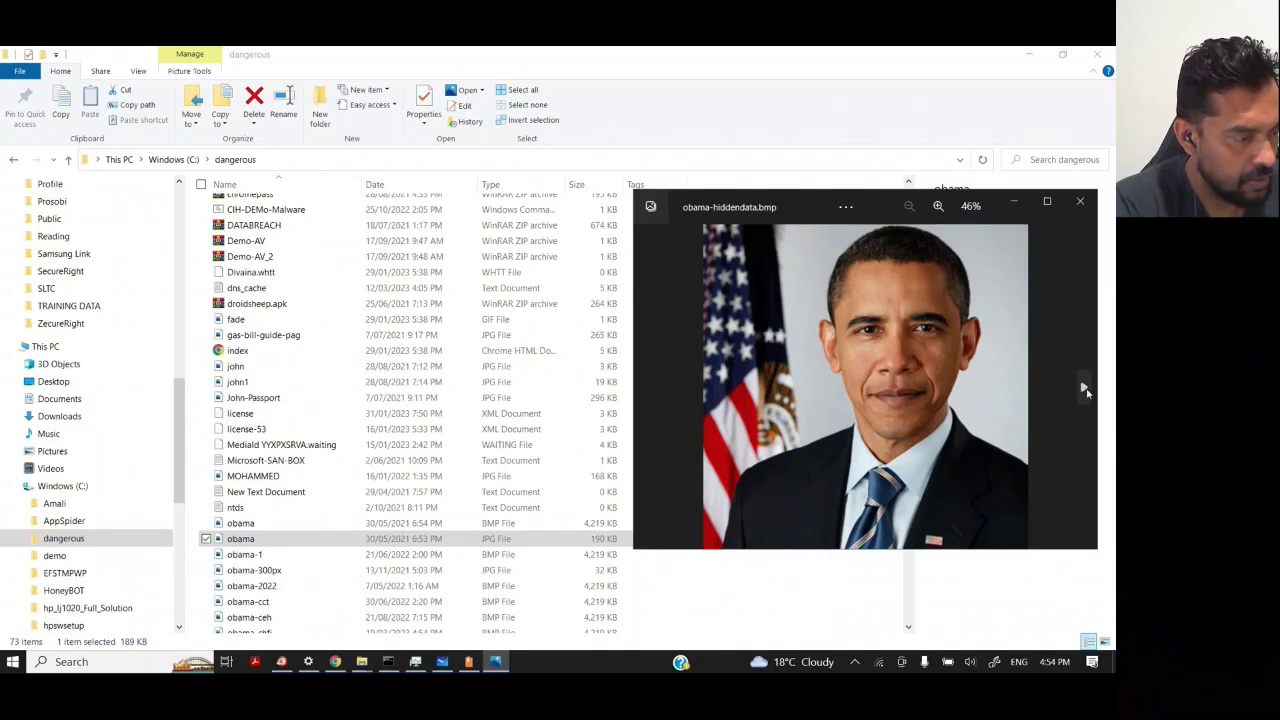
{"action": "left_click", "coordinate": [648, 388]}
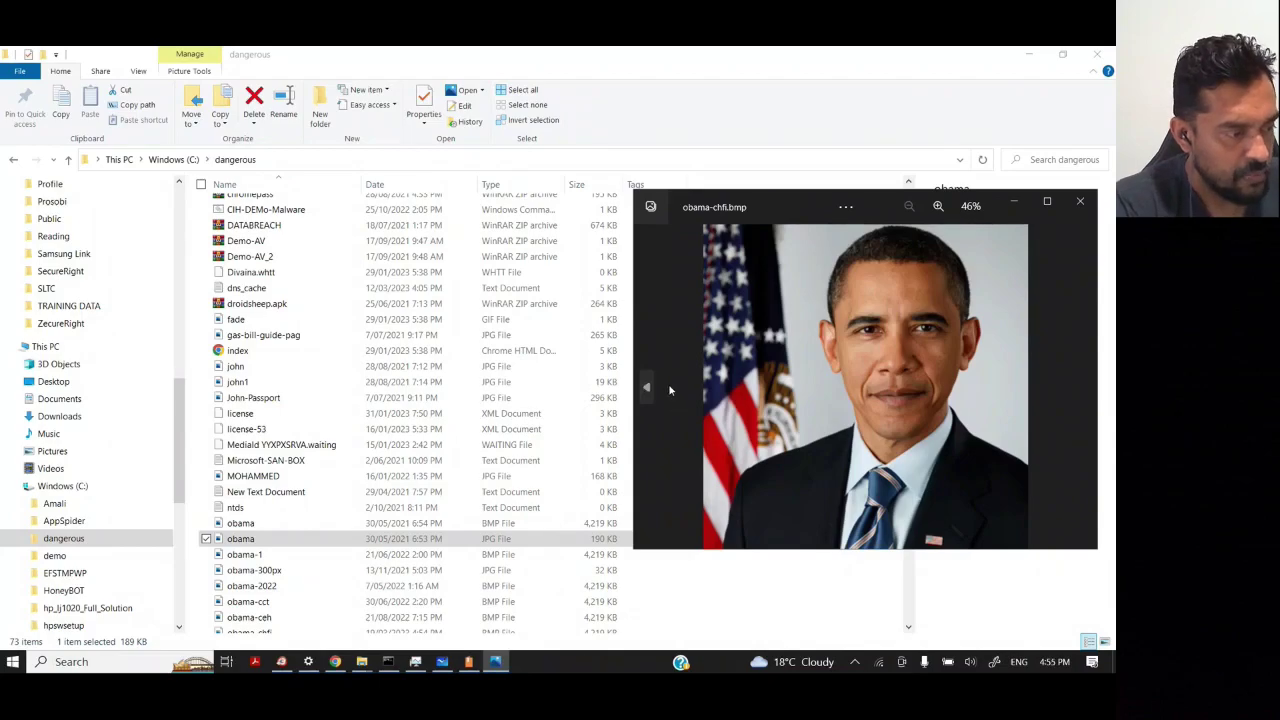
{"action": "left_click", "coordinate": [646, 389]}
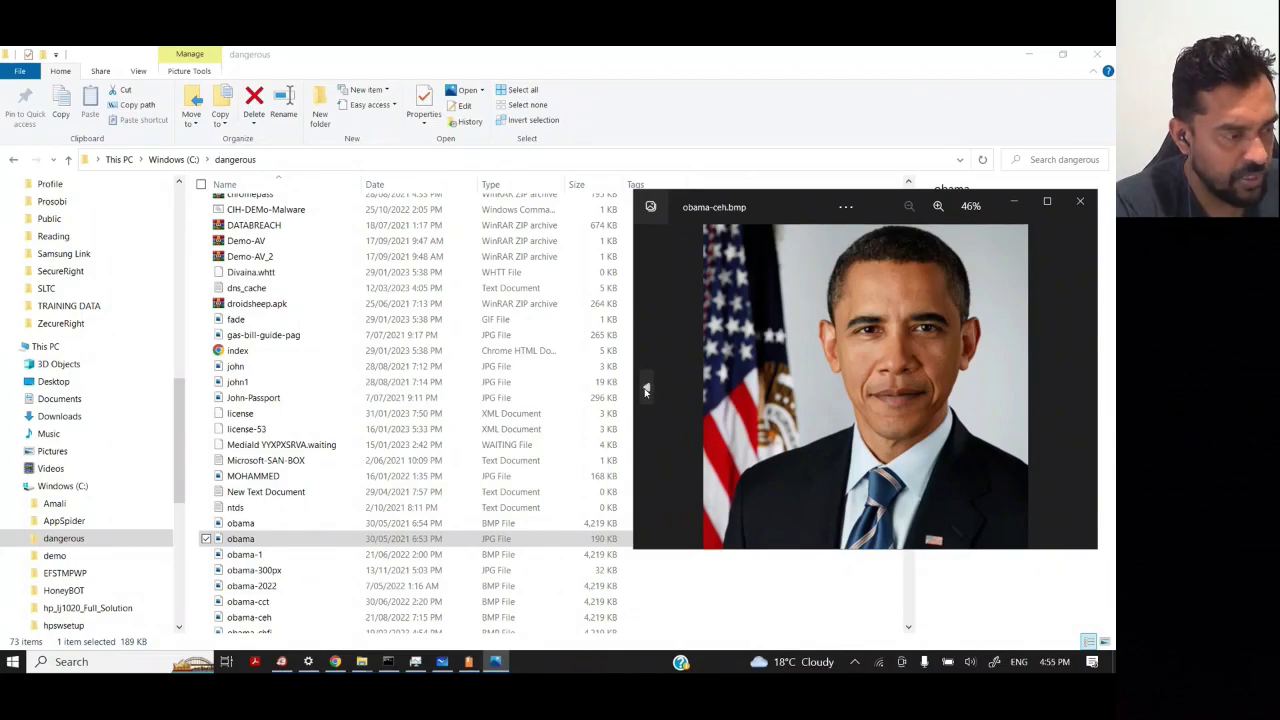
{"action": "left_click", "coordinate": [646, 389]}
{"action": "left_click", "coordinate": [646, 389]}
{"action": "left_click", "coordinate": [646, 389]}
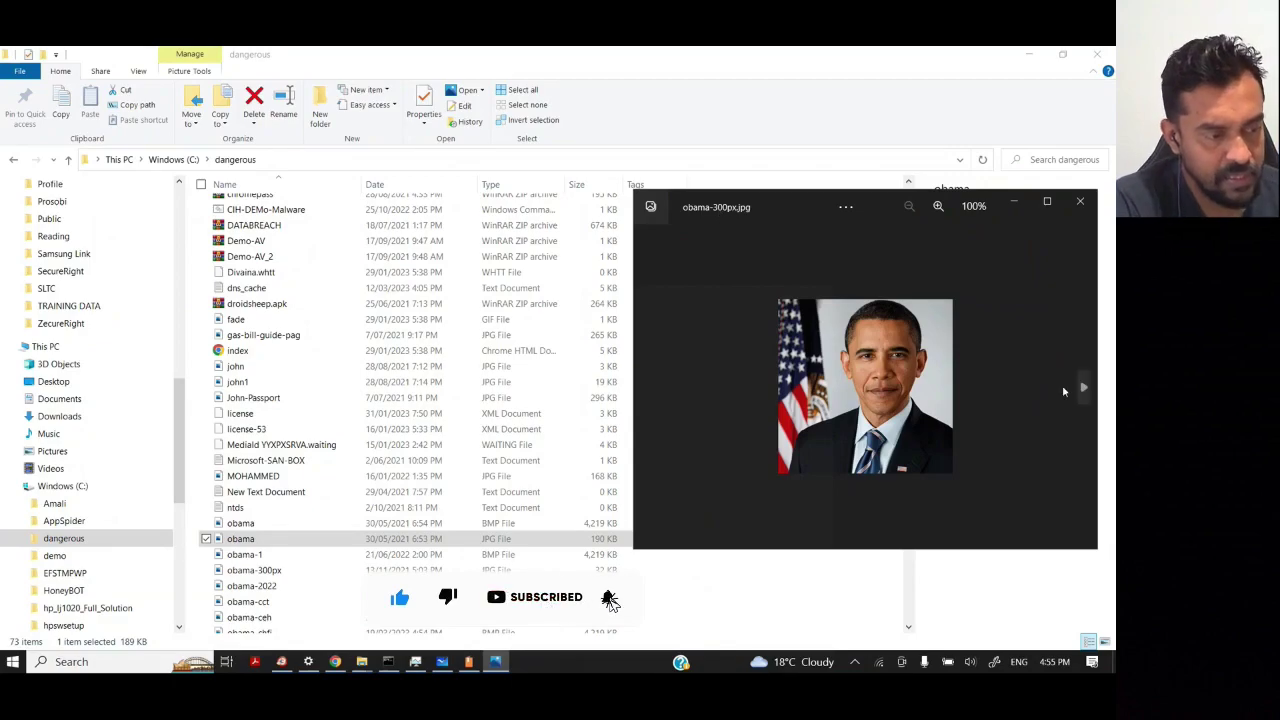
{"action": "left_click", "coordinate": [1082, 391]}
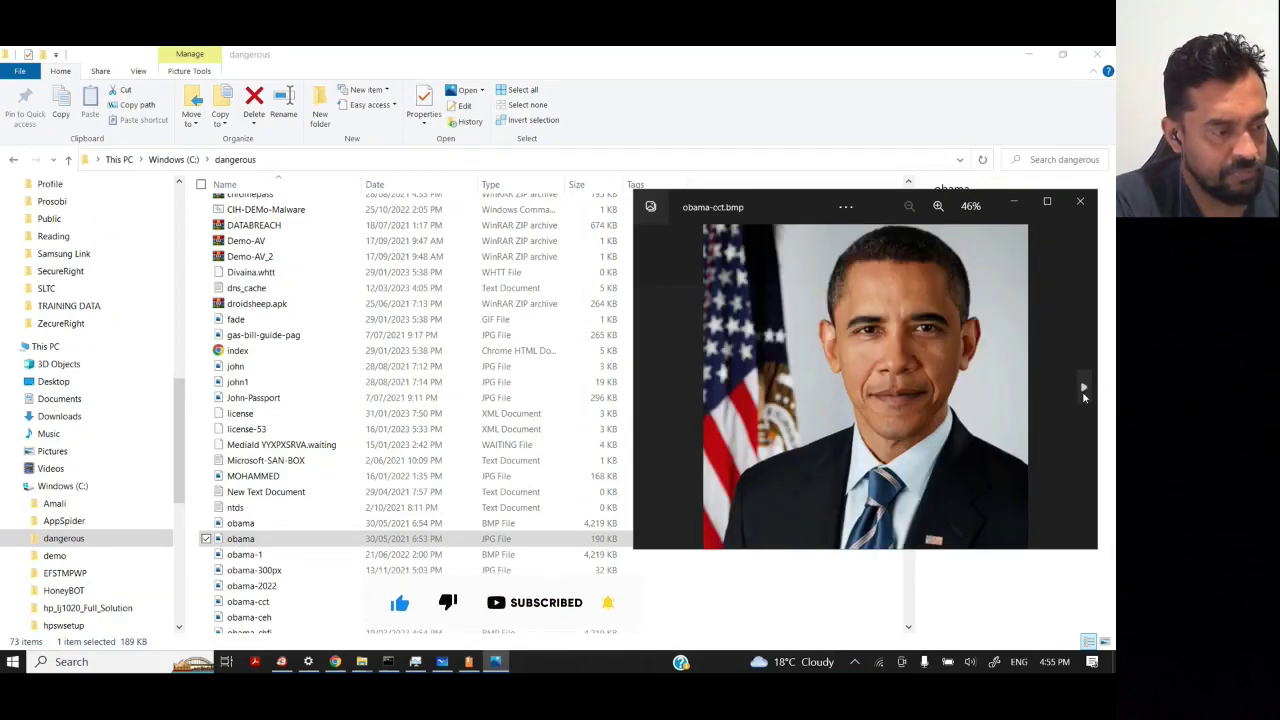
{"action": "left_click", "coordinate": [1082, 391]}
{"action": "left_click", "coordinate": [1082, 391]}
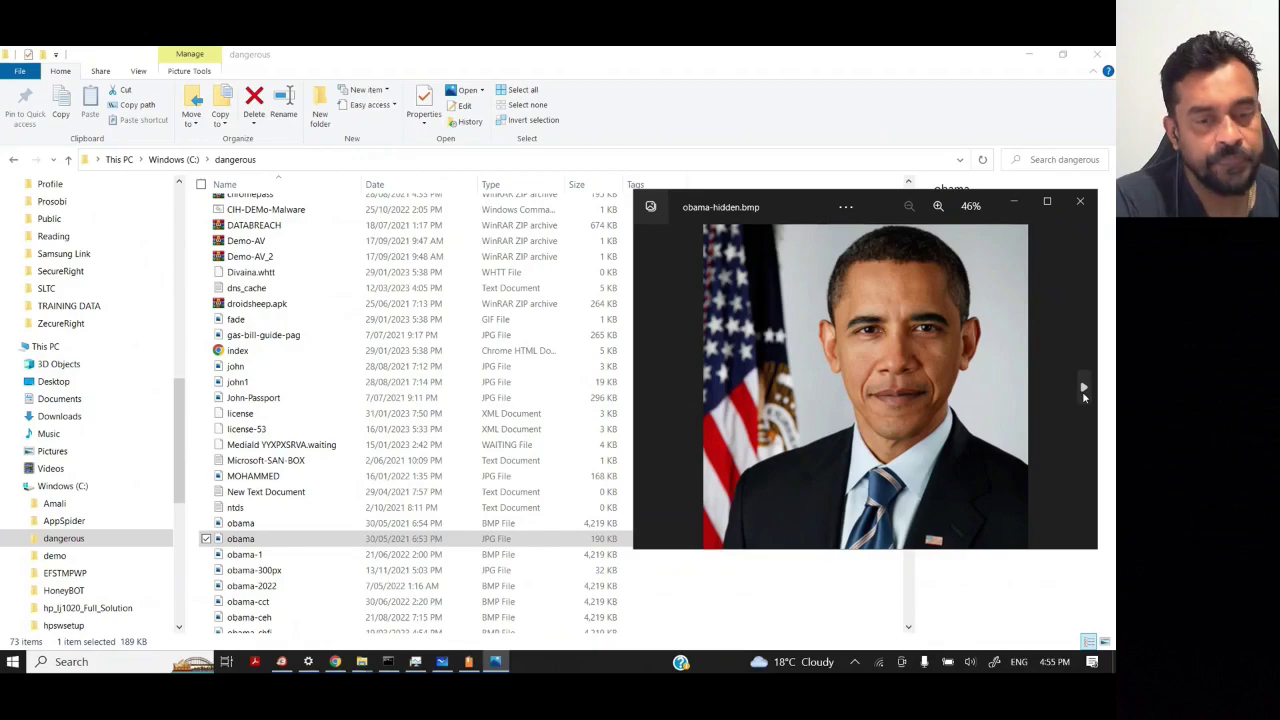
{"action": "left_click", "coordinate": [1085, 205]}
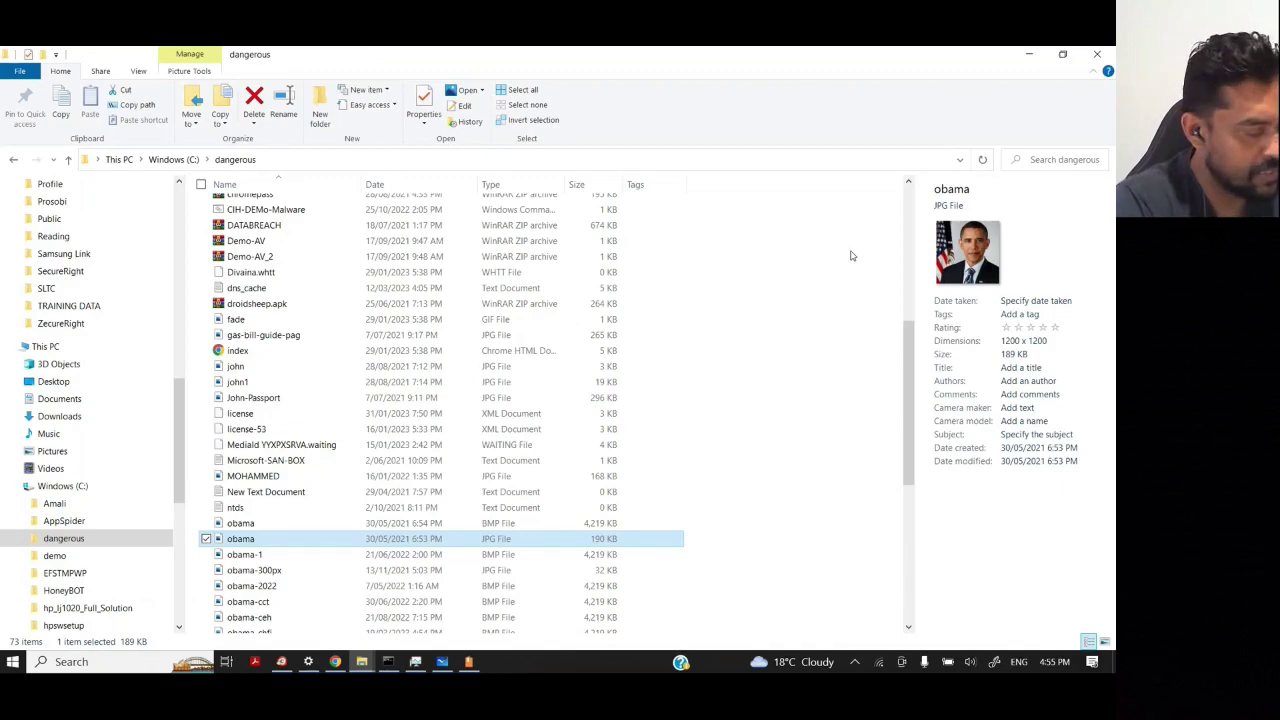
- Search for Quick Stego on the computer and launch it
{"action": "key", "text": "super"}
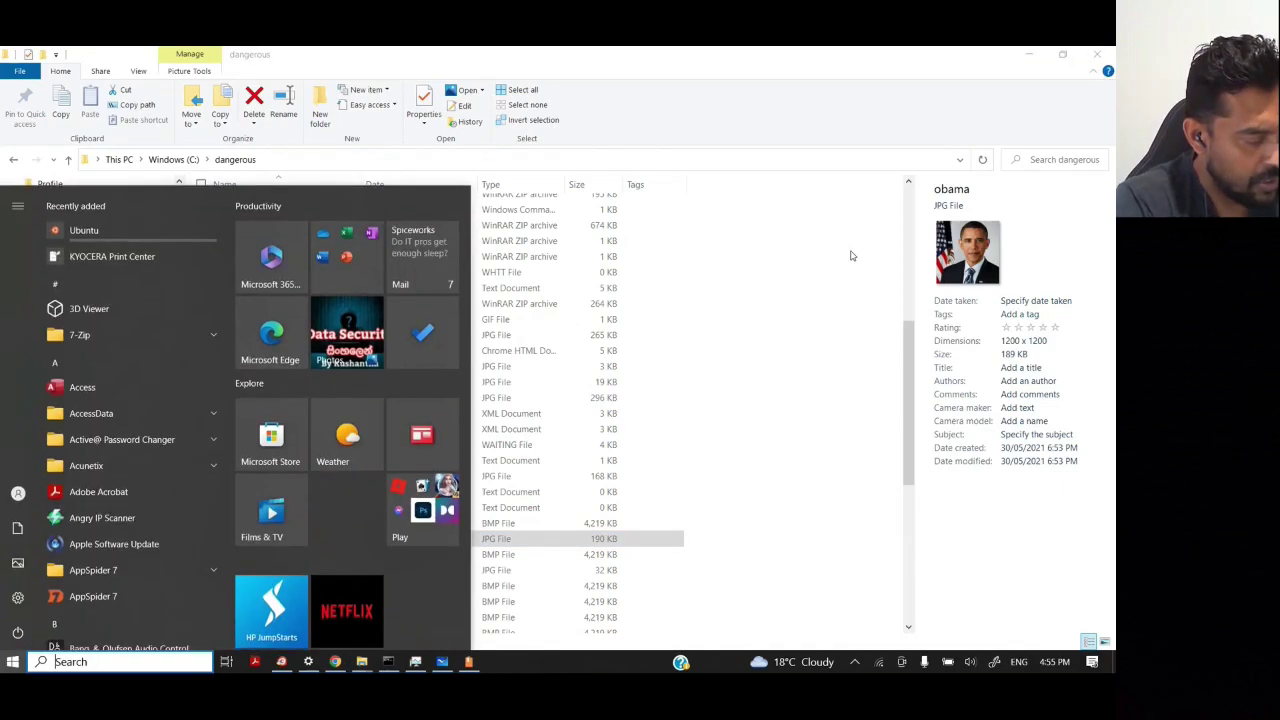
{"action": "type", "text": "qui"}
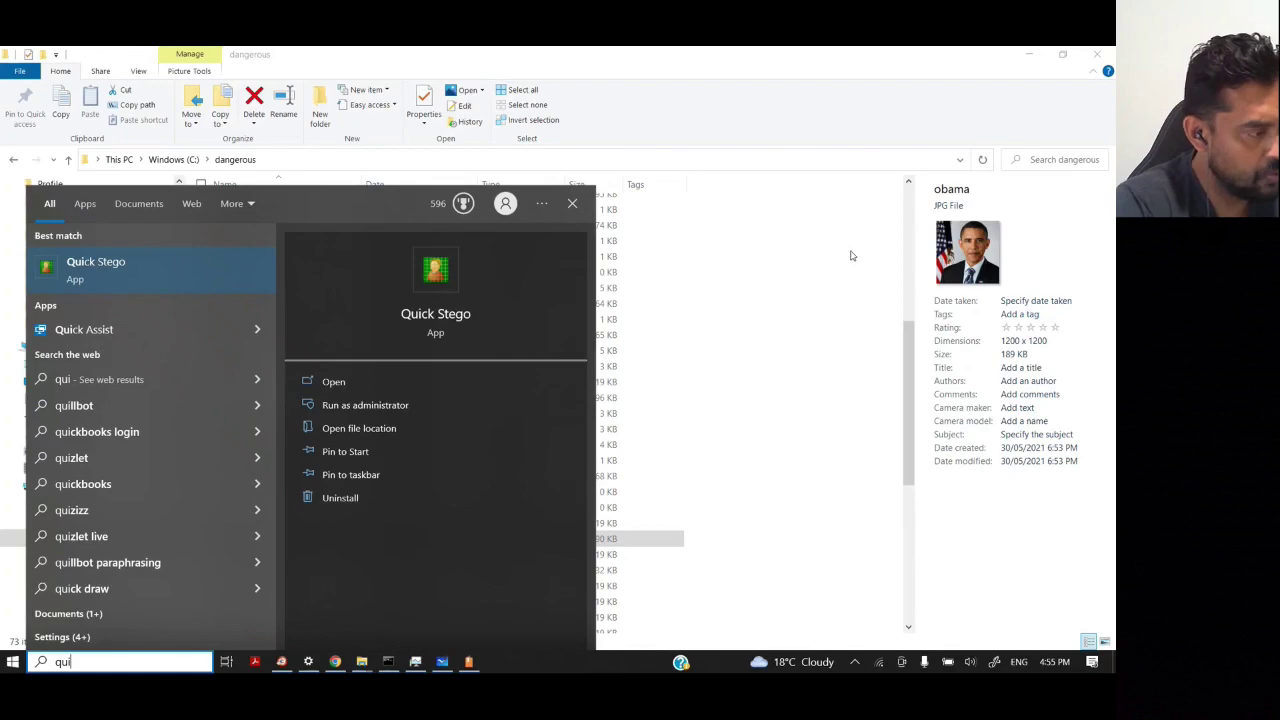
{"action": "left_click", "coordinate": [335, 384]}
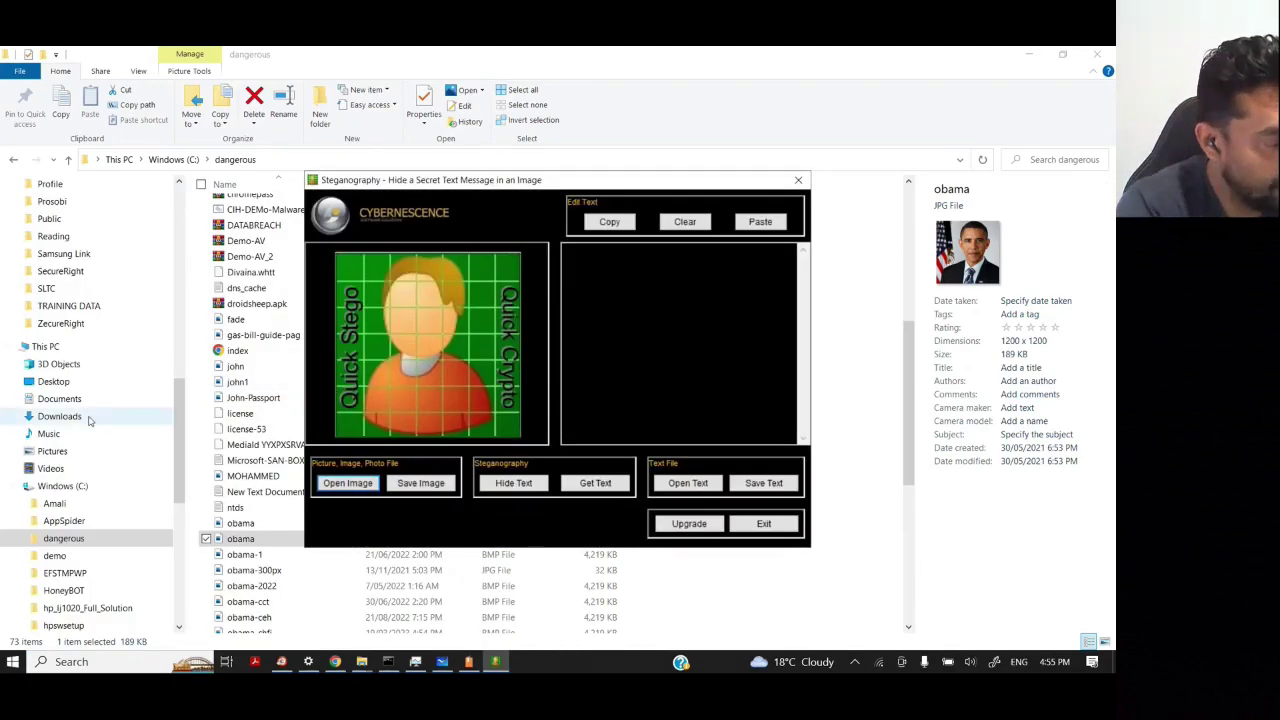
- Load the obama-chfi BMP image from the dangerous folder on drive C: into QuickStego to extract its hidden text
{"action": "left_click", "coordinate": [347, 483]}
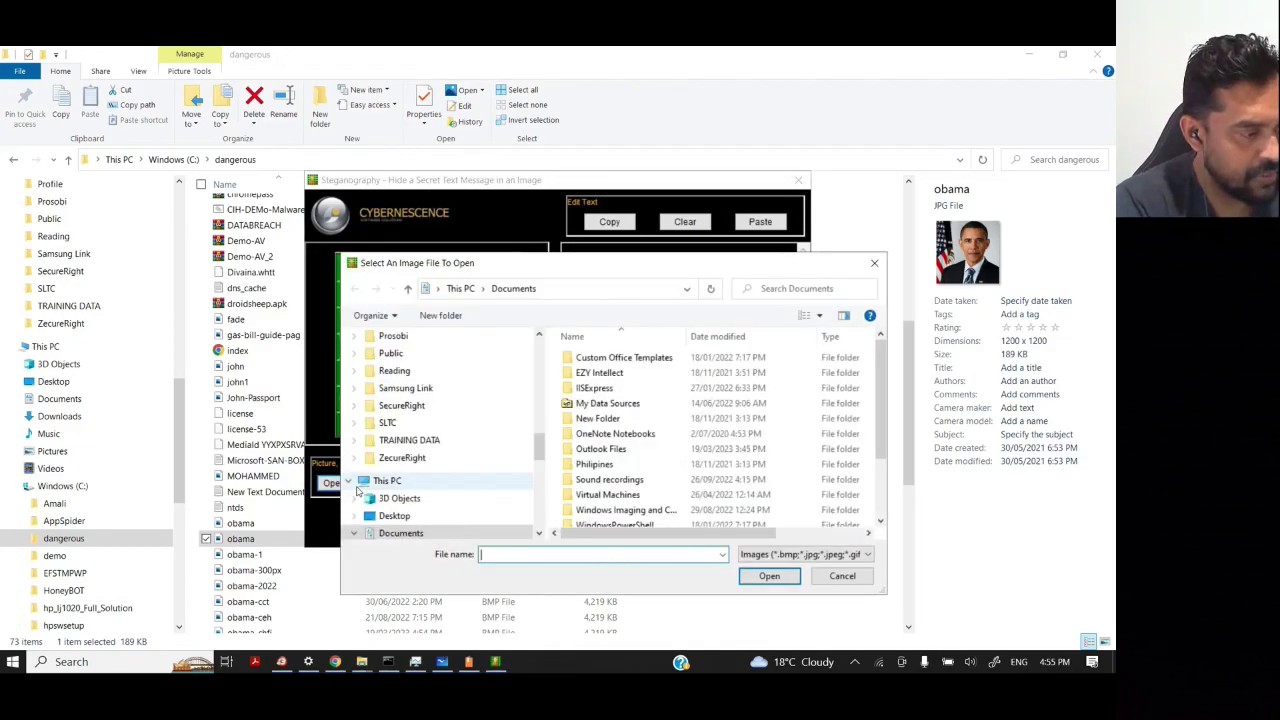
{"action": "left_click", "coordinate": [424, 486]}
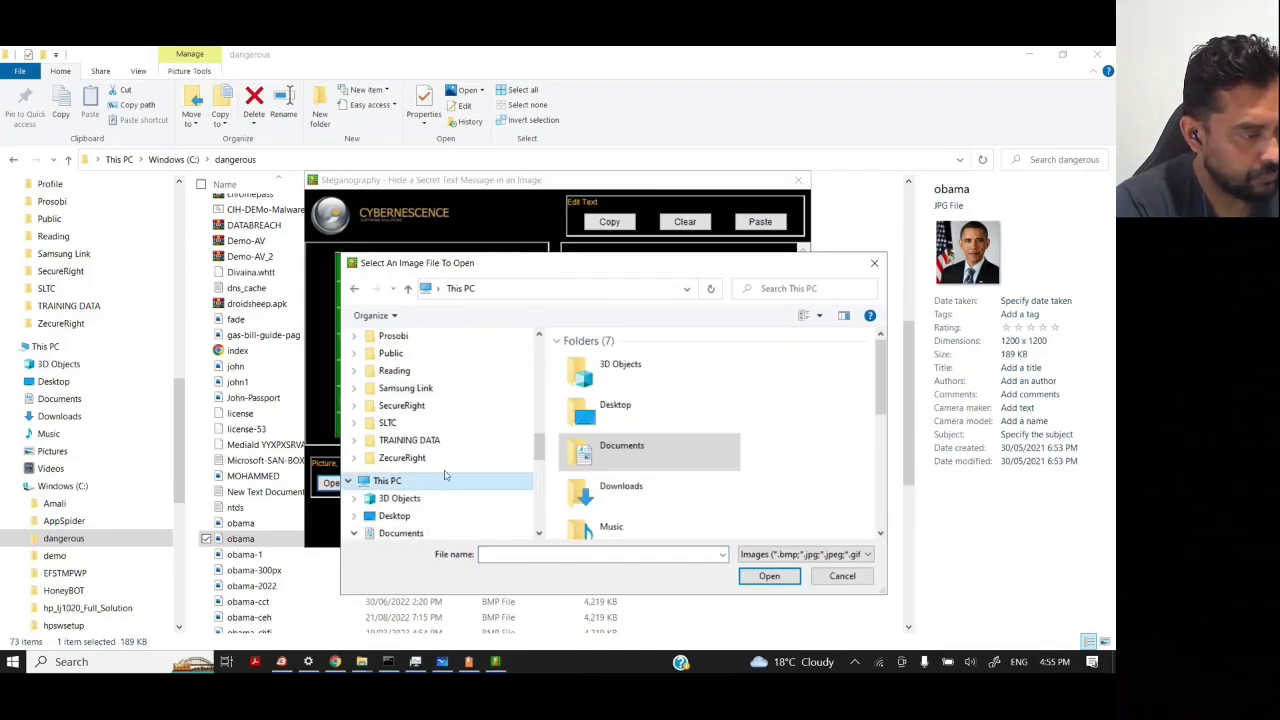
{"action": "scroll", "coordinate": [683, 465], "scroll_direction": "down", "scroll_amount": 5}
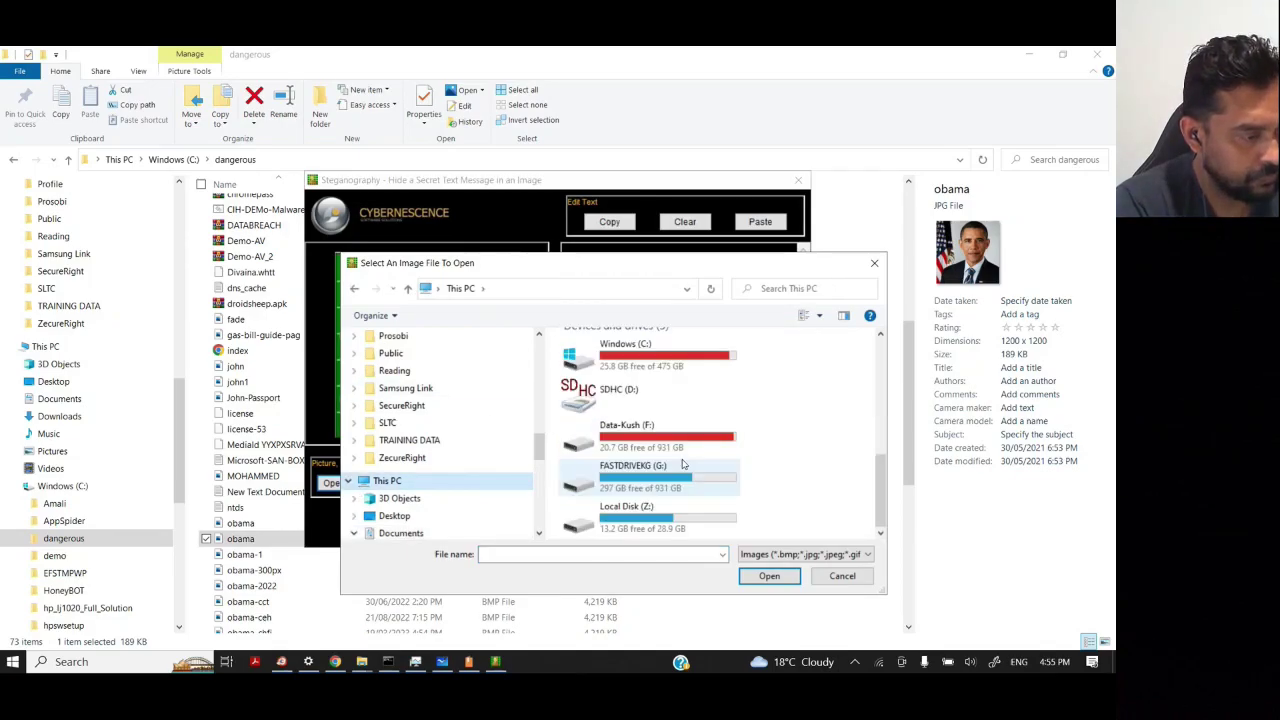
{"action": "double_click", "coordinate": [650, 357]}
{"action": "scroll", "coordinate": [632, 470], "scroll_direction": "down", "scroll_amount": 1}
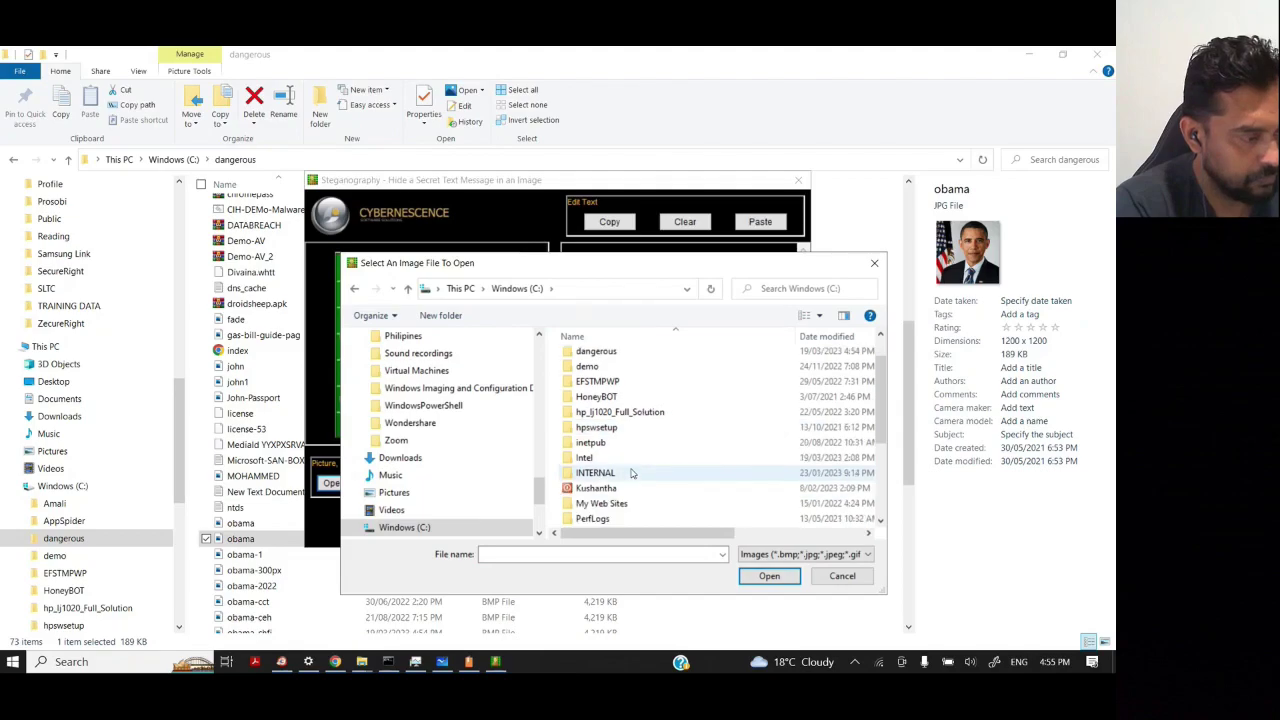
{"action": "double_click", "coordinate": [605, 353]}
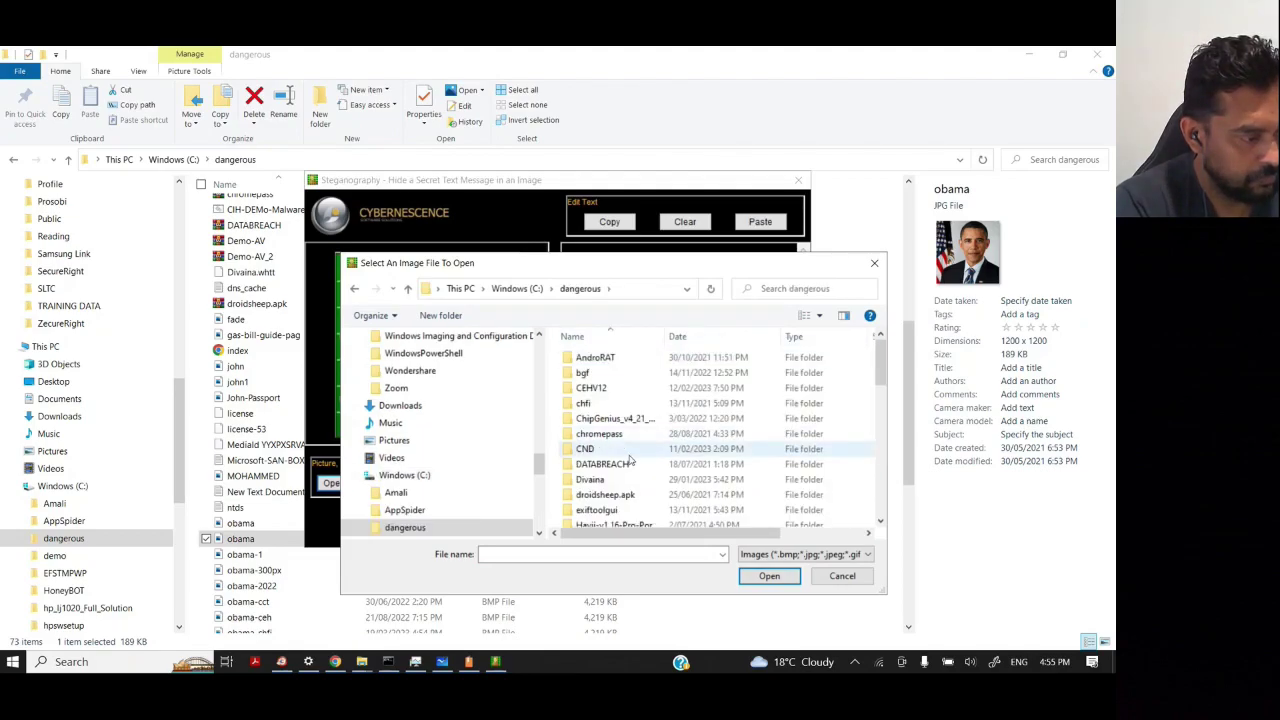
{"action": "scroll", "coordinate": [632, 470], "scroll_direction": "down", "scroll_amount": 8}
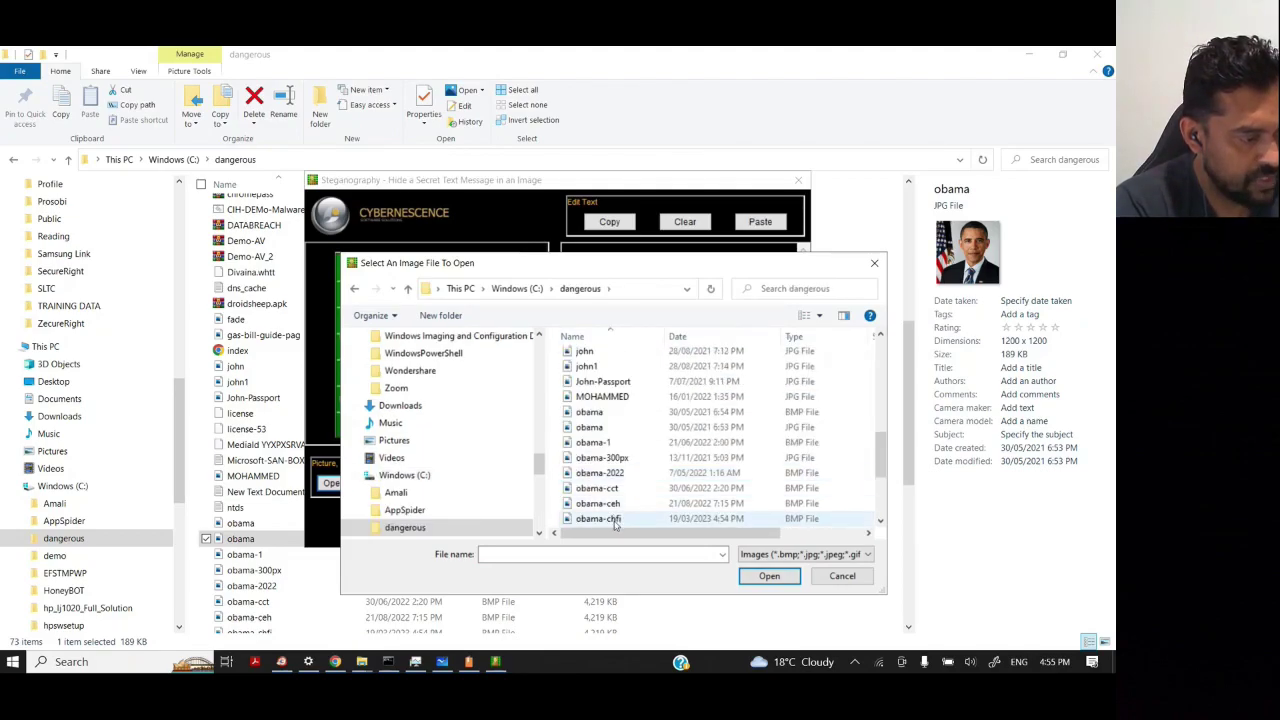
{"action": "left_click", "coordinate": [615, 520]}
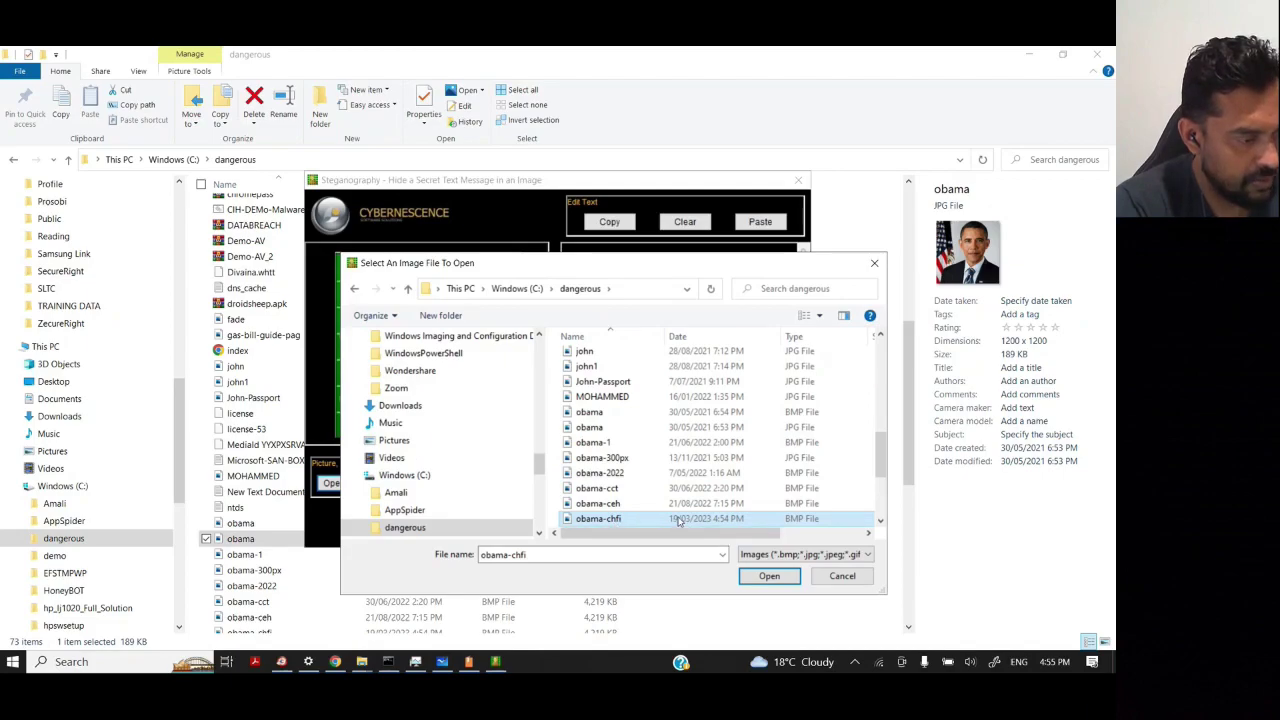
{"action": "left_click", "coordinate": [769, 577]}
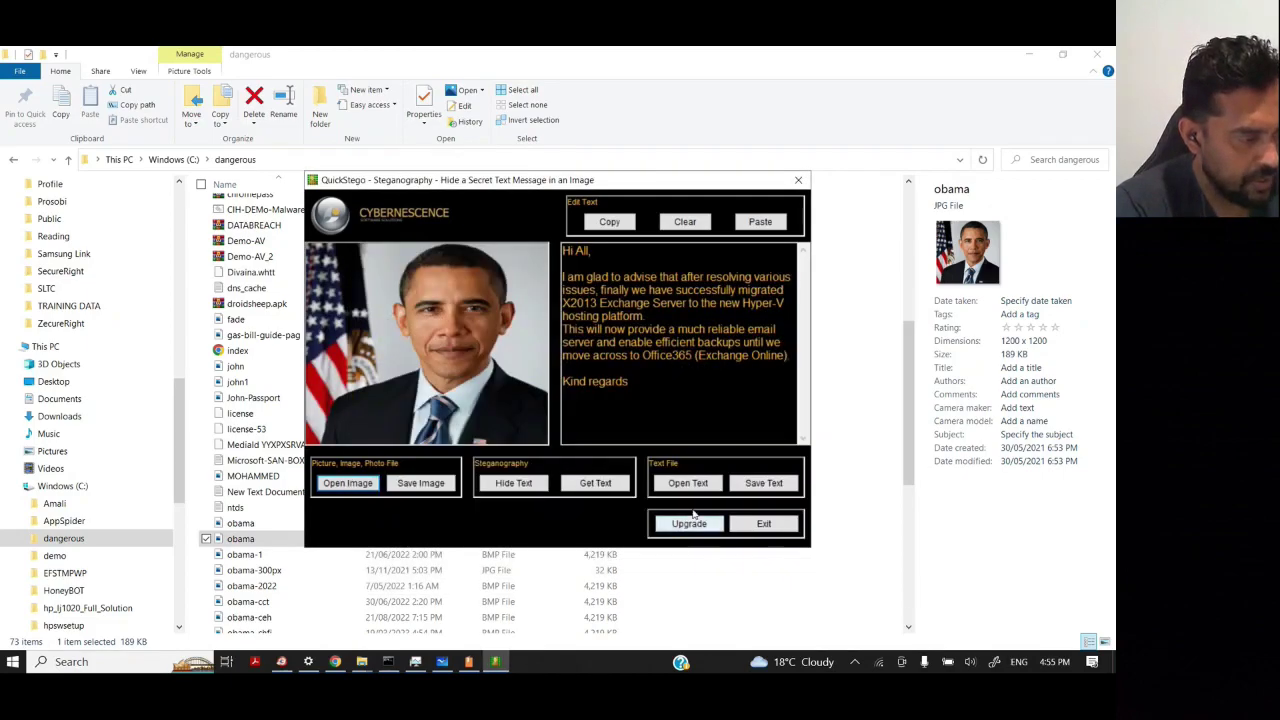
- Highlight the recovered message text below the greeting, and close both QuickStego and the dangerous folder window
{"action": "left_click_drag", "start_coordinate": [621, 400], "coordinate": [562, 270]}
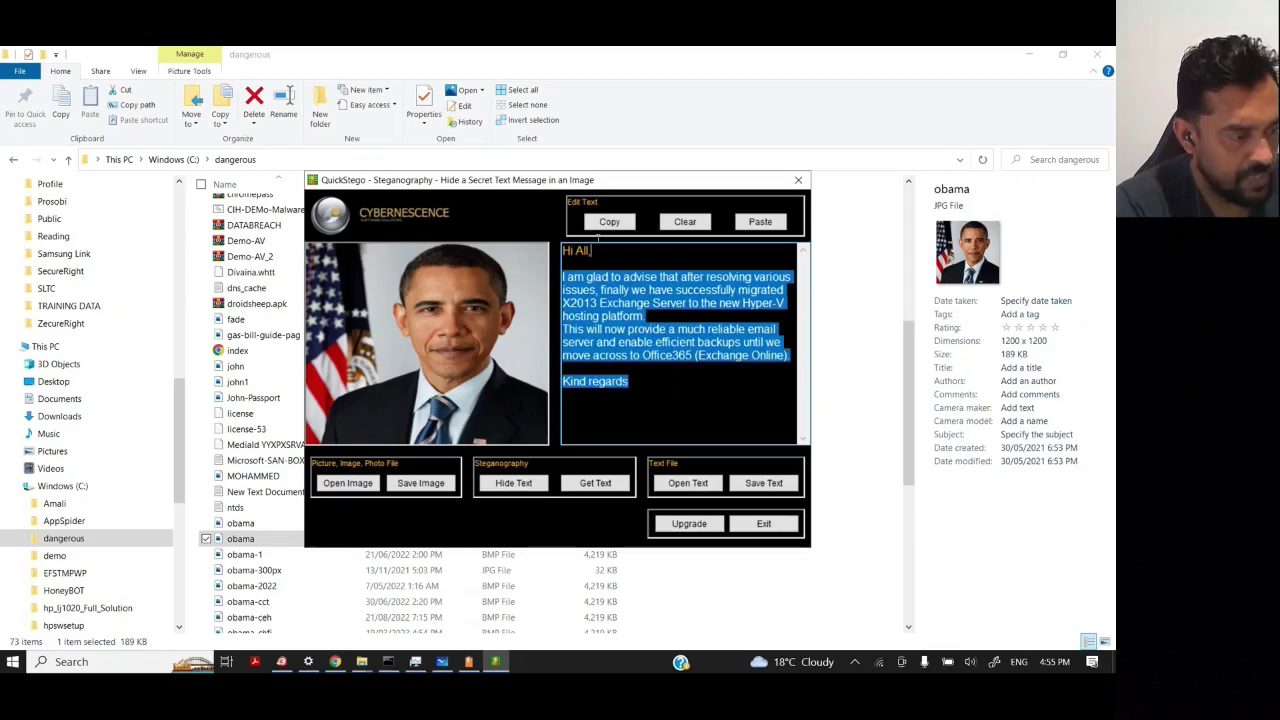
{"action": "left_click", "coordinate": [756, 522]}
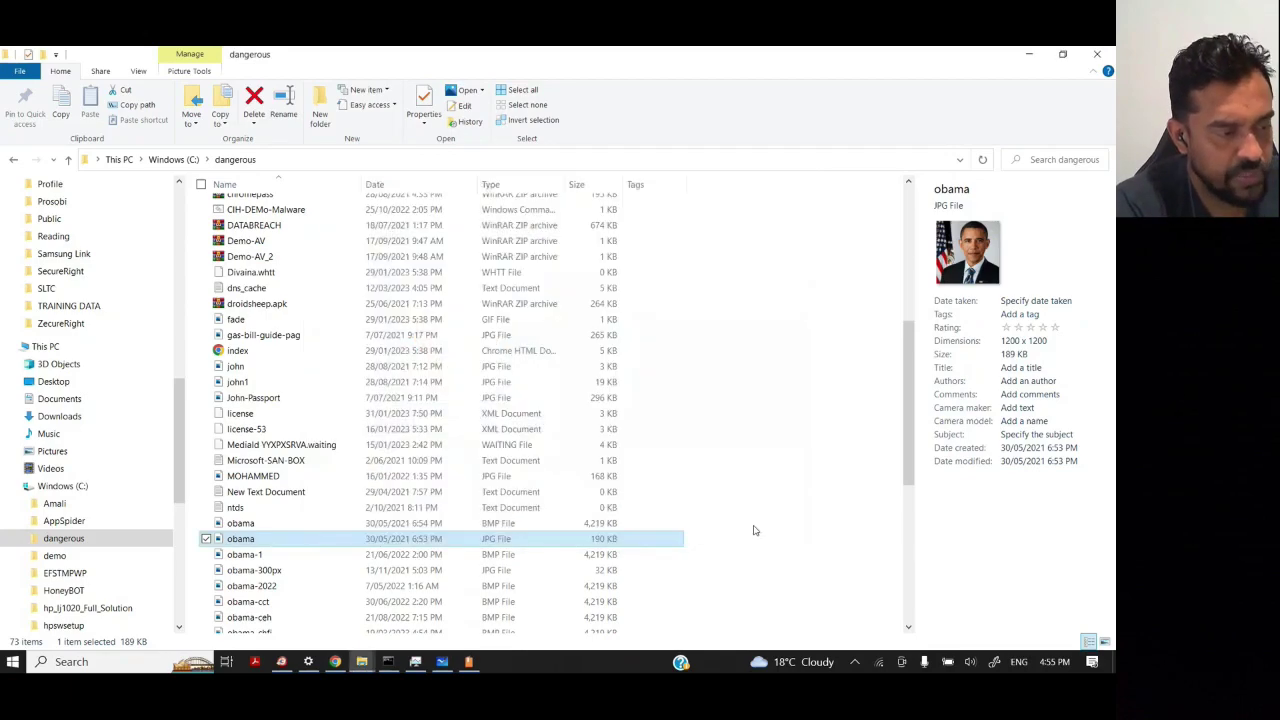
{"action": "left_click", "coordinate": [1097, 54]}
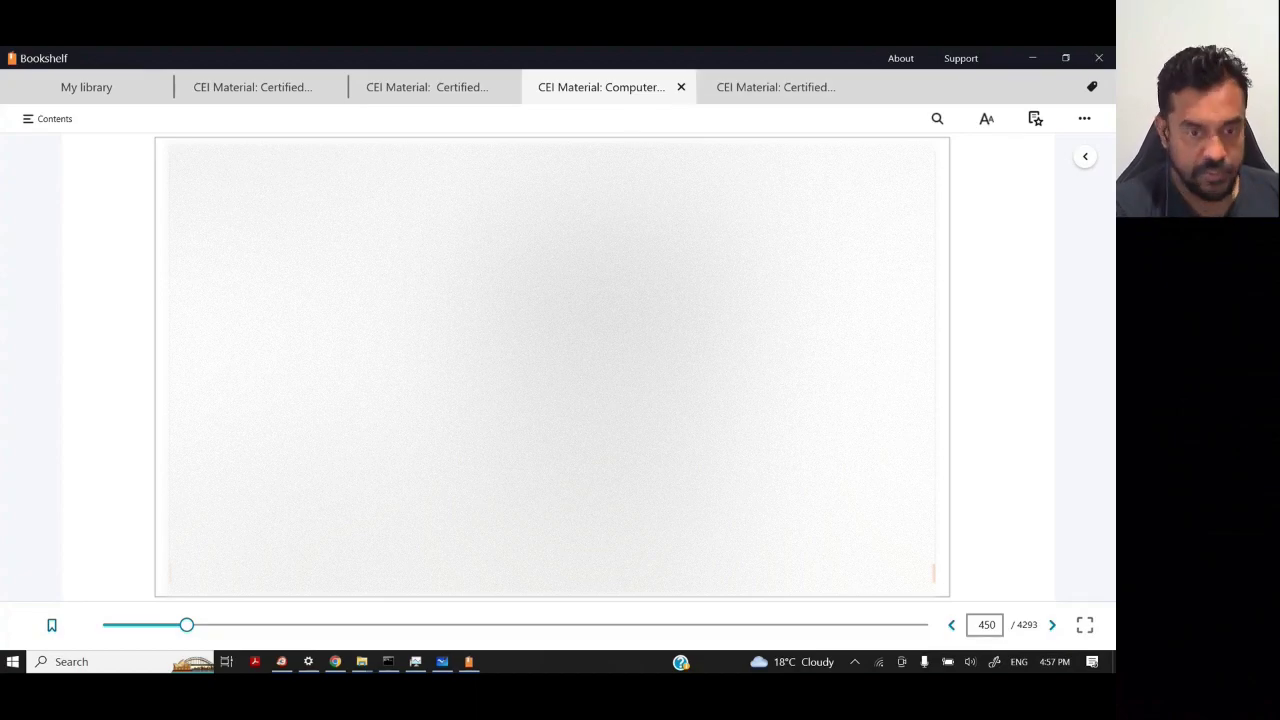
- Switch to the File Explorer window showing the chfi folder and inspect the netstat and readme text files, closing each one
{"action": "mouse_move", "coordinate": [362, 661]}
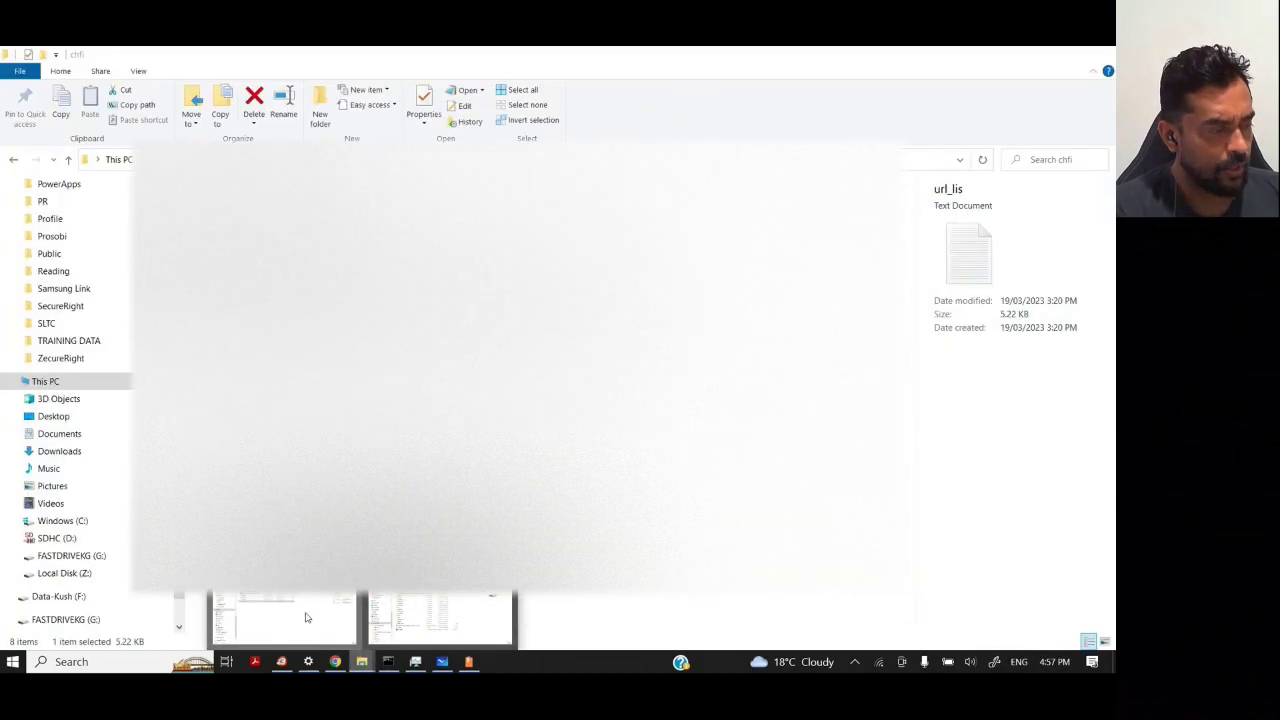
{"action": "left_click", "coordinate": [308, 616]}
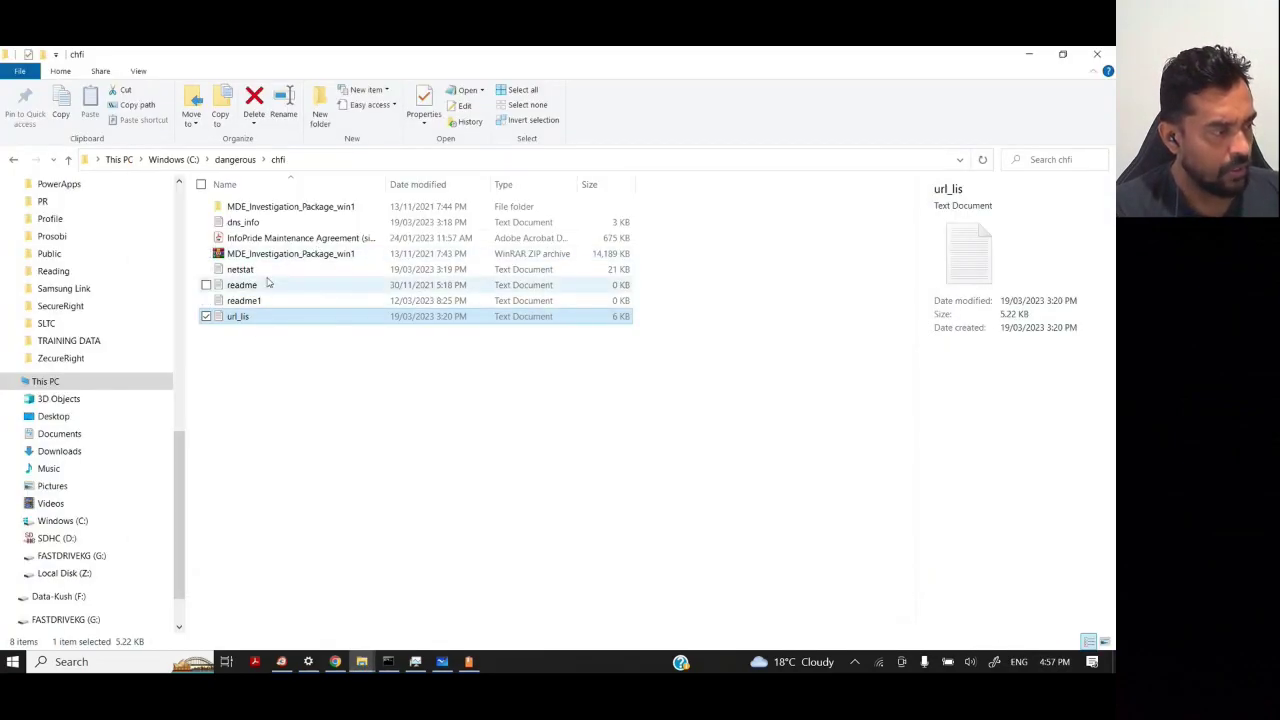
{"action": "double_click", "coordinate": [243, 270]}
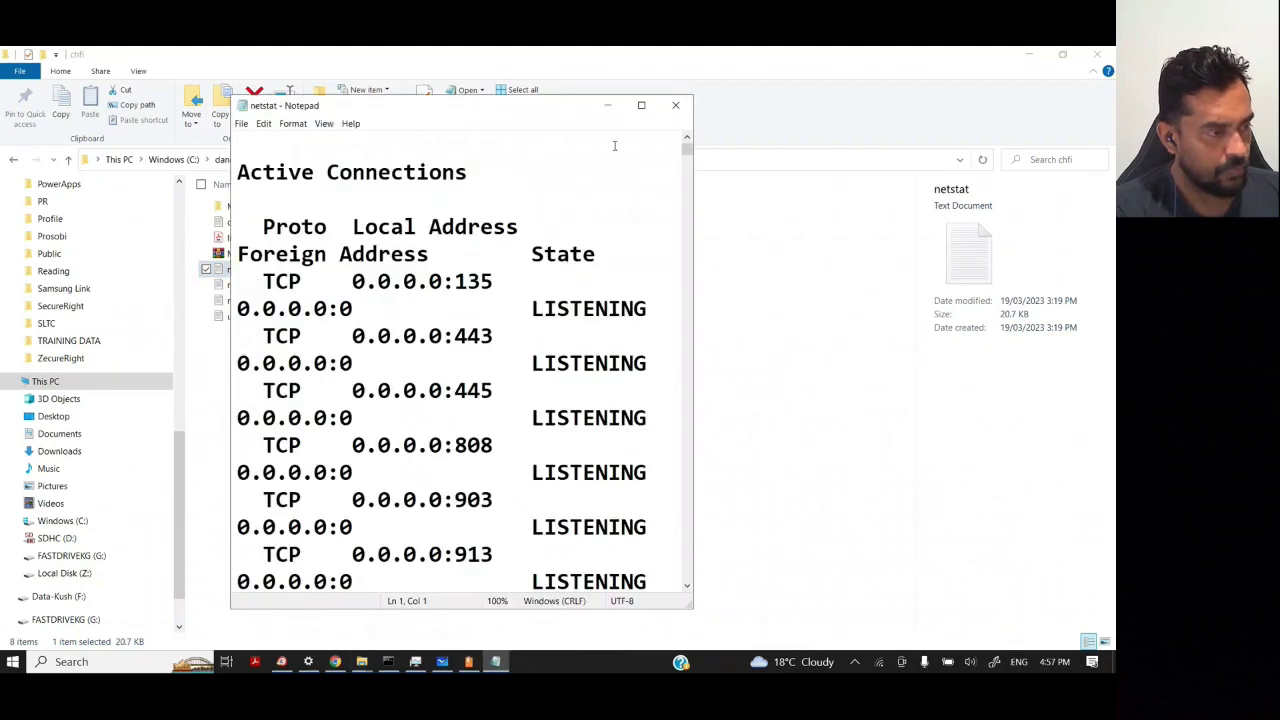
{"action": "left_click", "coordinate": [675, 105]}
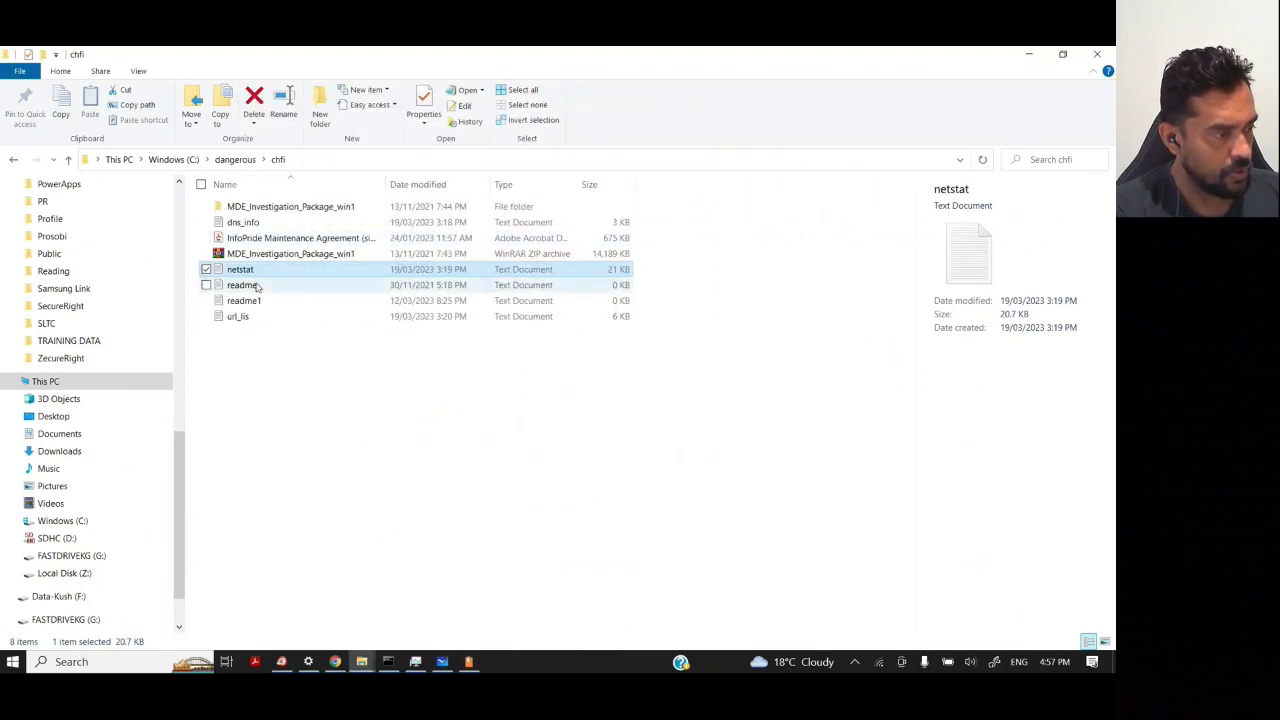
{"action": "double_click", "coordinate": [247, 287]}
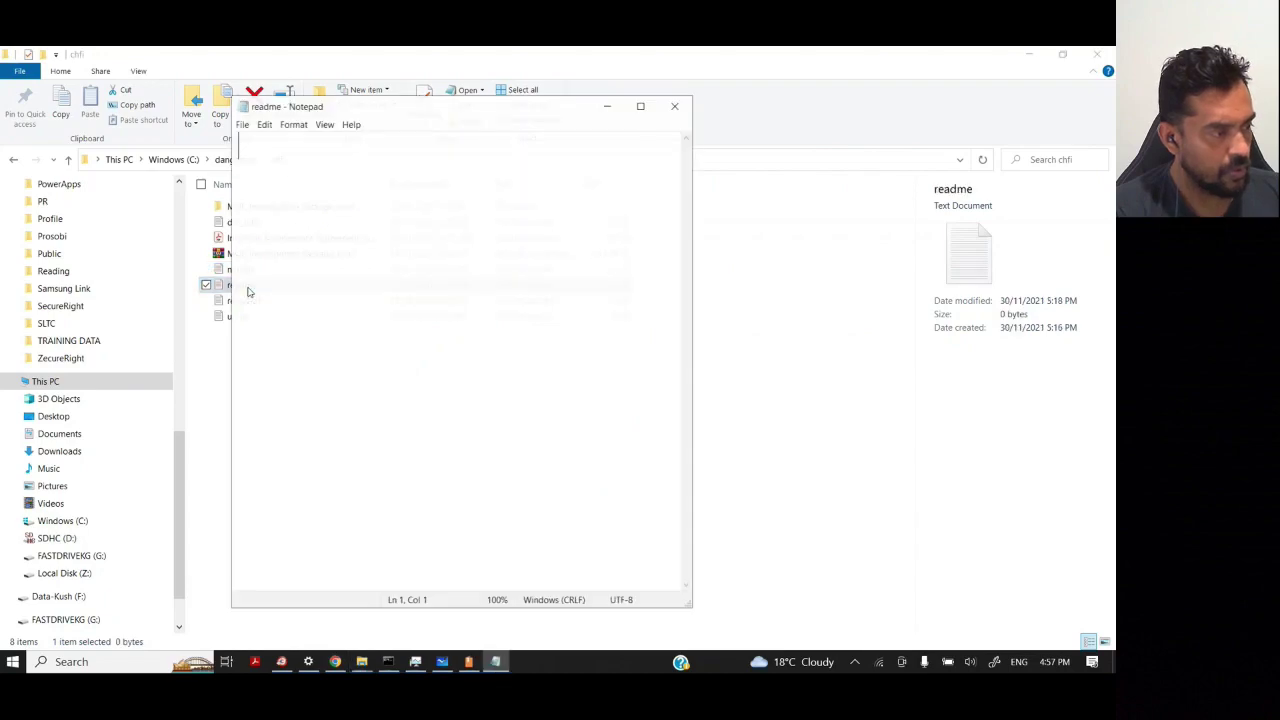
{"action": "left_click", "coordinate": [664, 111]}
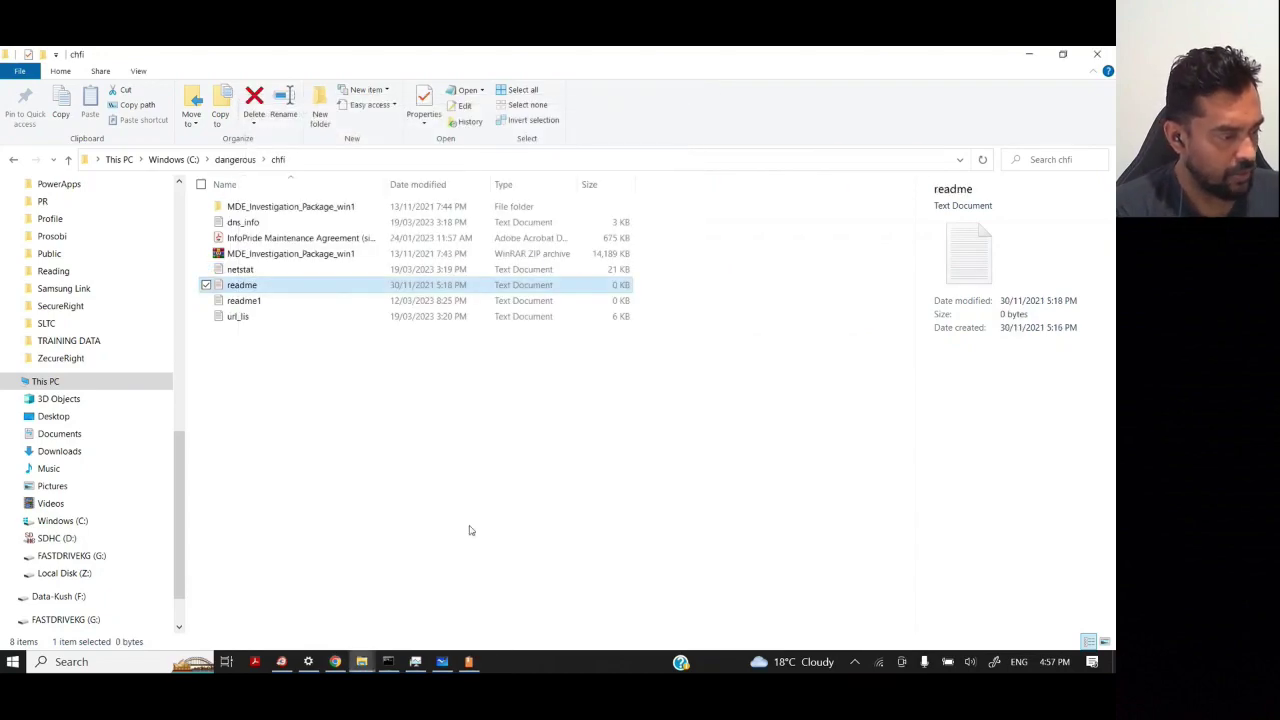
- Switch to the Command Prompt window and clear its screen with the cls command
{"action": "left_click", "coordinate": [389, 662]}
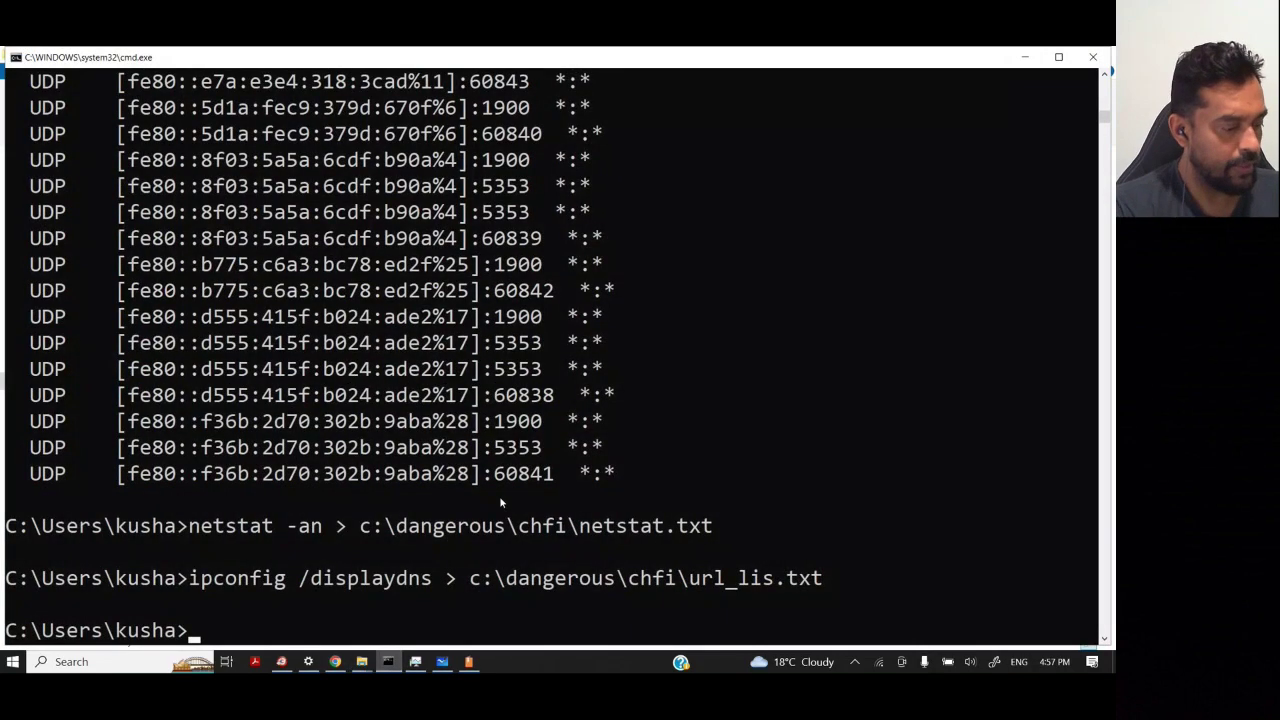
{"action": "type", "text": "cld"}
{"action": "key", "text": "Return"}
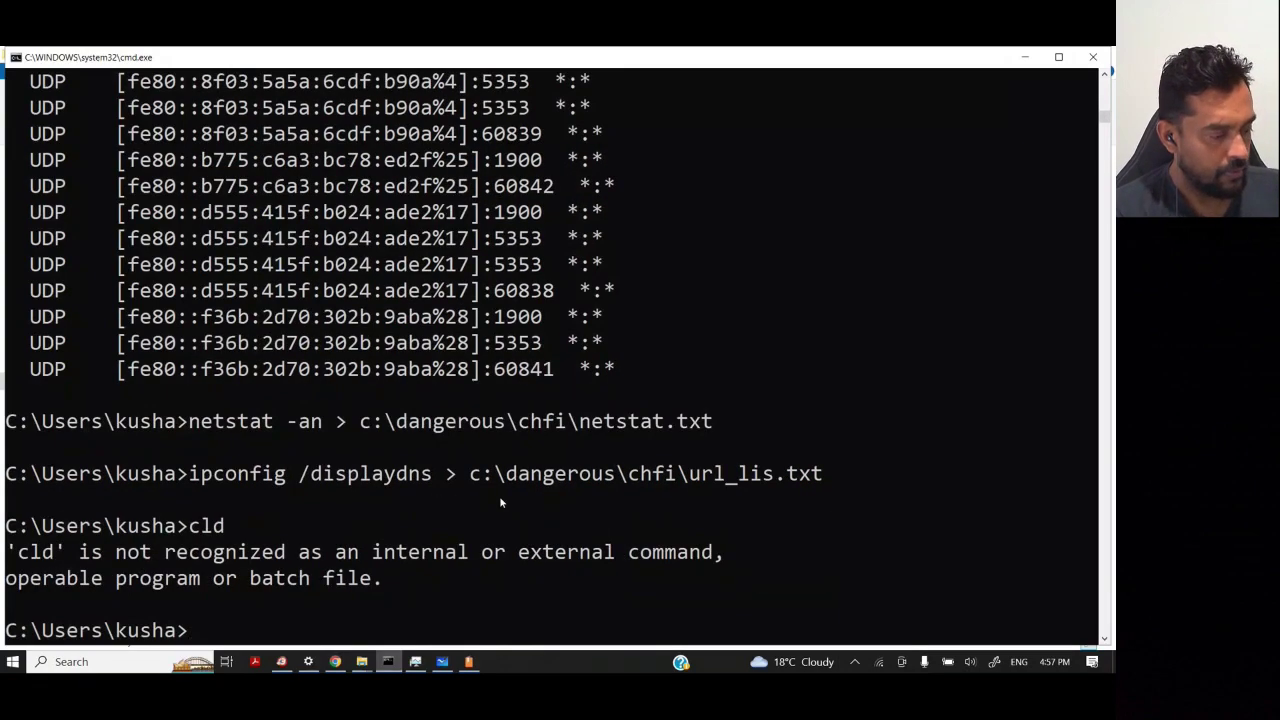
{"action": "type", "text": "cld"}
{"action": "key", "text": "Return"}
{"action": "type", "text": "cls"}
{"action": "key", "text": "Return"}
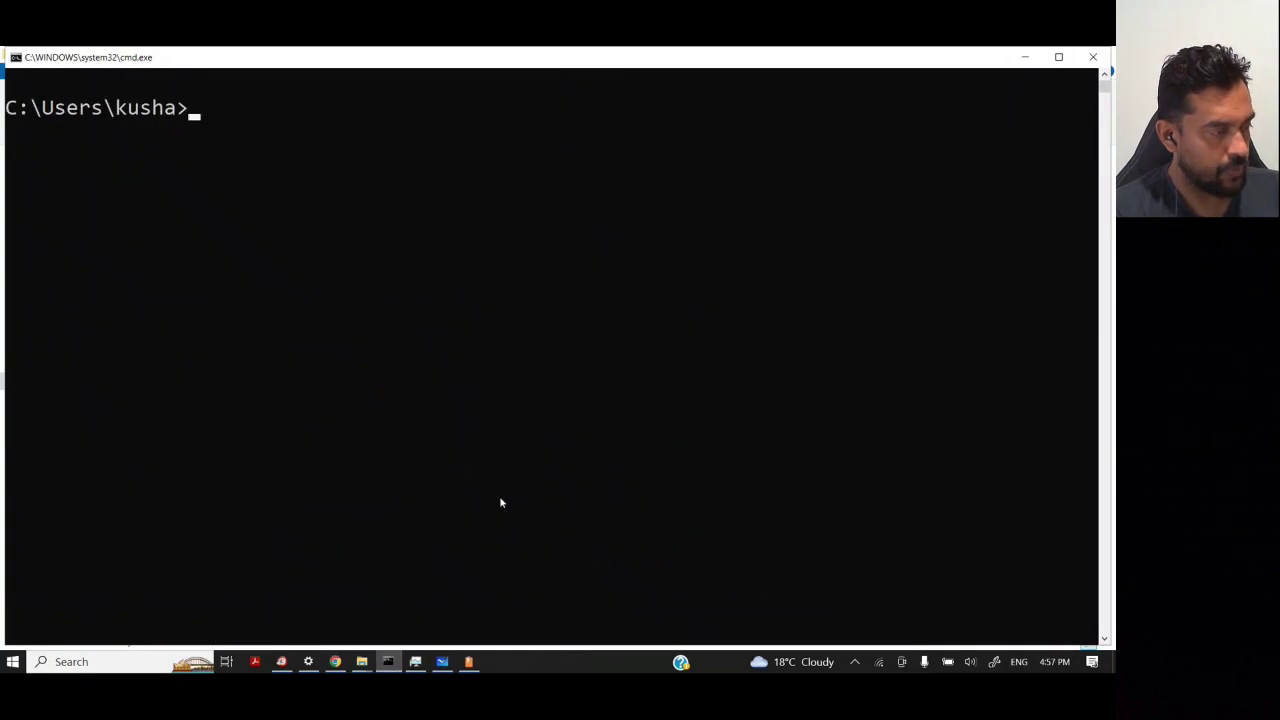
- Change the working directory to \dangerous\chfi
{"action": "type", "text": "cd \\"}
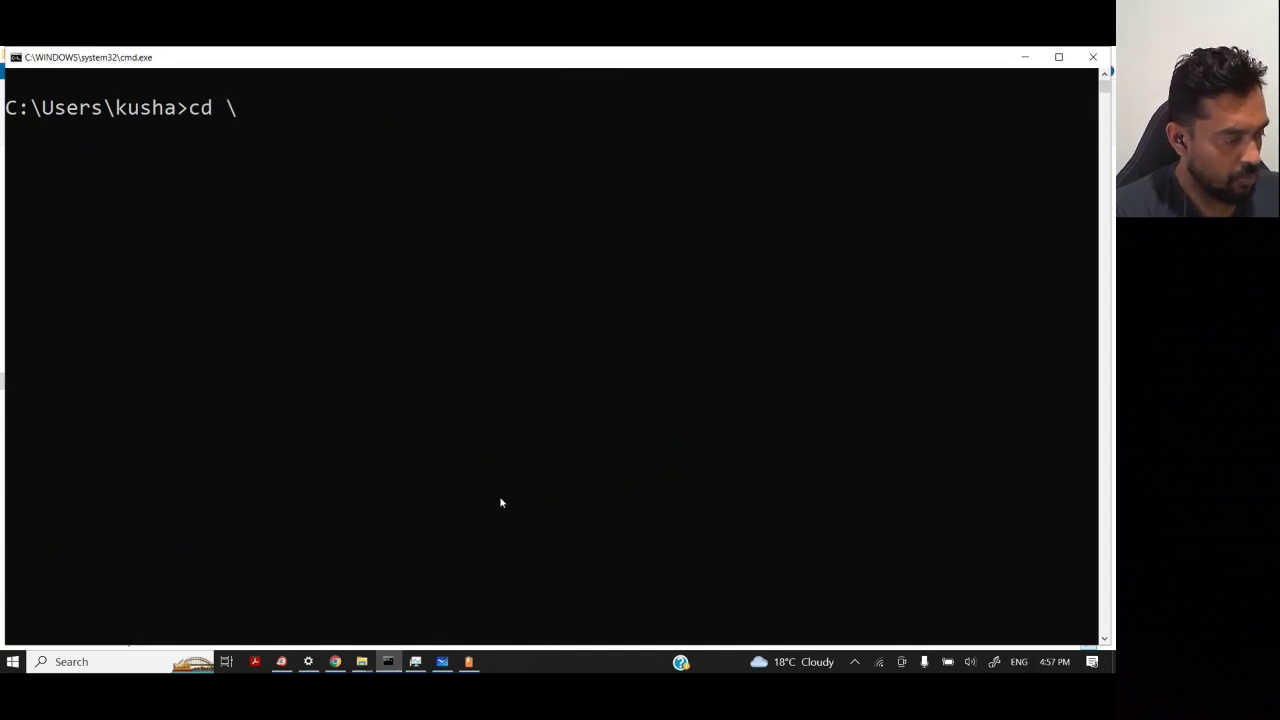
{"action": "type", "text": "dangerous"}
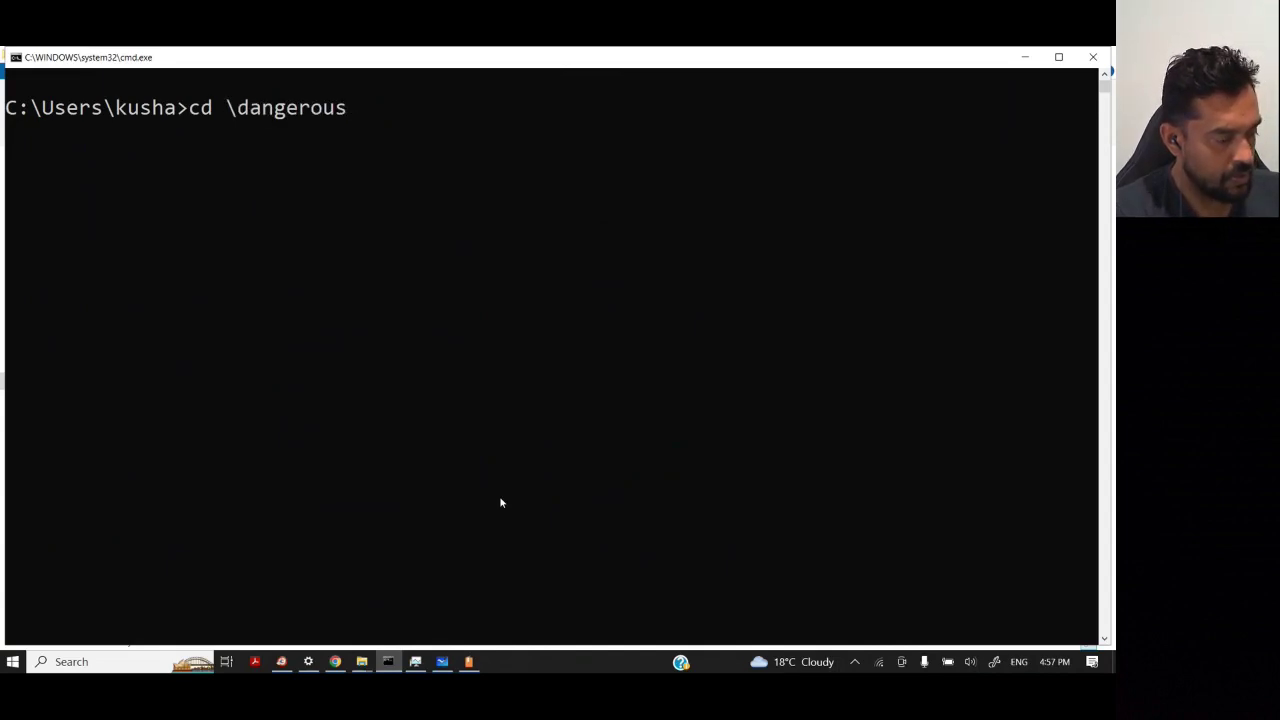
{"action": "type", "text": "\\chfi"}
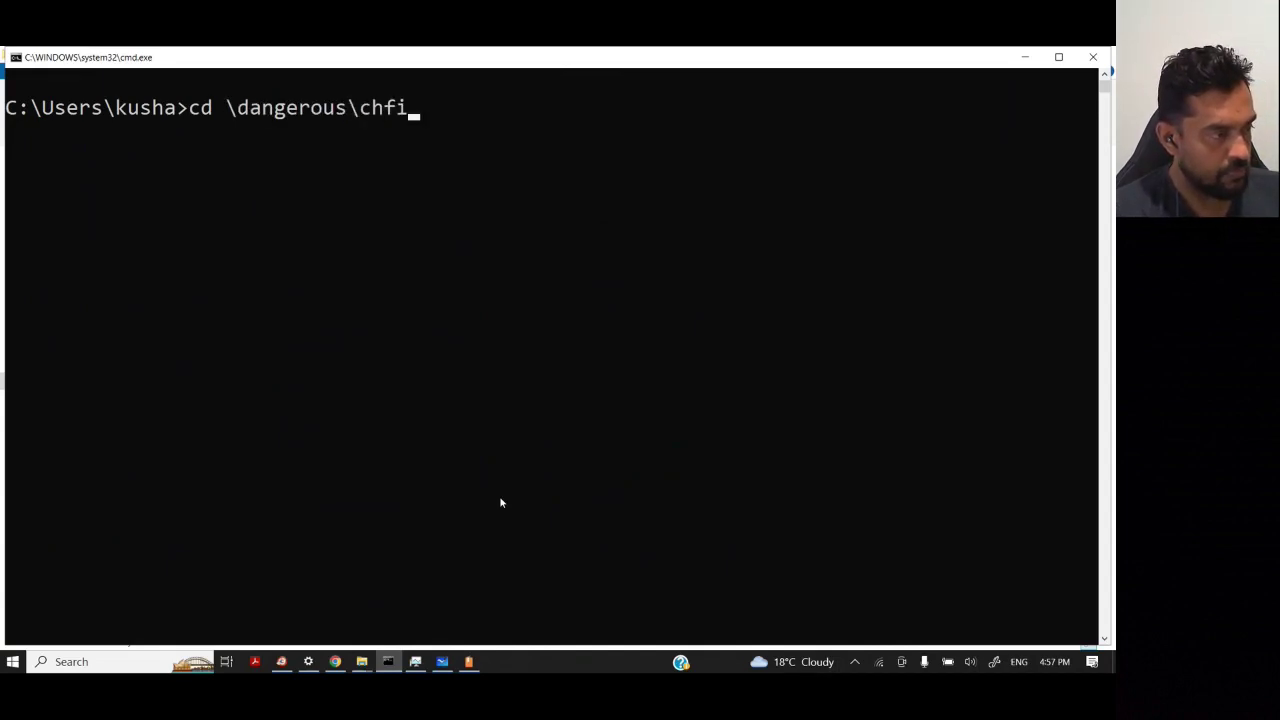
{"action": "key", "text": "Return"}
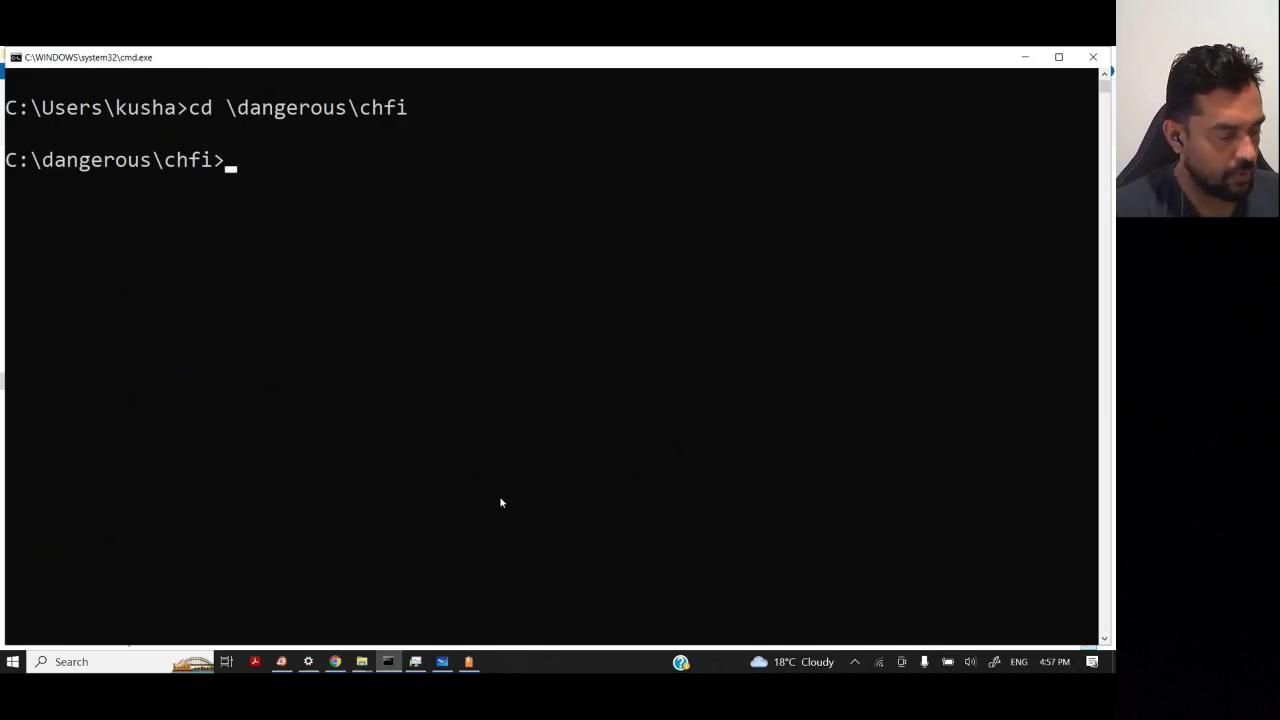
- Open Notepad from the command line on a new .txt alternate data stream of chfi_readme.txt, named after the presenter's first name, and create it
{"action": "type", "text": "notepa"}
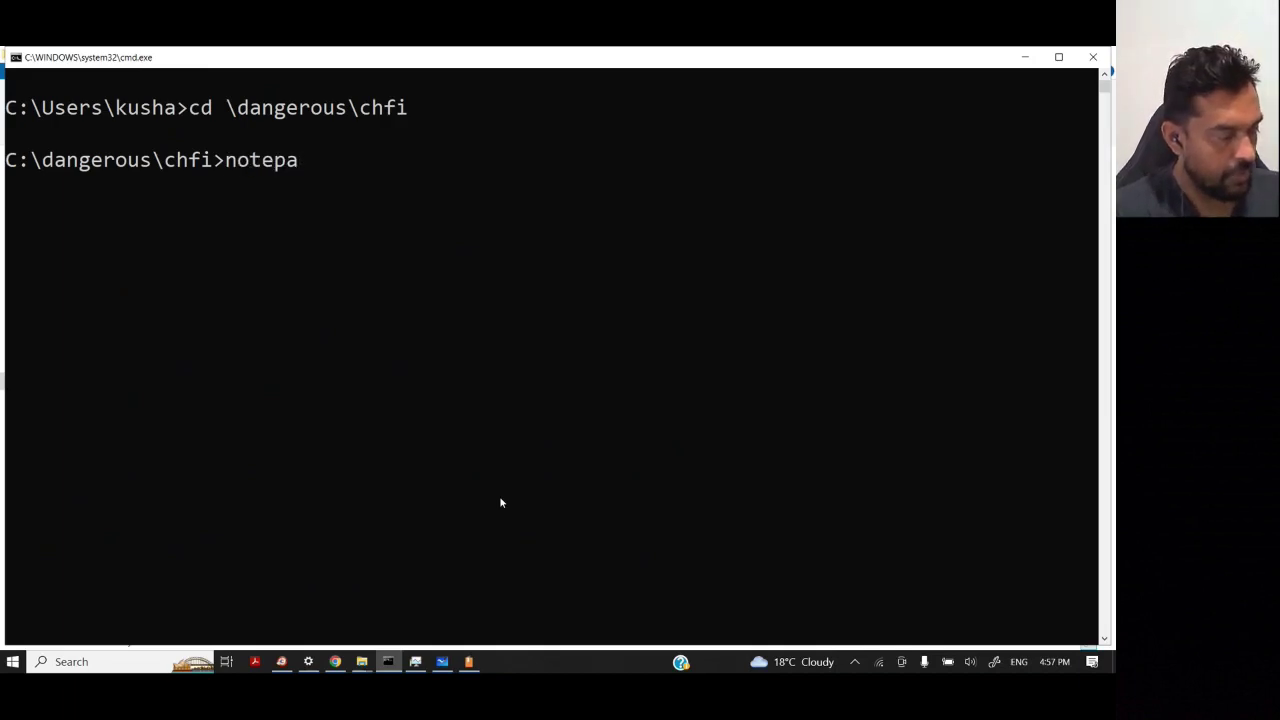
{"action": "type", "text": "d"}
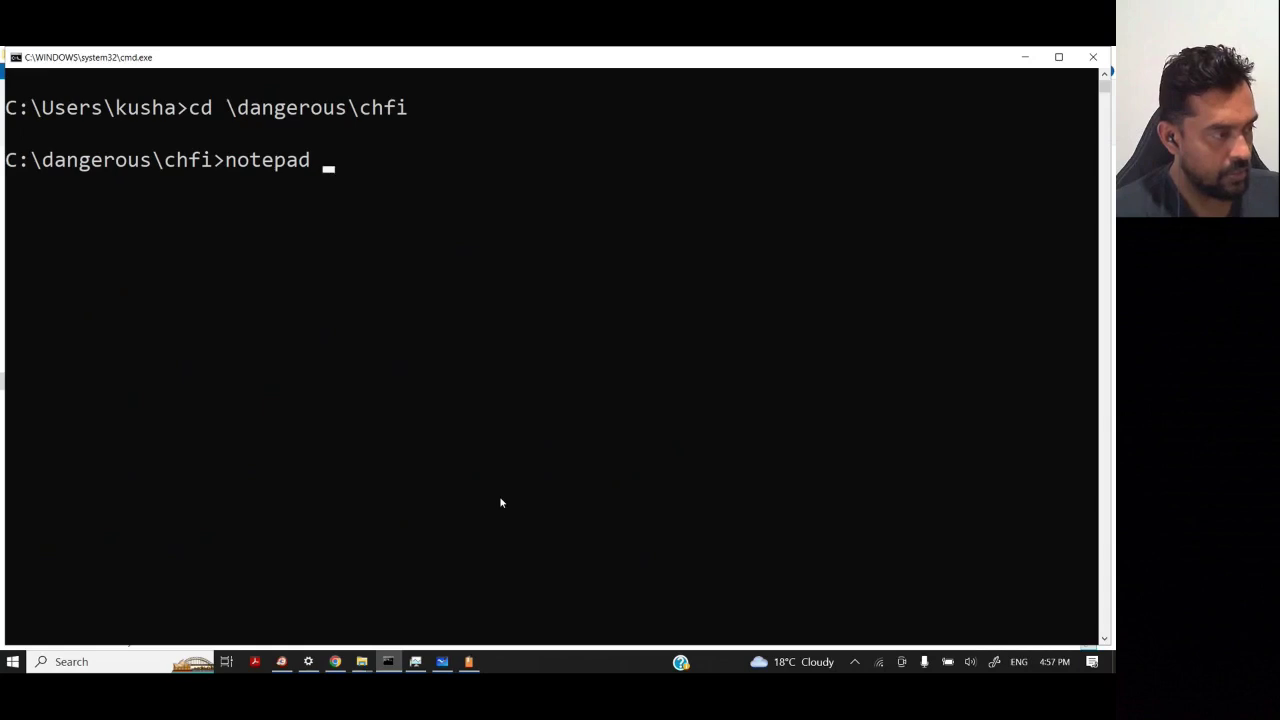
{"action": "type", "text": " chfo"}
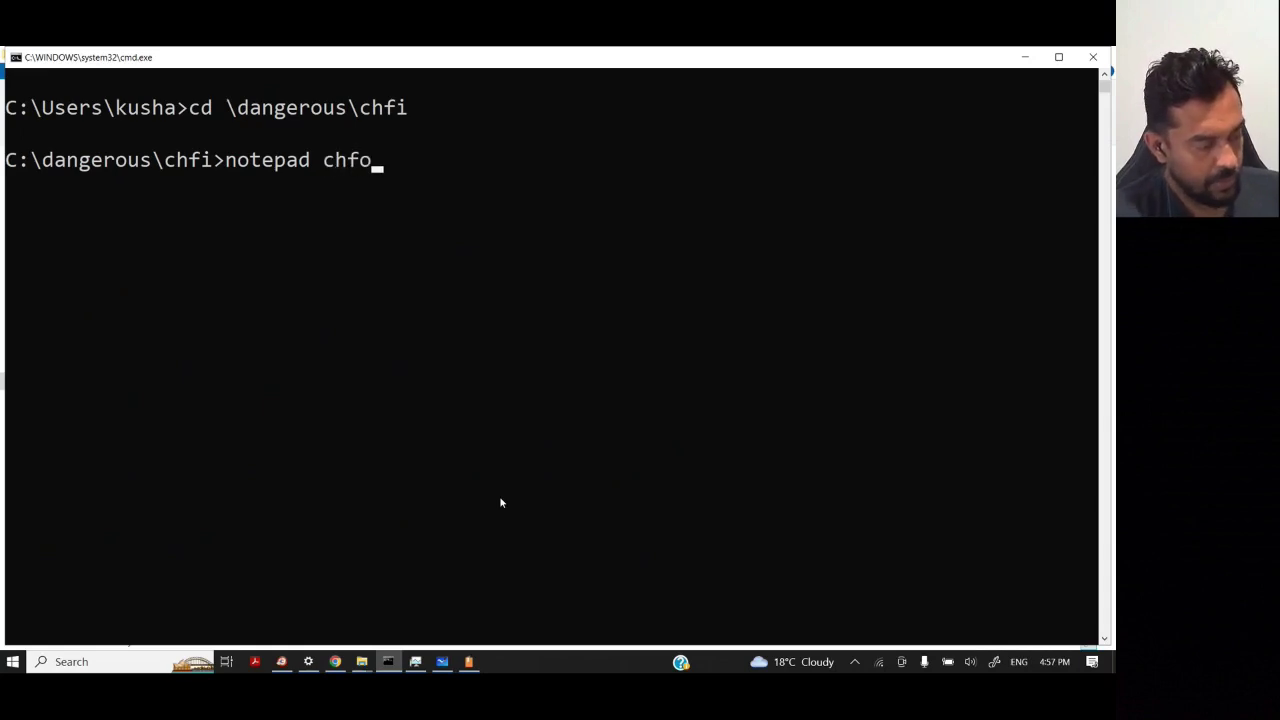
{"action": "key", "text": "BackSpace"}
{"action": "type", "text": "p"}
{"action": "key", "text": "BackSpace"}
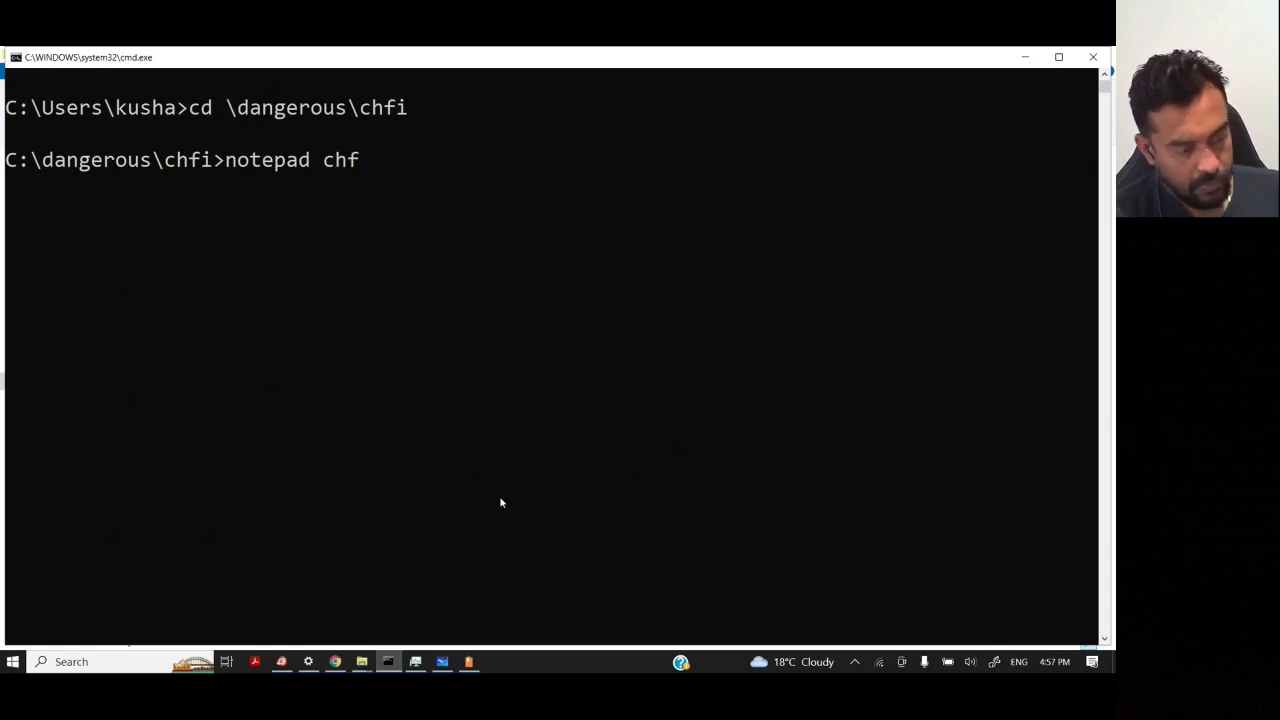
{"action": "type", "text": "i_rea"}
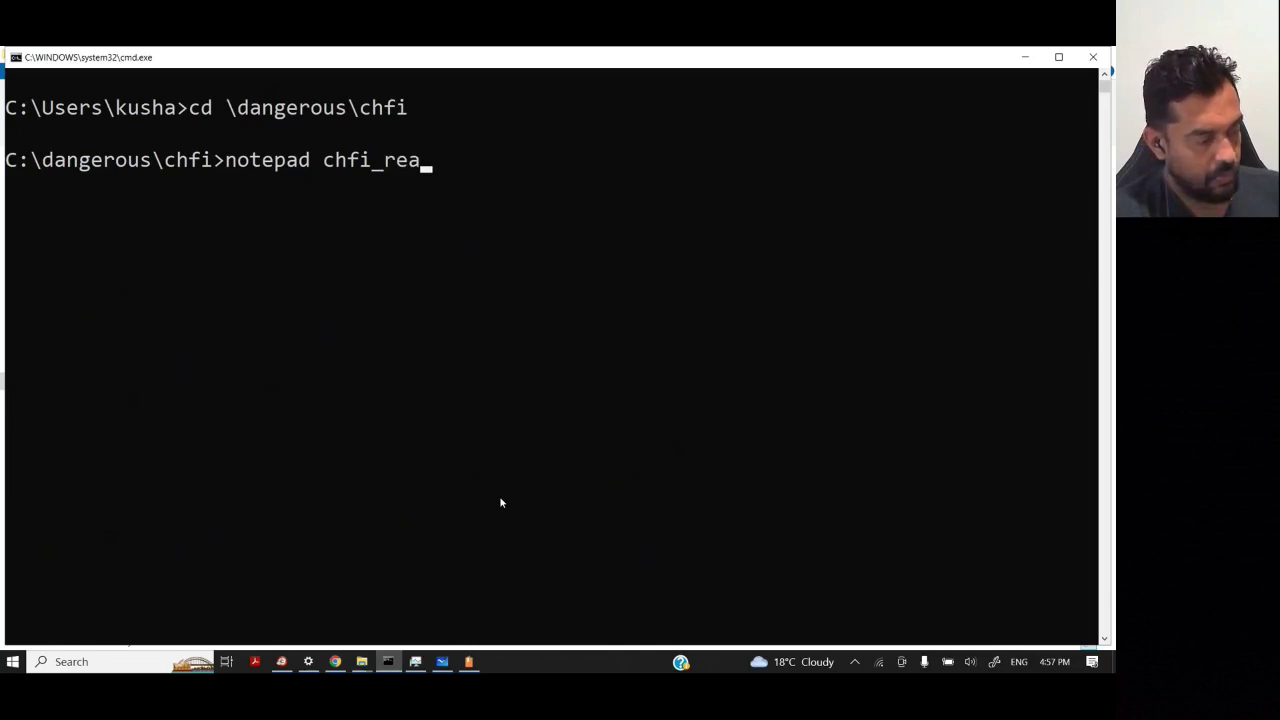
{"action": "type", "text": "dme.txt:kusj"}
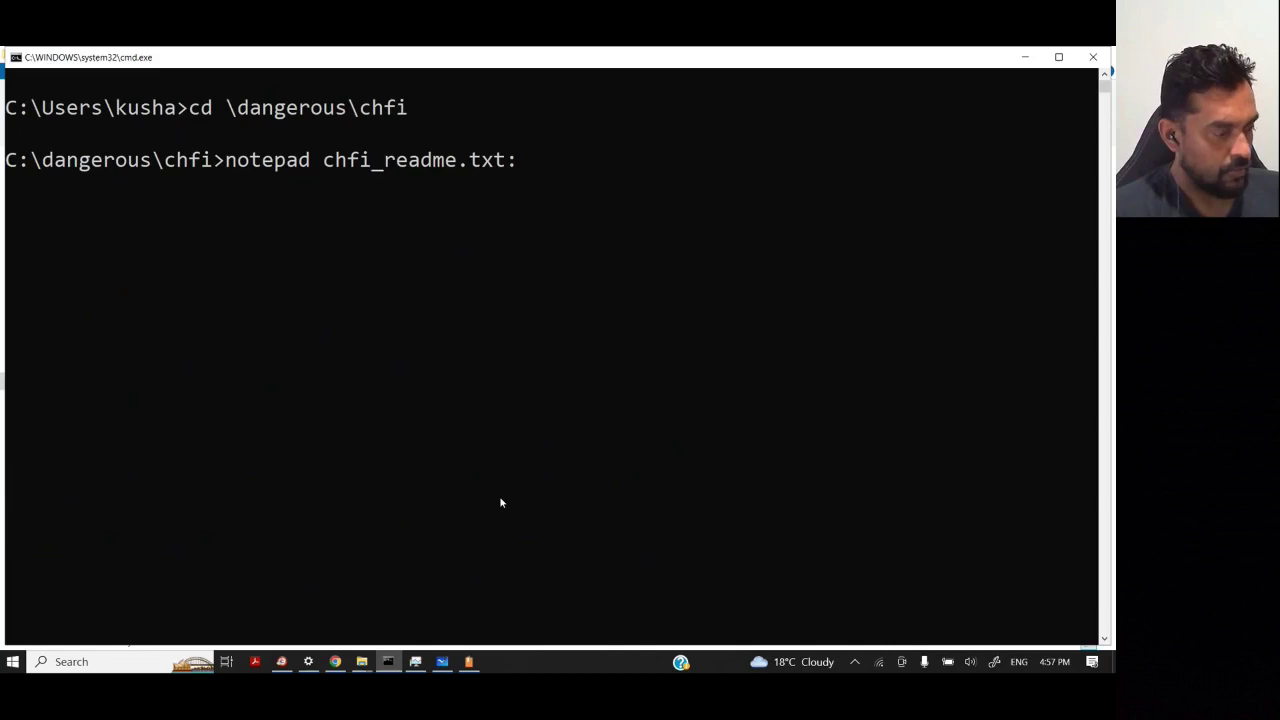
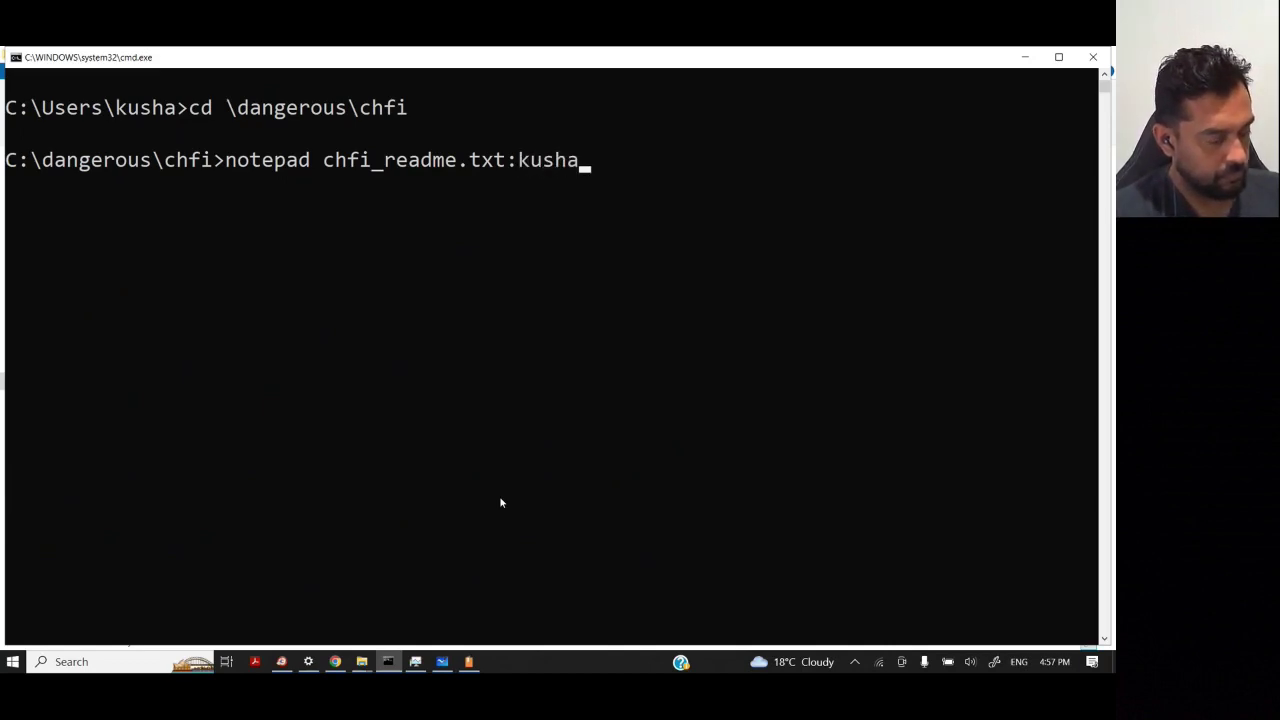
{"action": "type", "text": "ny"}
{"action": "key", "text": "BackSpace"}
{"action": "type", "text": "tha.txt"}
{"action": "key", "text": "Return"}
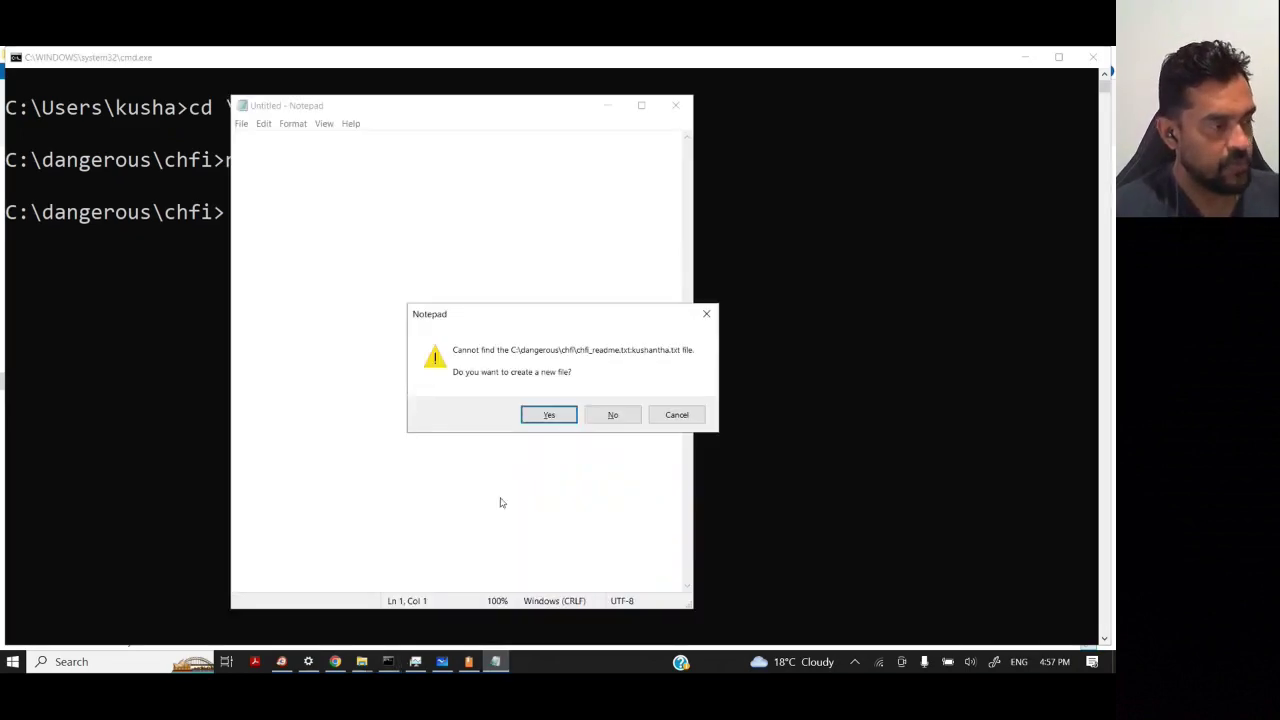
{"action": "key", "text": "Return"}
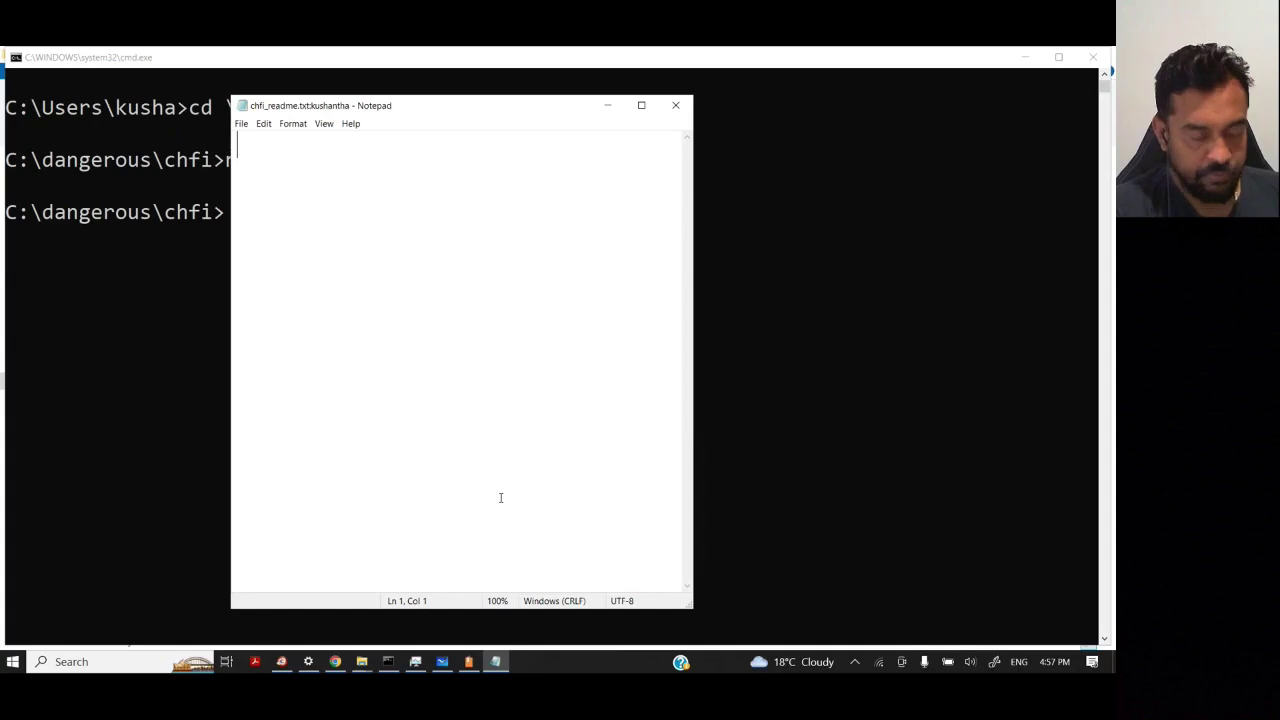
- Fill the new stream with the presenter's first name repeated on 18 separate lines
{"action": "type", "text": "Kushantha"}
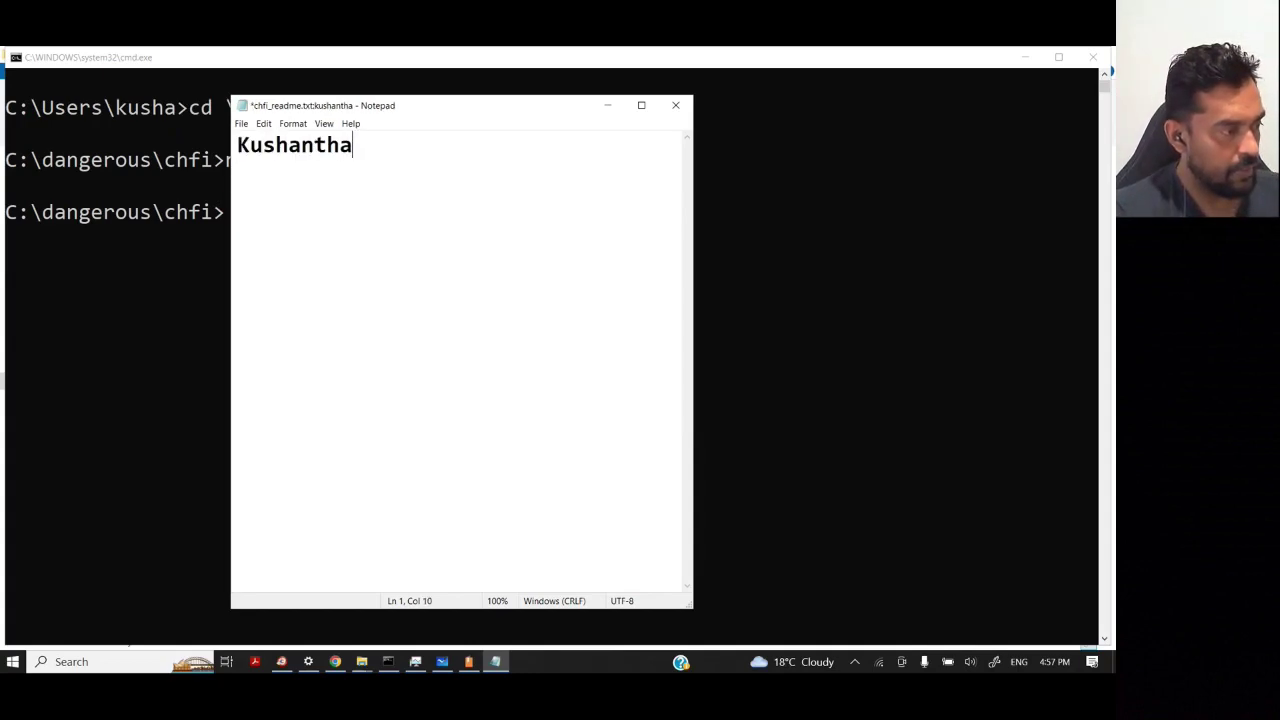
{"action": "key", "text": "Tab"}
{"action": "key", "text": "ctrl+a"}
{"action": "key", "text": "ctrl+c"}
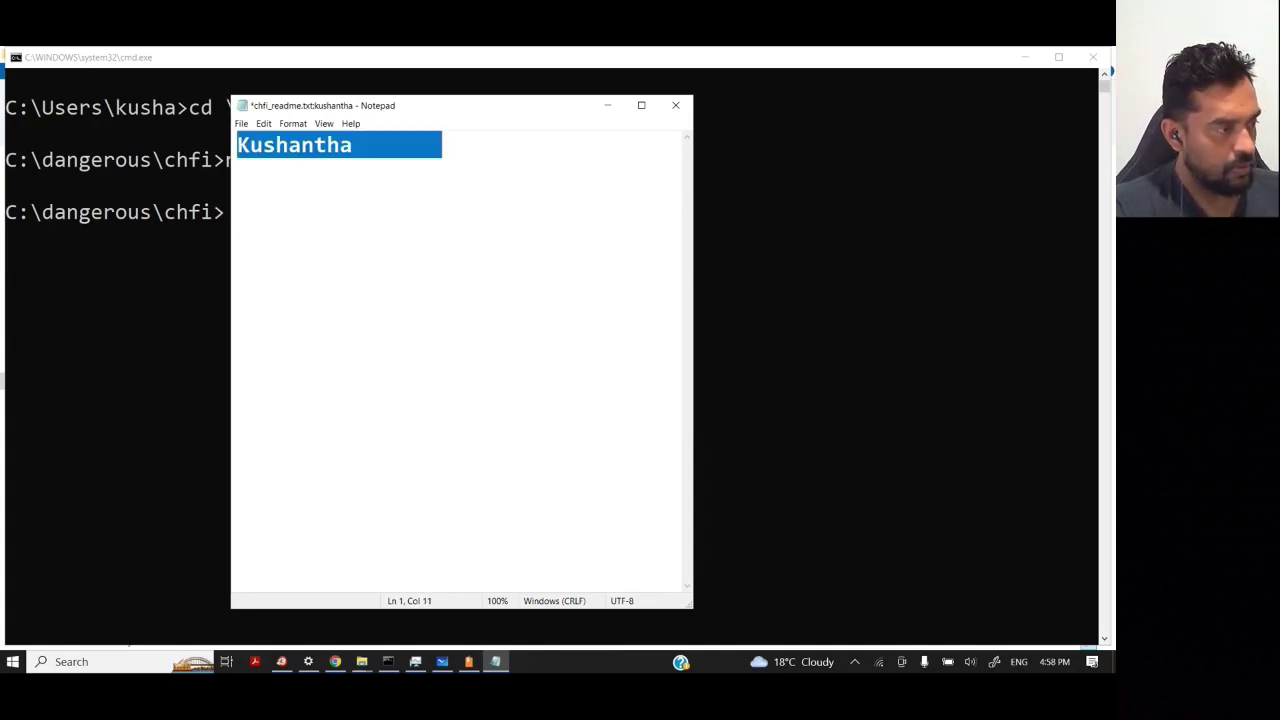
{"action": "key", "text": "Right"}
{"action": "key", "text": "Return"}
{"action": "key", "text": "ctrl+v"}
{"action": "key", "text": "Return"}
{"action": "key", "text": "ctrl+v"}
{"action": "key", "text": "Return"}
{"action": "key", "text": "ctrl+v"}
{"action": "key", "text": "Return"}
{"action": "key", "text": "ctrl+v"}
{"action": "key", "text": "Return"}
{"action": "key", "text": "ctrl+v"}
{"action": "key", "text": "Return"}
{"action": "key", "text": "ctrl+v"}
{"action": "key", "text": "Return"}
{"action": "key", "text": "ctrl+v"}
{"action": "key", "text": "Return"}
{"action": "key", "text": "ctrl+v"}
{"action": "key", "text": "Return"}
{"action": "key", "text": "ctrl+v"}
{"action": "key", "text": "Return"}
{"action": "key", "text": "ctrl+v"}
{"action": "key", "text": "Return"}
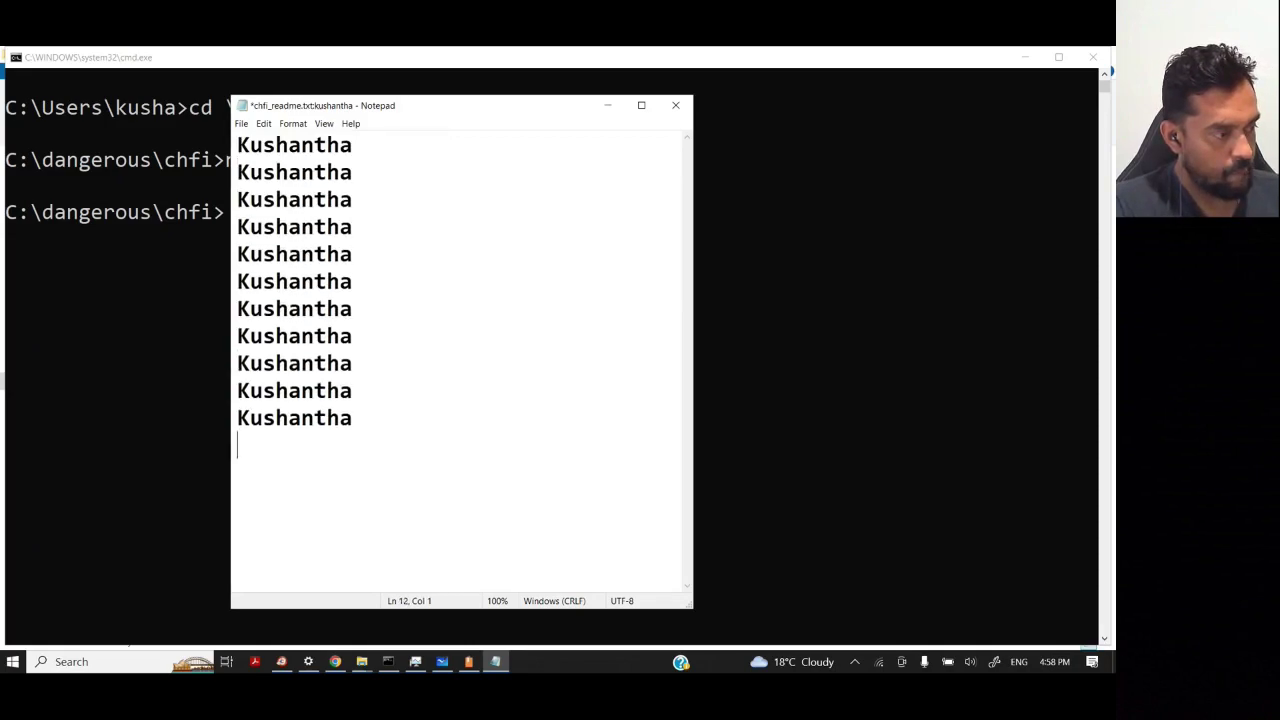
{"action": "key", "text": "ctrl+v"}
{"action": "key", "text": "Return"}
{"action": "key", "text": "ctrl+v"}
{"action": "key", "text": "Return"}
{"action": "key", "text": "ctrl+v"}
{"action": "key", "text": "Return"}
{"action": "key", "text": "ctrl+v"}
{"action": "key", "text": "Return"}
{"action": "key", "text": "ctrl+v"}
{"action": "key", "text": "Return"}
{"action": "key", "text": "ctrl+v"}
{"action": "key", "text": "Return"}
{"action": "key", "text": "ctrl+v"}
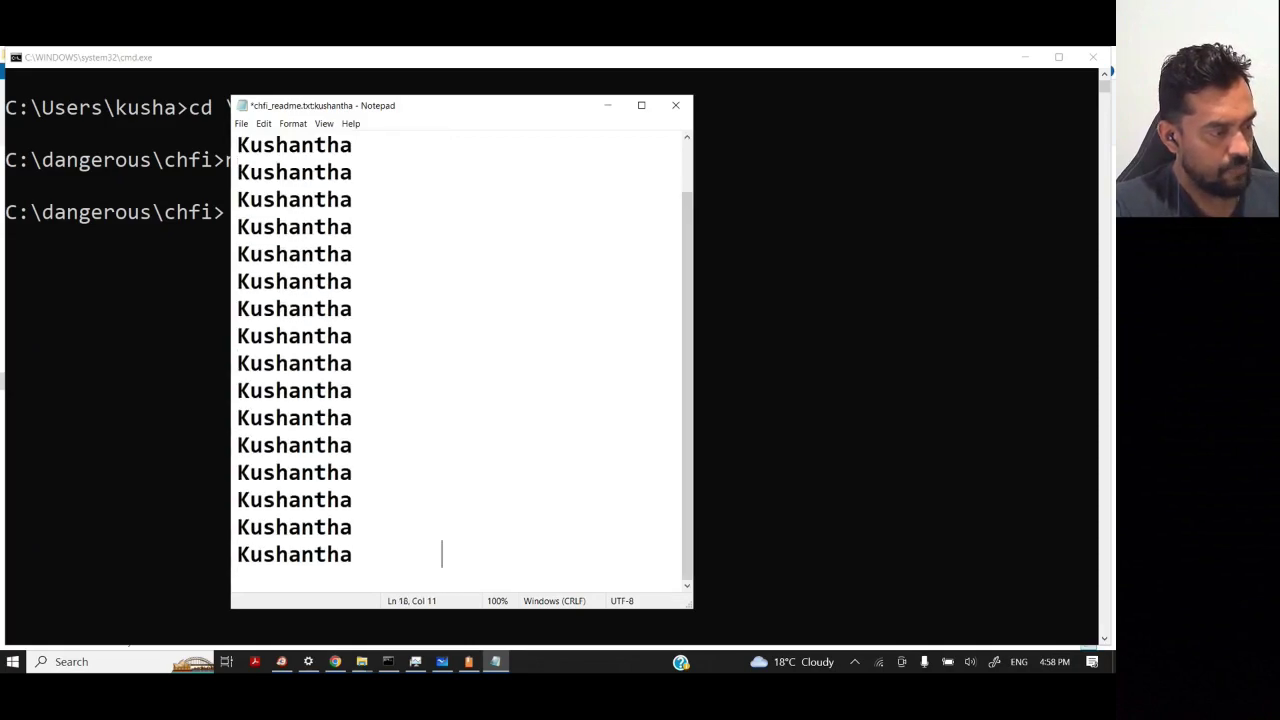
- Exit Notepad and save the changes to the first hidden stream
{"action": "key", "text": "alt+f"}
{"action": "key", "text": "Up"}
{"action": "key", "text": "Return"}
{"action": "key", "text": "Return"}
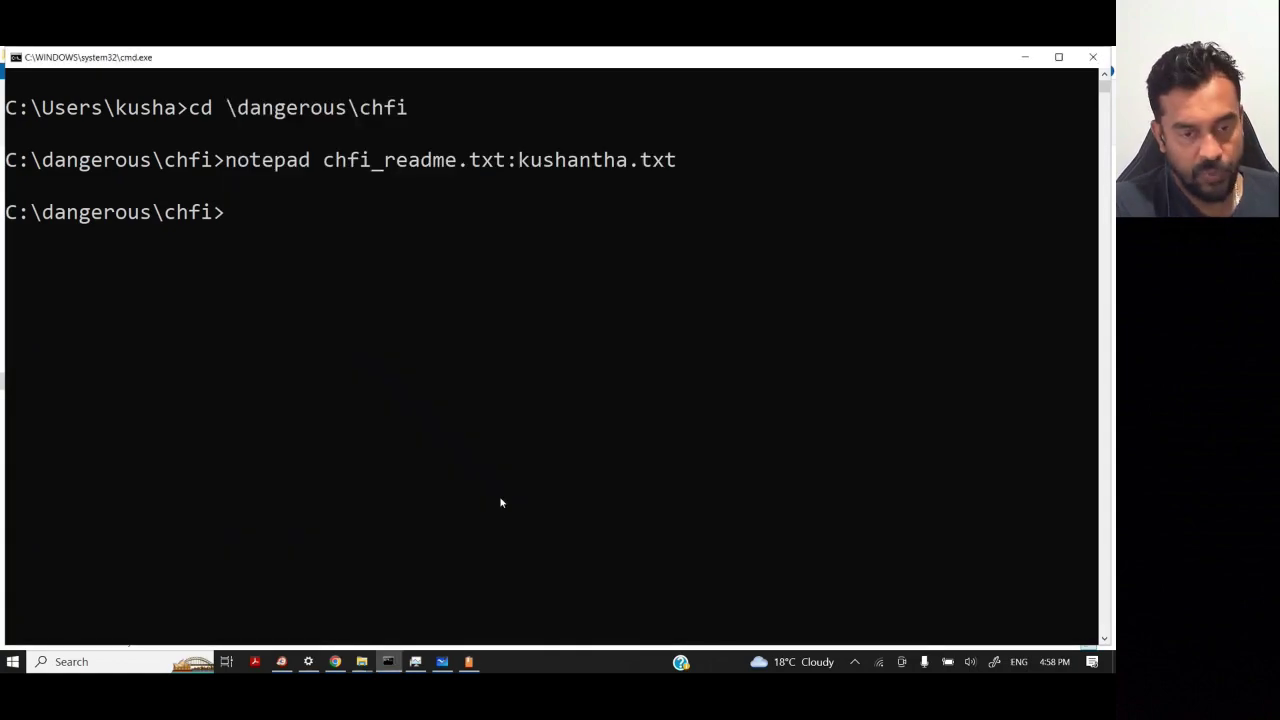
- List the chfi directory with dir and highlight the chfi_readme.txt entry and its file size
{"action": "type", "text": "dir"}
{"action": "key", "text": "Return"}
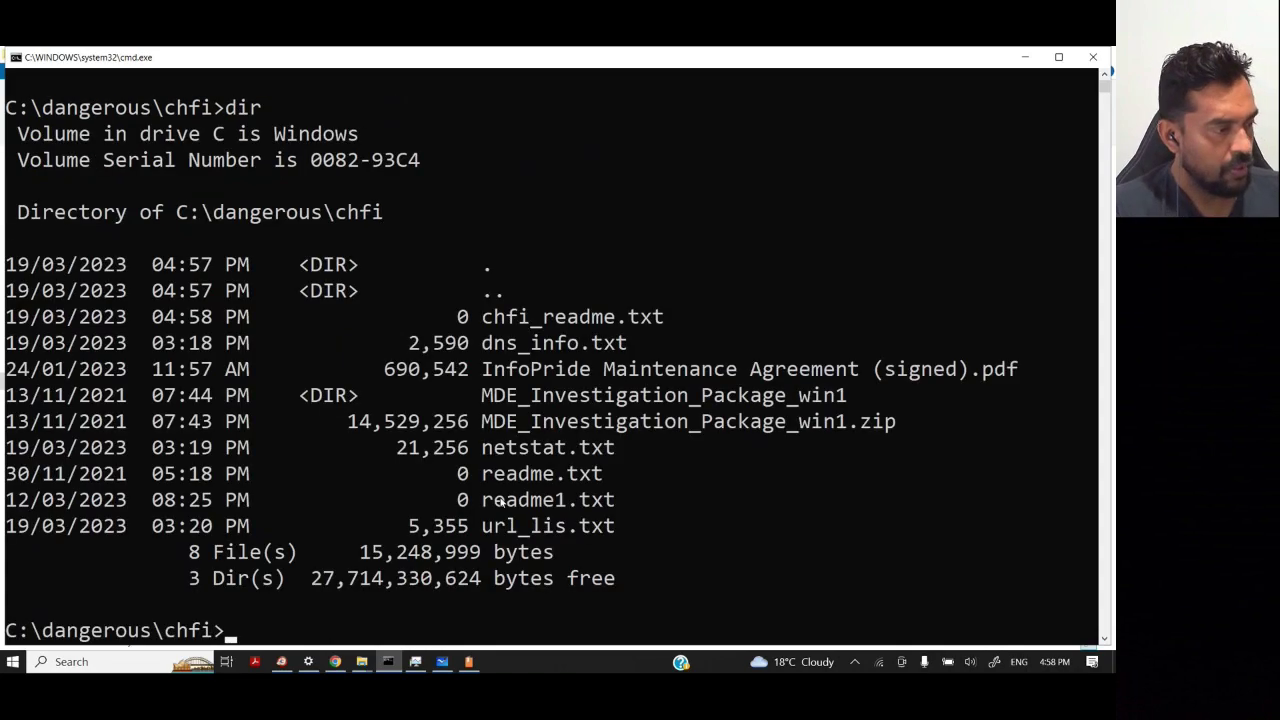
{"action": "scroll", "coordinate": [553, 531], "scroll_direction": "down", "scroll_amount": 1}
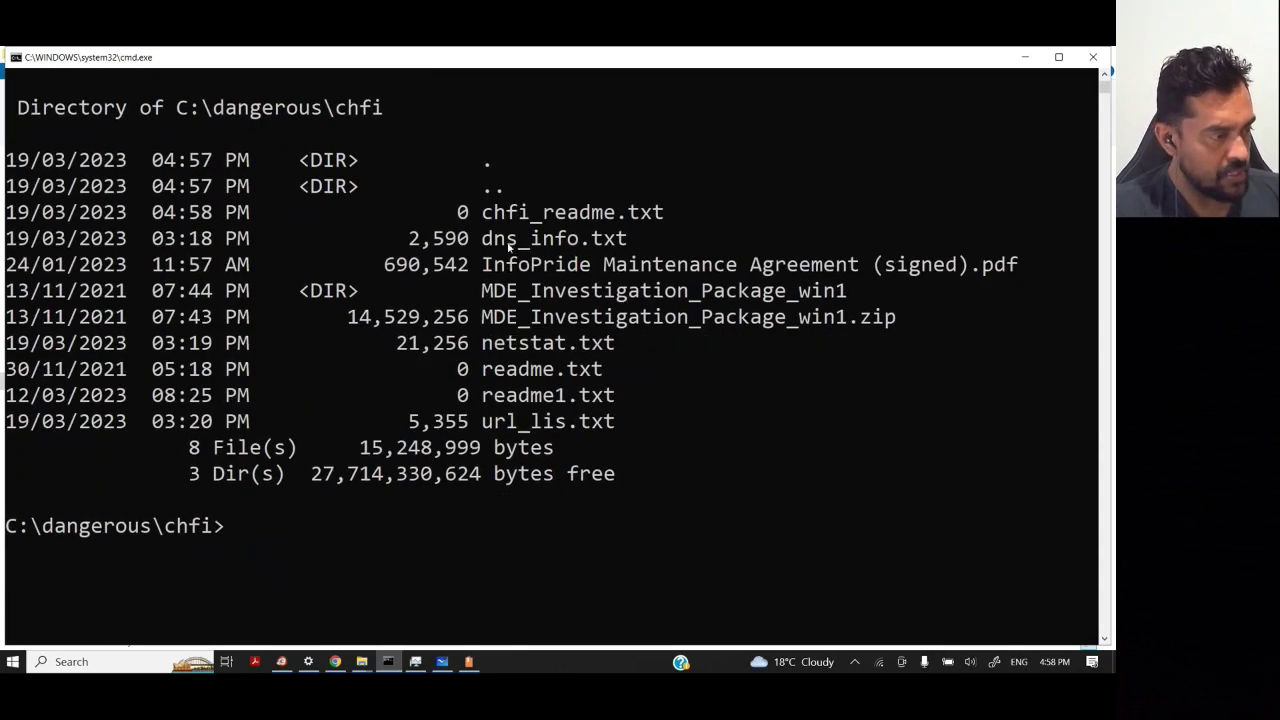
{"action": "left_click_drag", "start_coordinate": [484, 212], "coordinate": [688, 212]}
{"action": "left_click_drag", "start_coordinate": [441, 218], "coordinate": [462, 213]}
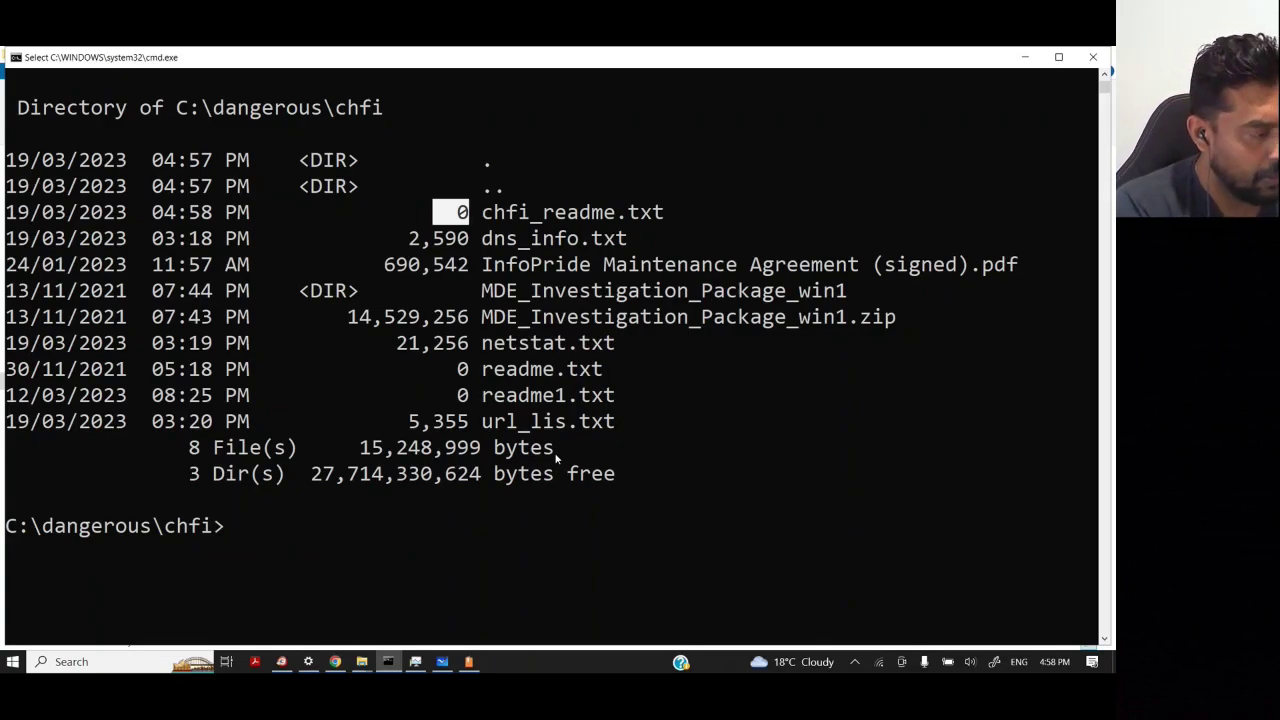
- Open chfi_readme.txt in Notepad from the command line to check its main content, and close it
{"action": "type", "text": "no"}
{"action": "key", "text": "BackSpace"}
{"action": "key", "text": "BackSpace"}
{"action": "type", "text": "n"}
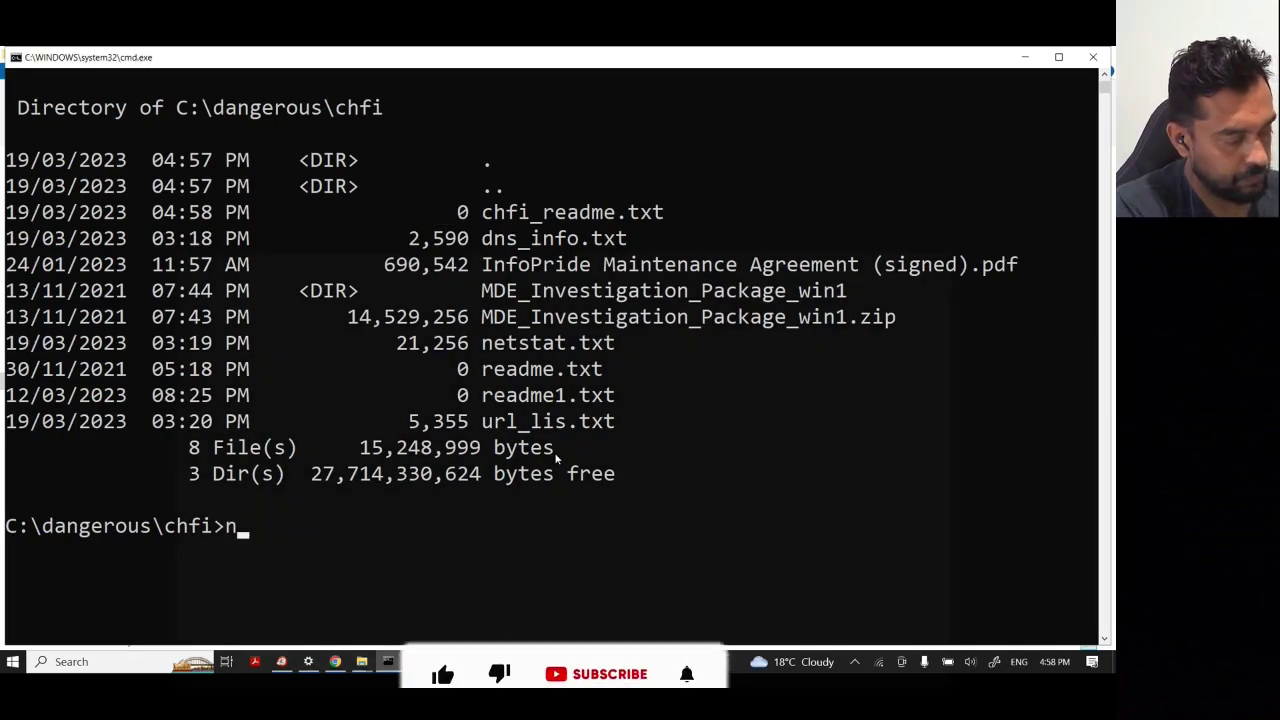
{"action": "type", "text": "otepad c"}
{"action": "key", "text": "Tab"}
{"action": "key", "text": "Return"}
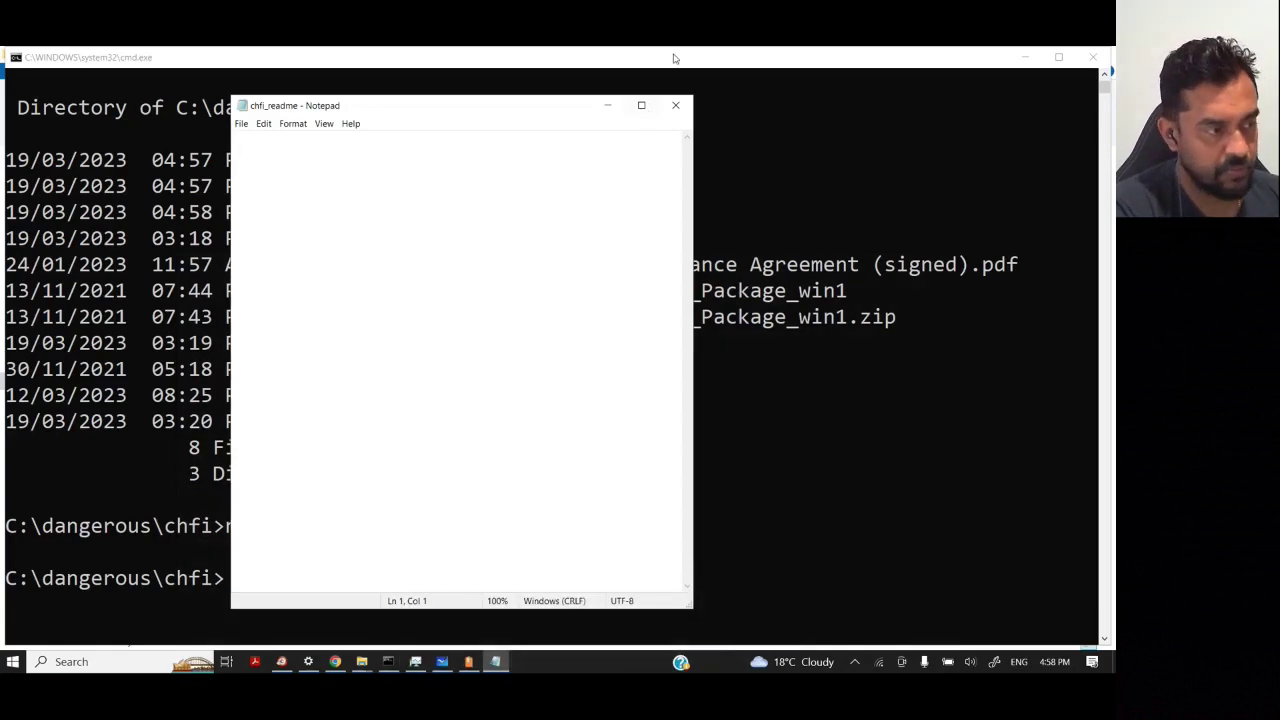
{"action": "left_click", "coordinate": [684, 105]}
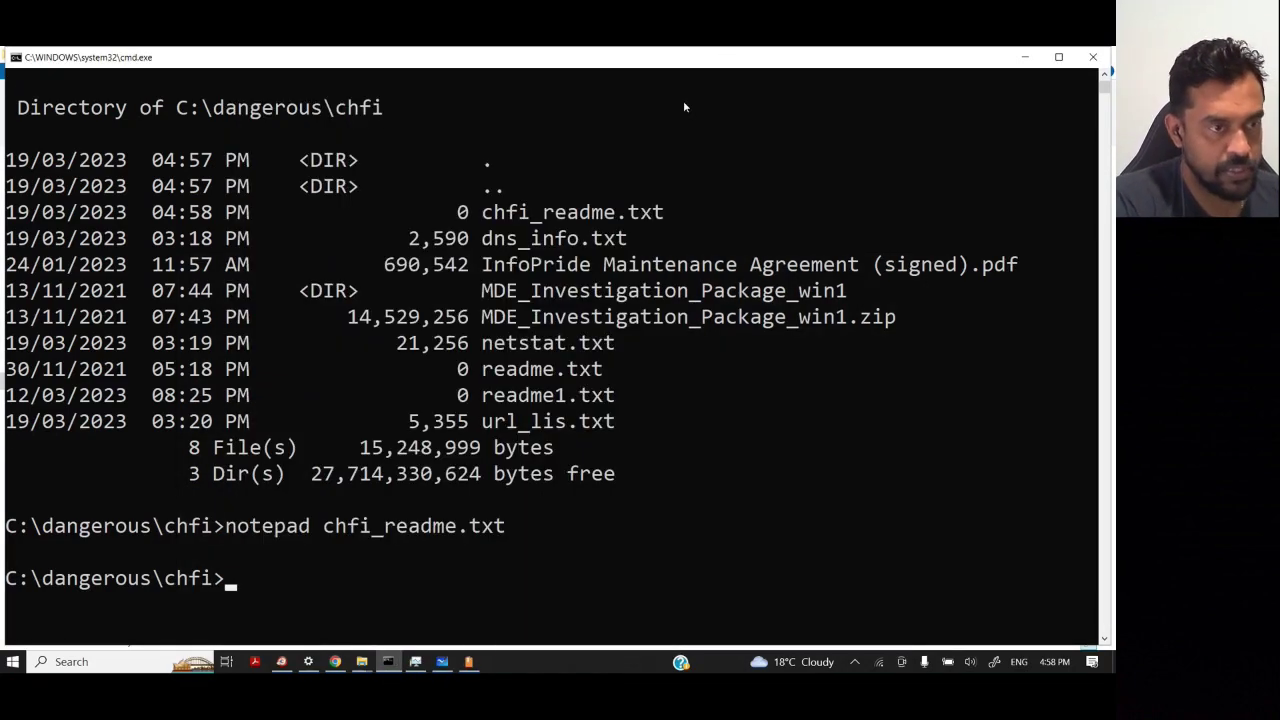
- Reuse the earlier notepad command to create a second .txt stream on chfi_readme.txt, named after another person's first name
{"action": "key", "text": "Up"}
{"action": "key", "text": "Up"}
{"action": "key", "text": "Up"}
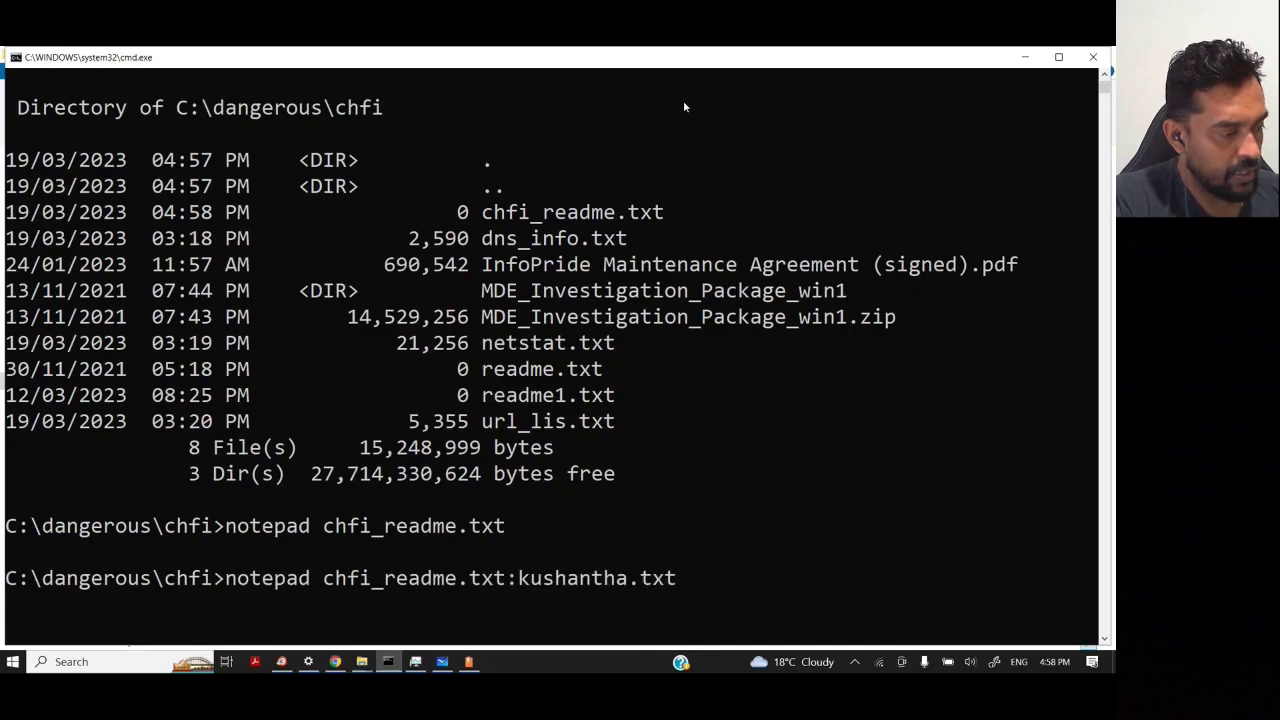
{"action": "key", "text": "Left"}
{"action": "key", "text": "Left"}
{"action": "key", "text": "Left"}
{"action": "key", "text": "Left"}
{"action": "key", "text": "BackSpace"}
{"action": "key", "text": "BackSpace"}
{"action": "key", "text": "BackSpace"}
{"action": "key", "text": "BackSpace"}
{"action": "key", "text": "BackSpace"}
{"action": "key", "text": "BackSpace"}
{"action": "key", "text": "BackSpace"}
{"action": "key", "text": "BackSpace"}
{"action": "key", "text": "BackSpace"}
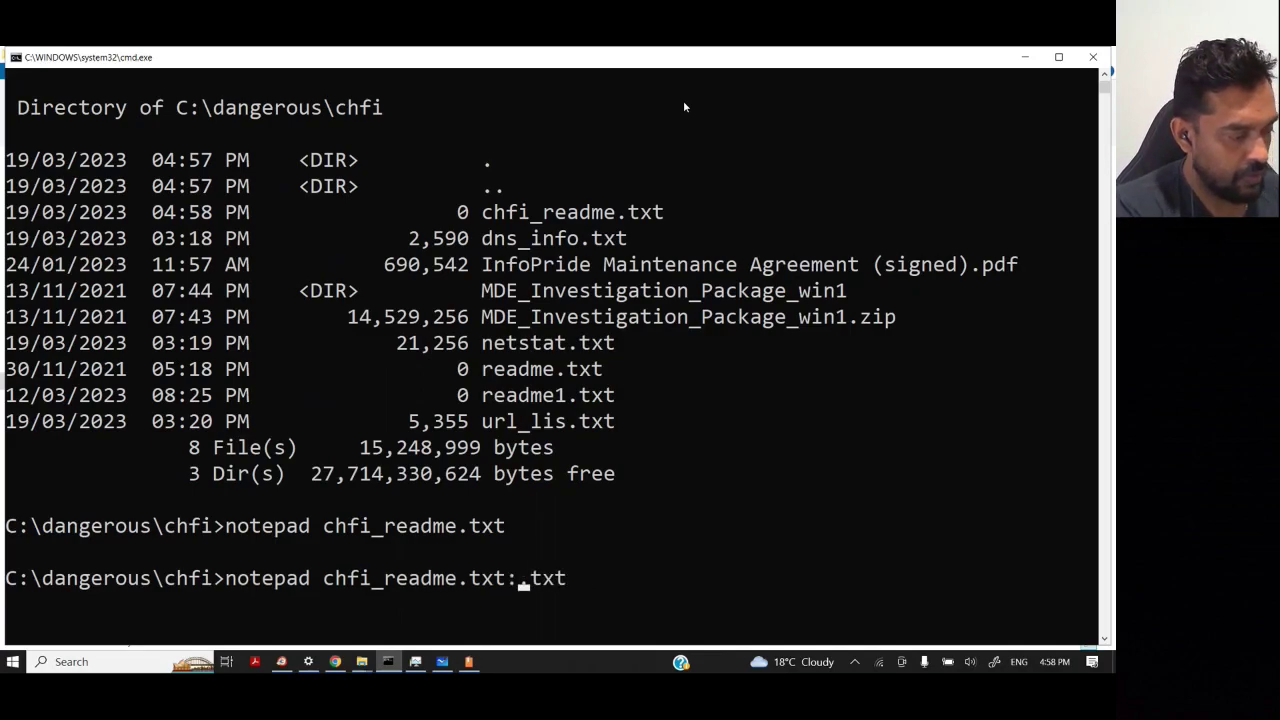
{"action": "type", "text": "Ramya"}
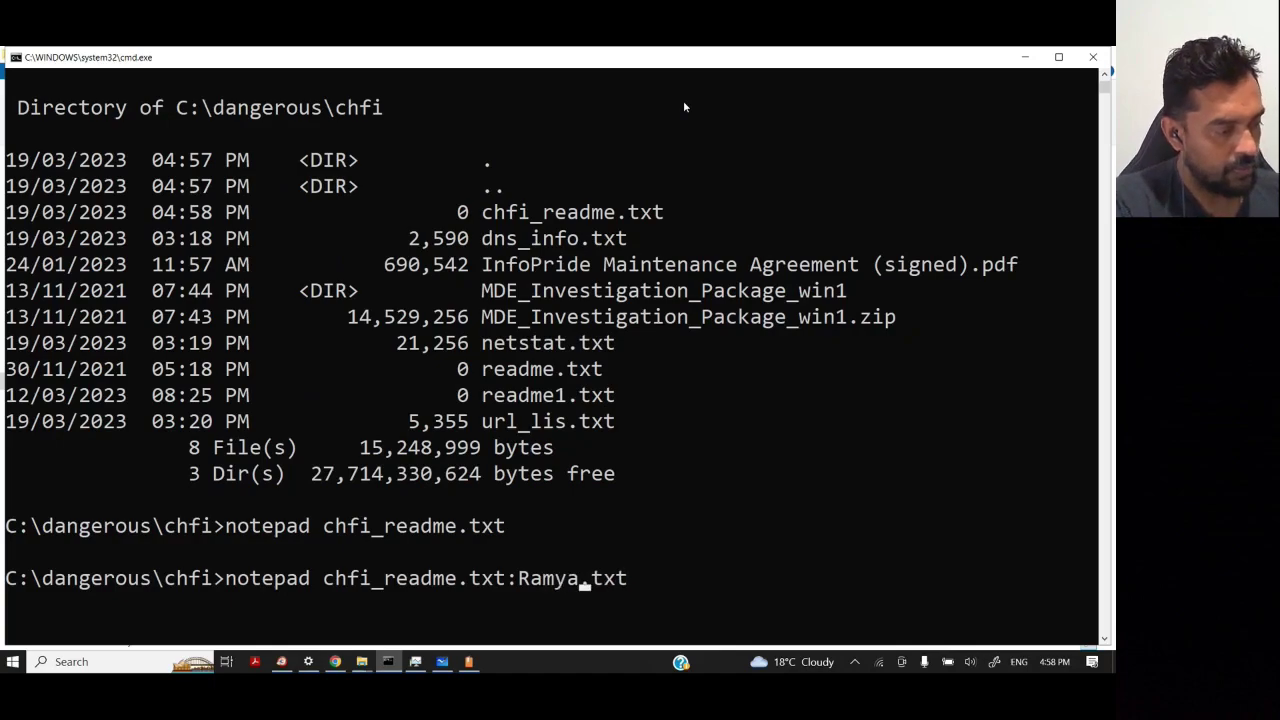
{"action": "key", "text": "Return"}
{"action": "key", "text": "Return"}
- Fill the second stream with that person's first name repeated on 17 lines
{"action": "type", "text": "Ramya"}
{"action": "key", "text": "ctrl+a"}
{"action": "key", "text": "Right"}
{"action": "key", "text": "ctrl+v"}
{"action": "key", "text": "ctrl+v"}
{"action": "key", "text": "ctrl+v"}
{"action": "key", "text": "ctrl+v"}
{"action": "key", "text": "ctrl+v"}
{"action": "key", "text": "ctrl+v"}
{"action": "key", "text": "ctrl+v"}
{"action": "key", "text": "ctrl+v"}
{"action": "key", "text": "ctrl+v"}
{"action": "key", "text": "ctrl+v"}
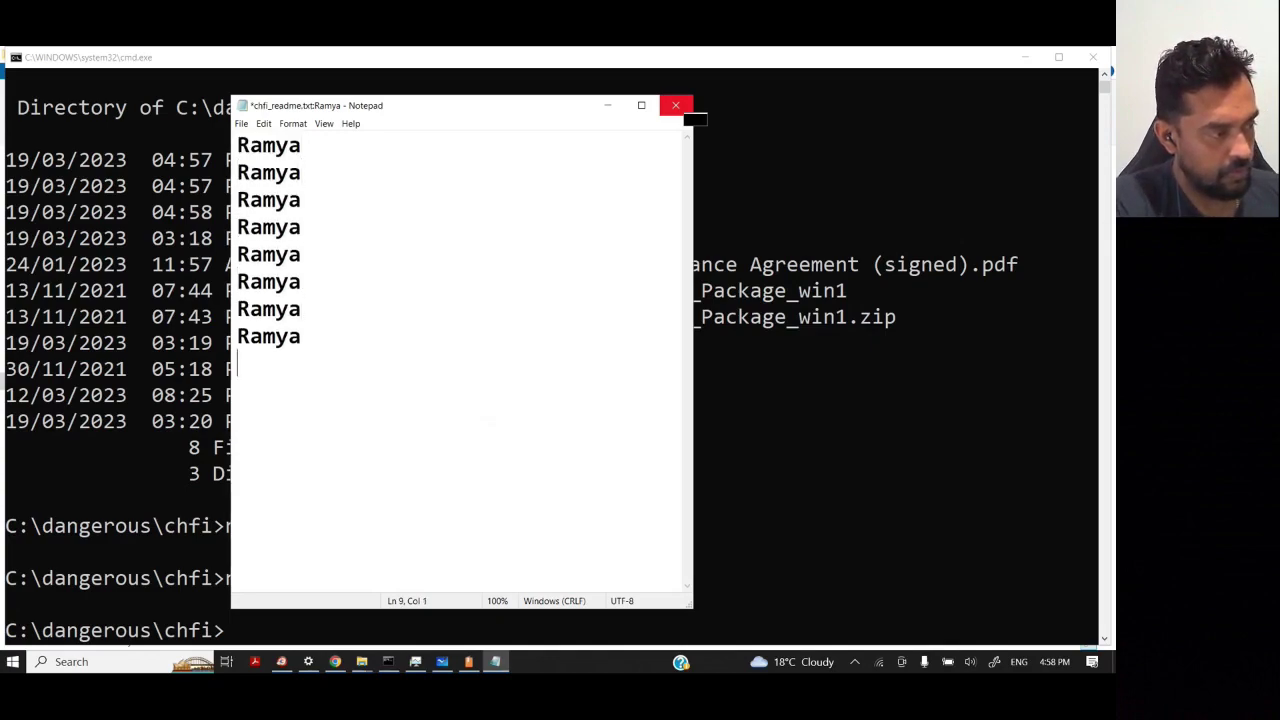
{"action": "key", "text": "ctrl+v"}
{"action": "key", "text": "ctrl+v"}
{"action": "key", "text": "ctrl+v"}
{"action": "key", "text": "ctrl+v"}
{"action": "key", "text": "ctrl+v"}
{"action": "key", "text": "ctrl+v"}
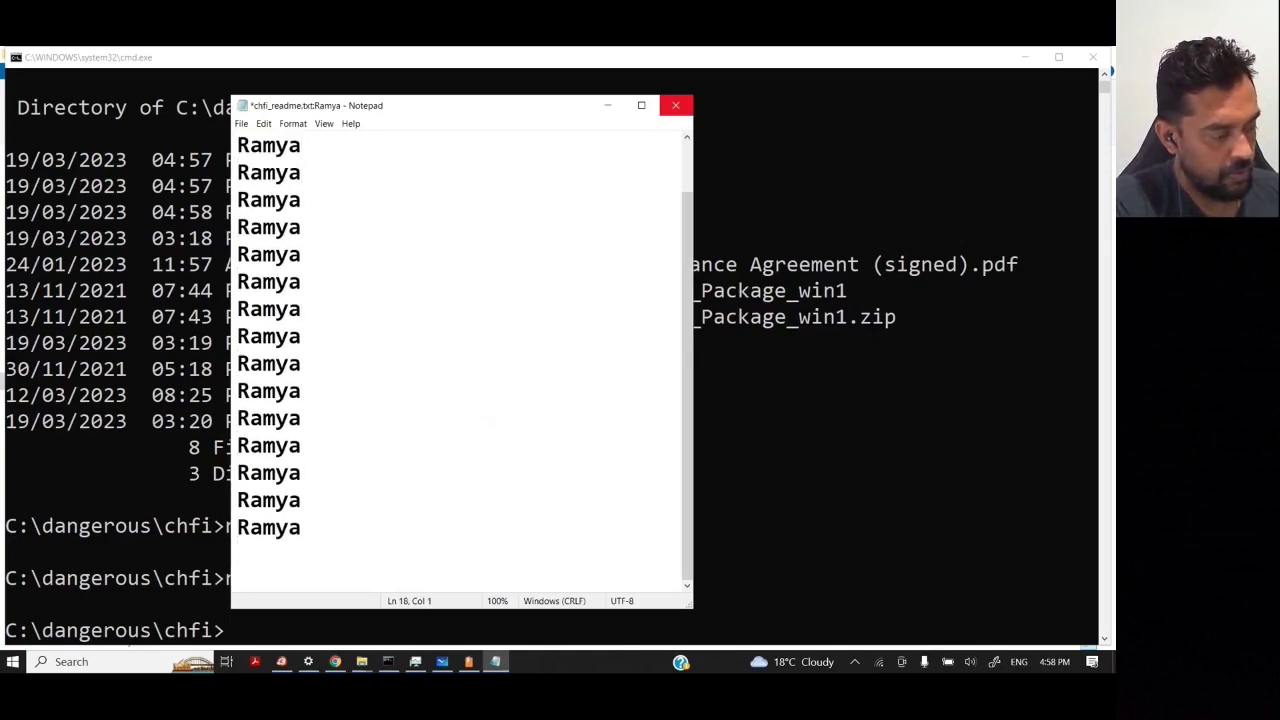
- Exit Notepad saving the second stream, and list the chfi directory again with dir
{"action": "key", "text": "alt+f"}
{"action": "key", "text": "Up"}
{"action": "key", "text": "Return"}
{"action": "key", "text": "Return"}
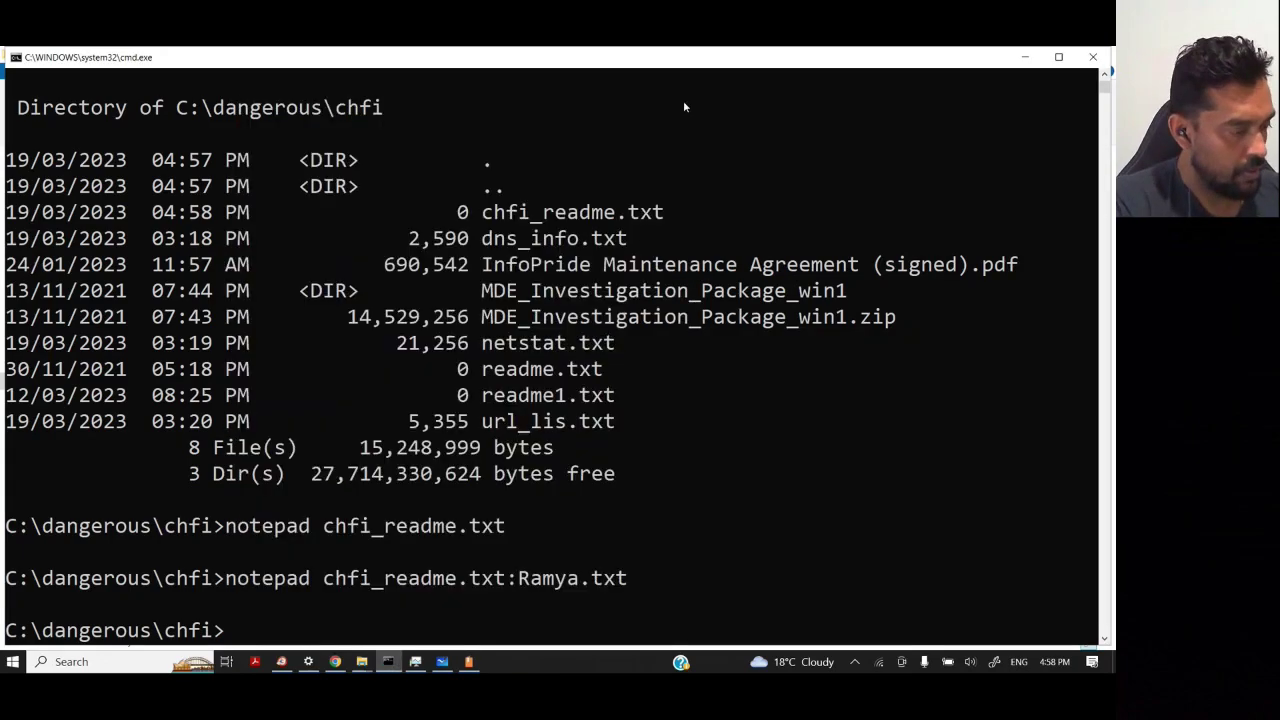
{"action": "type", "text": "dir"}
{"action": "key", "text": "Return"}
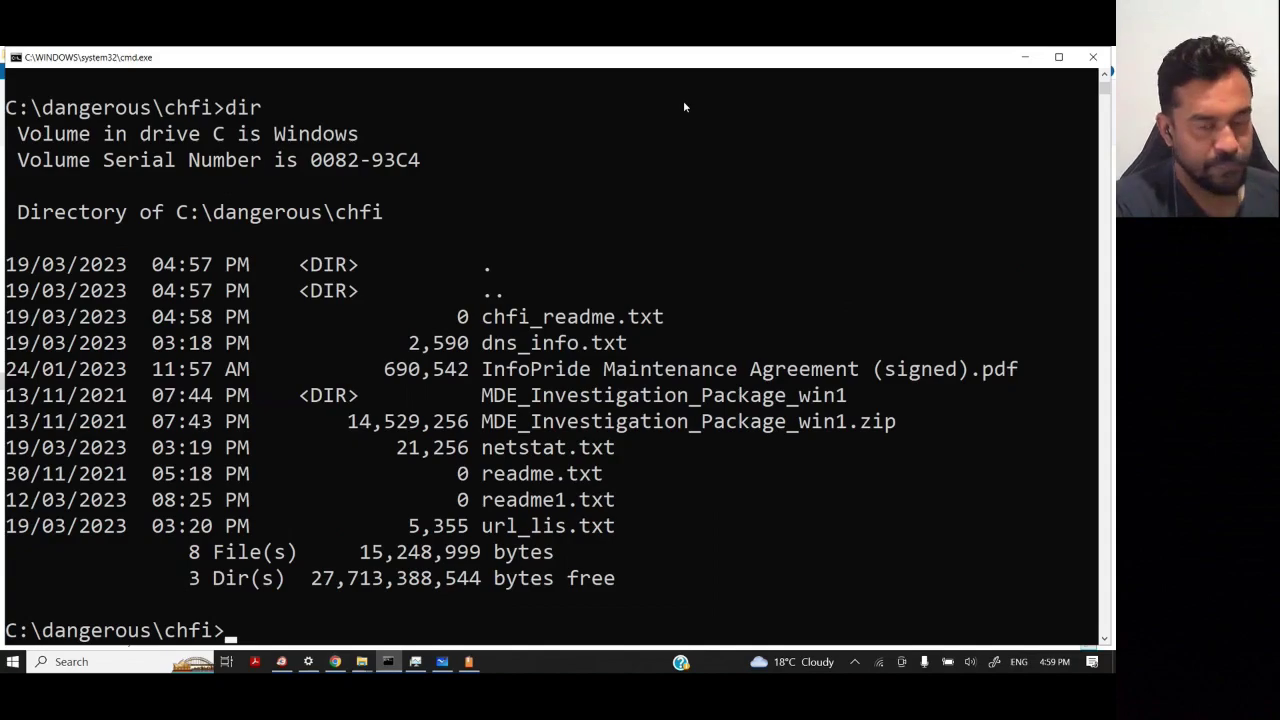
- Reopen the main chfi_readme.txt file for editing in Notepad from the command line
{"action": "type", "text": "notepad "}
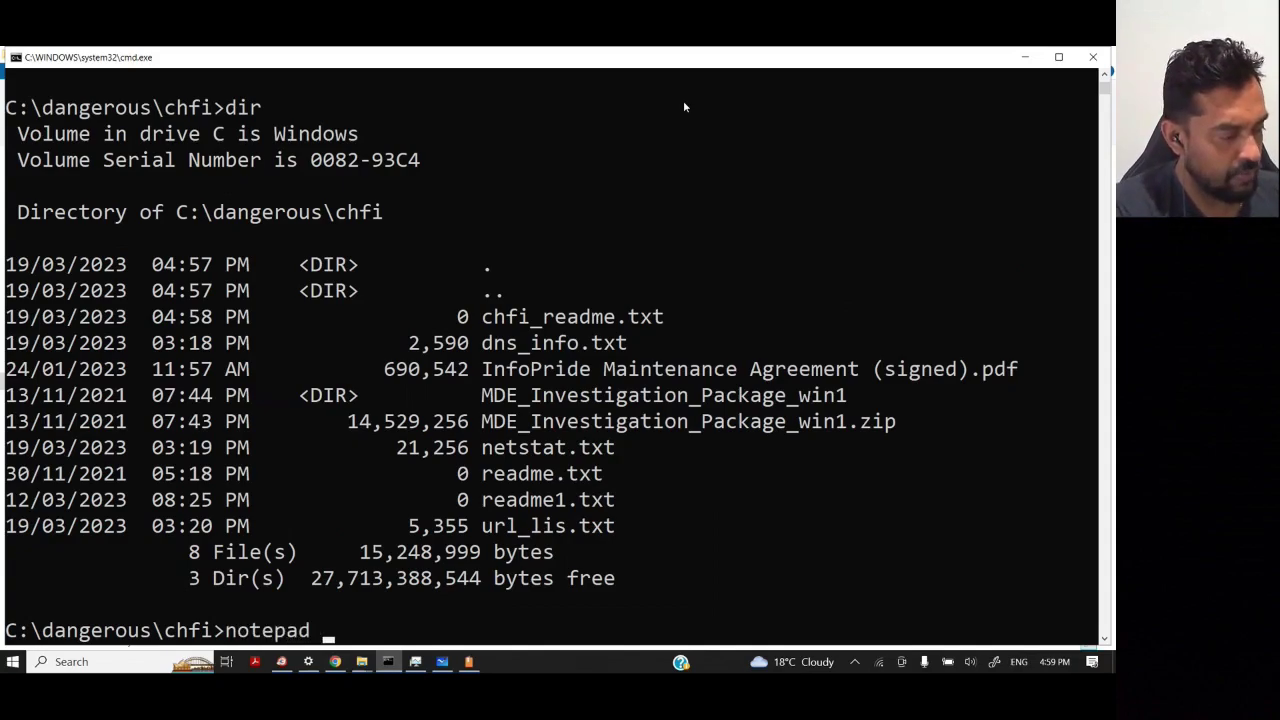
{"action": "type", "text": "ch"}
{"action": "key", "text": "Tab"}
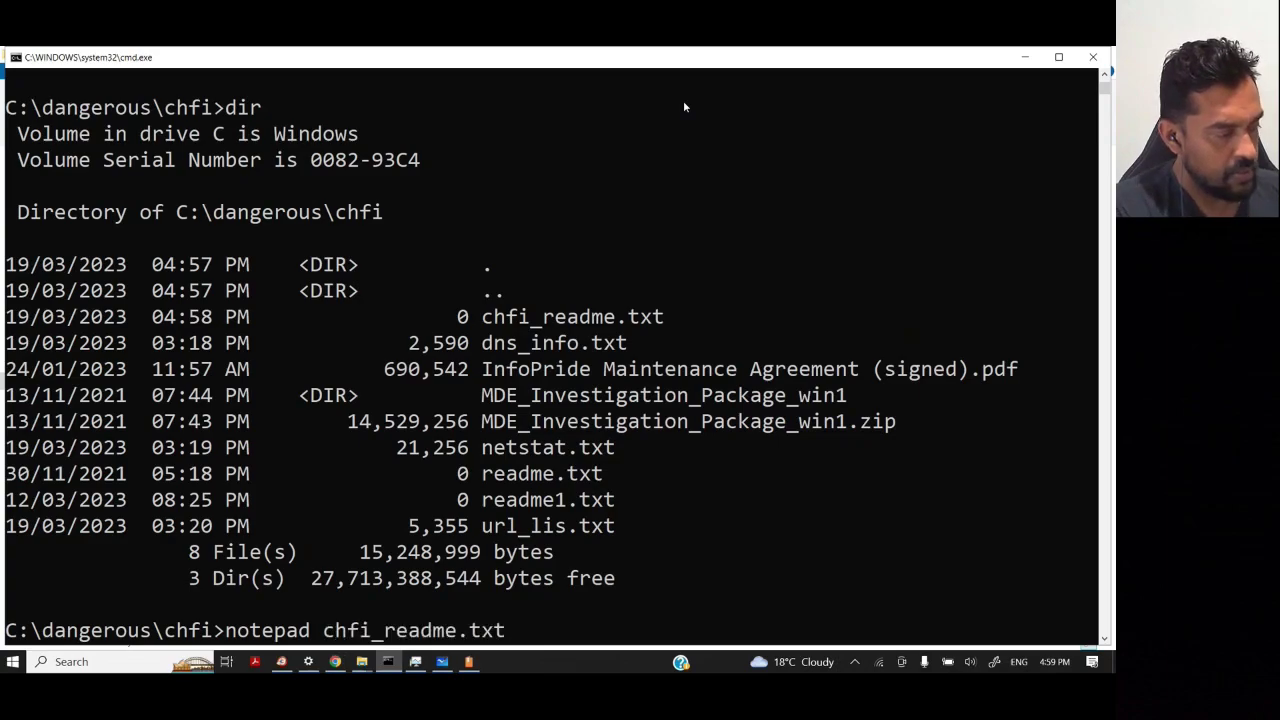
{"action": "key", "text": "Return"}
- Fill chfi_readme.txt with the text CHFI repeated on 16 lines
{"action": "type", "text": "CHFI"}
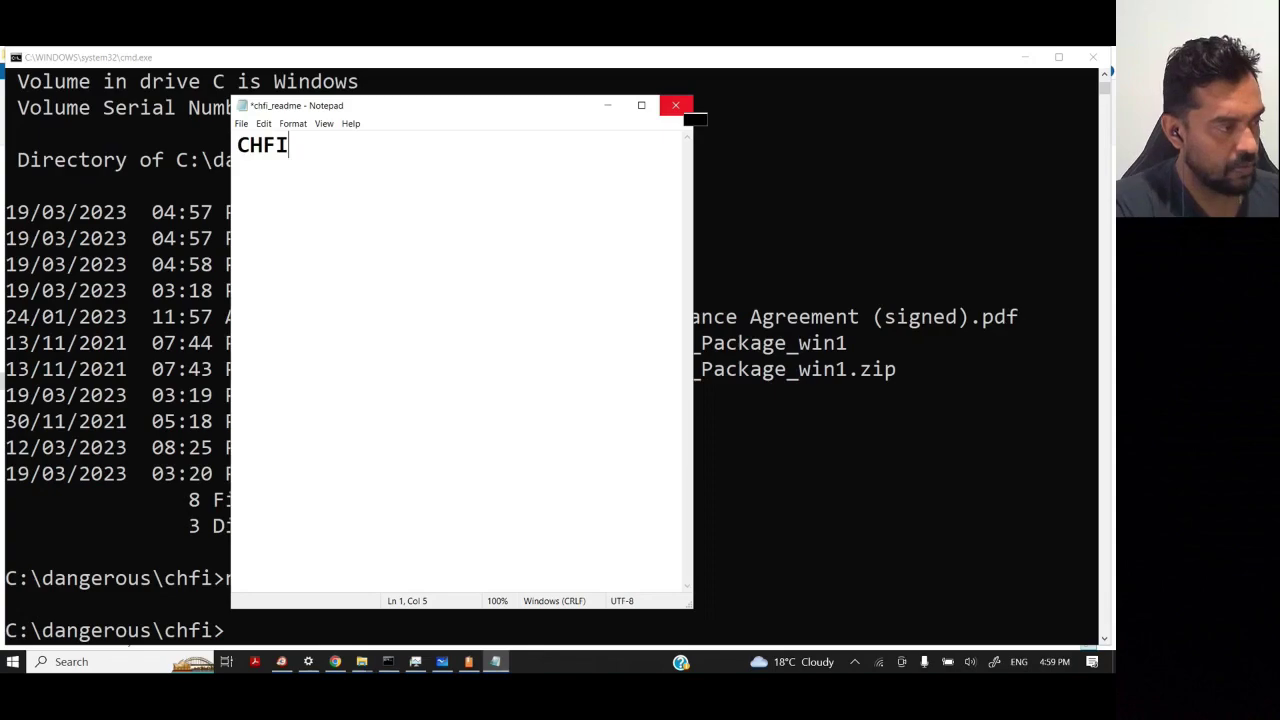
{"action": "key", "text": "ctrl+a"}
{"action": "key", "text": "ctrl+c"}
{"action": "key", "text": "End"}
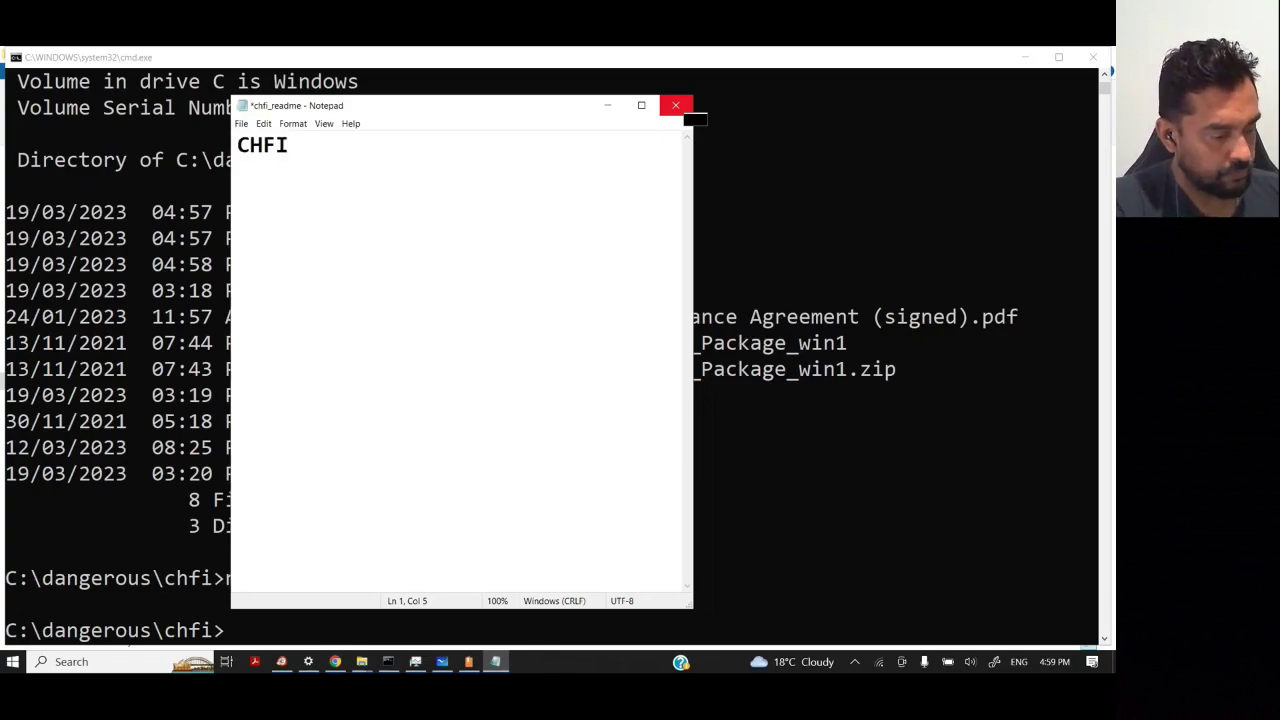
{"action": "key", "text": "Return"}
{"action": "key", "text": "ctrl+v"}
{"action": "key", "text": "Return"}
{"action": "key", "text": "ctrl+v"}
{"action": "key", "text": "Return"}
{"action": "key", "text": "ctrl+v"}
{"action": "key", "text": "Return"}
{"action": "key", "text": "ctrl+v"}
{"action": "key", "text": "Return"}
{"action": "key", "text": "ctrl+v"}
{"action": "key", "text": "Return"}
{"action": "key", "text": "ctrl+v"}
{"action": "key", "text": "Return"}
{"action": "key", "text": "ctrl+v"}
{"action": "key", "text": "Return"}
{"action": "key", "text": "ctrl+v"}
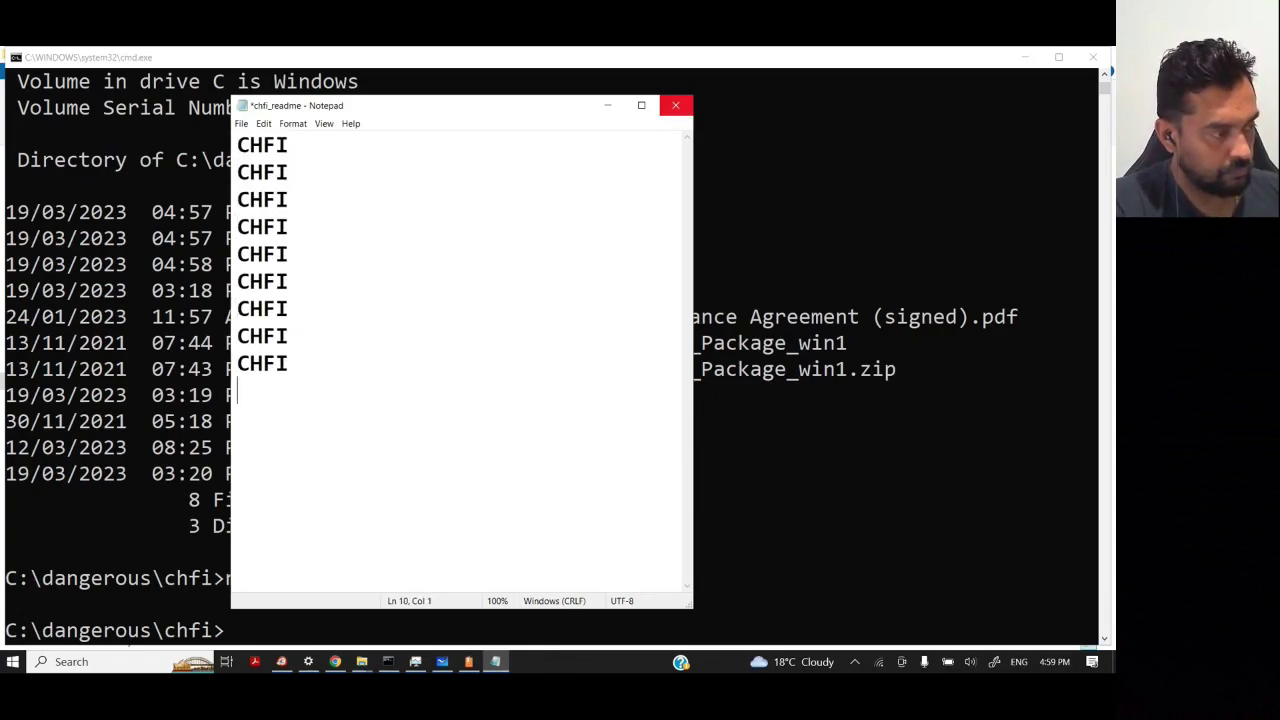
{"action": "key", "text": "Return"}
{"action": "key", "text": "ctrl+v"}
{"action": "key", "text": "Return"}
{"action": "key", "text": "ctrl+v"}
{"action": "key", "text": "Return"}
{"action": "key", "text": "ctrl+v"}
{"action": "key", "text": "Return"}
{"action": "key", "text": "ctrl+v"}
{"action": "key", "text": "Return"}
{"action": "key", "text": "ctrl+v"}
{"action": "key", "text": "Return"}
{"action": "key", "text": "ctrl+v"}
{"action": "key", "text": "Return"}
{"action": "key", "text": "ctrl+v"}
{"action": "key", "text": "Return"}
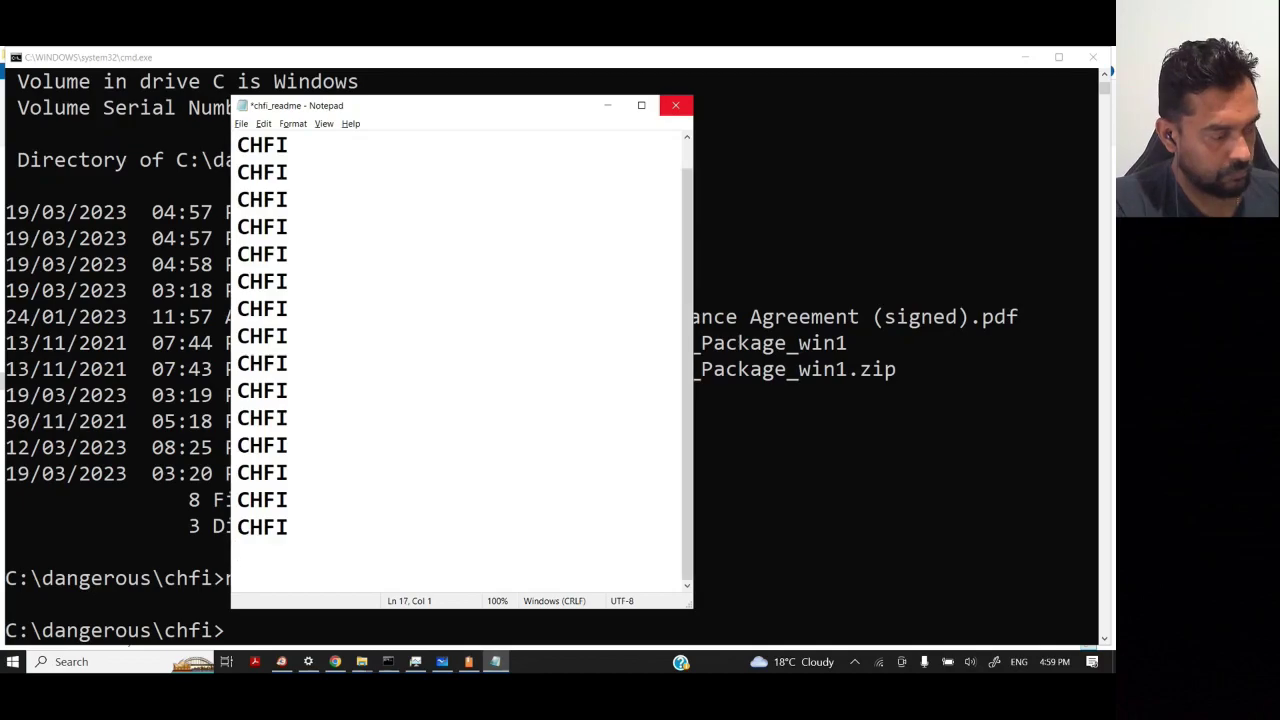
- Exit Notepad saving chfi_readme.txt, and list the chfi directory with dir to check the file's size
{"action": "key", "text": "alt+f"}
{"action": "key", "text": "Up"}
{"action": "key", "text": "Return"}
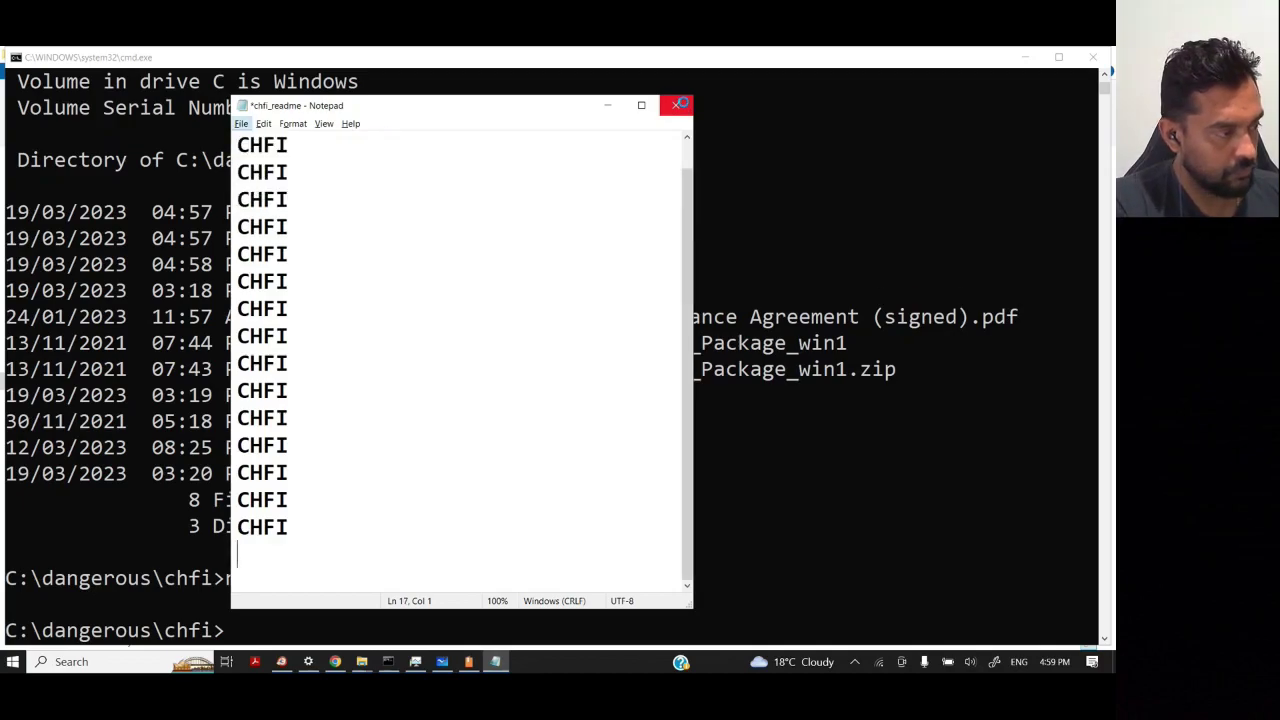
{"action": "key", "text": "Return"}
{"action": "type", "text": "dir"}
{"action": "key", "text": "Return"}
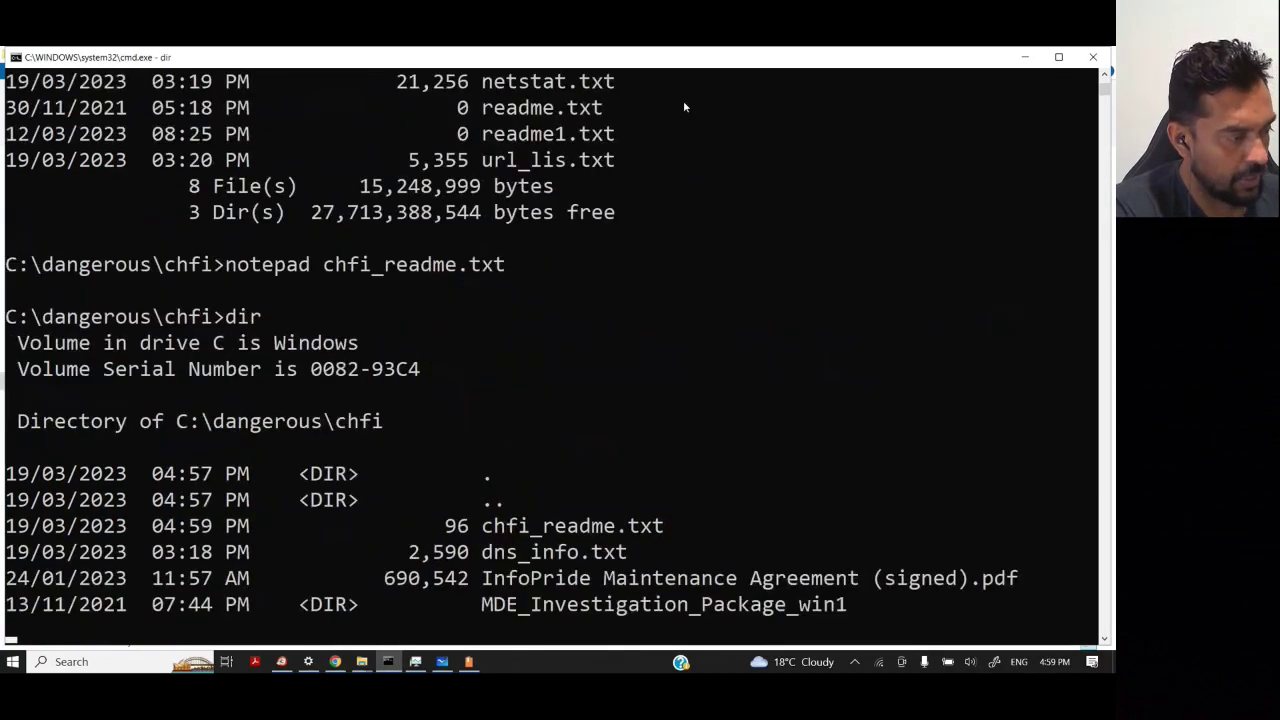
- Reopen chfi_readme.txt in Notepad from the command line and delete all of its text
{"action": "left_click_drag", "start_coordinate": [448, 316], "coordinate": [737, 331]}
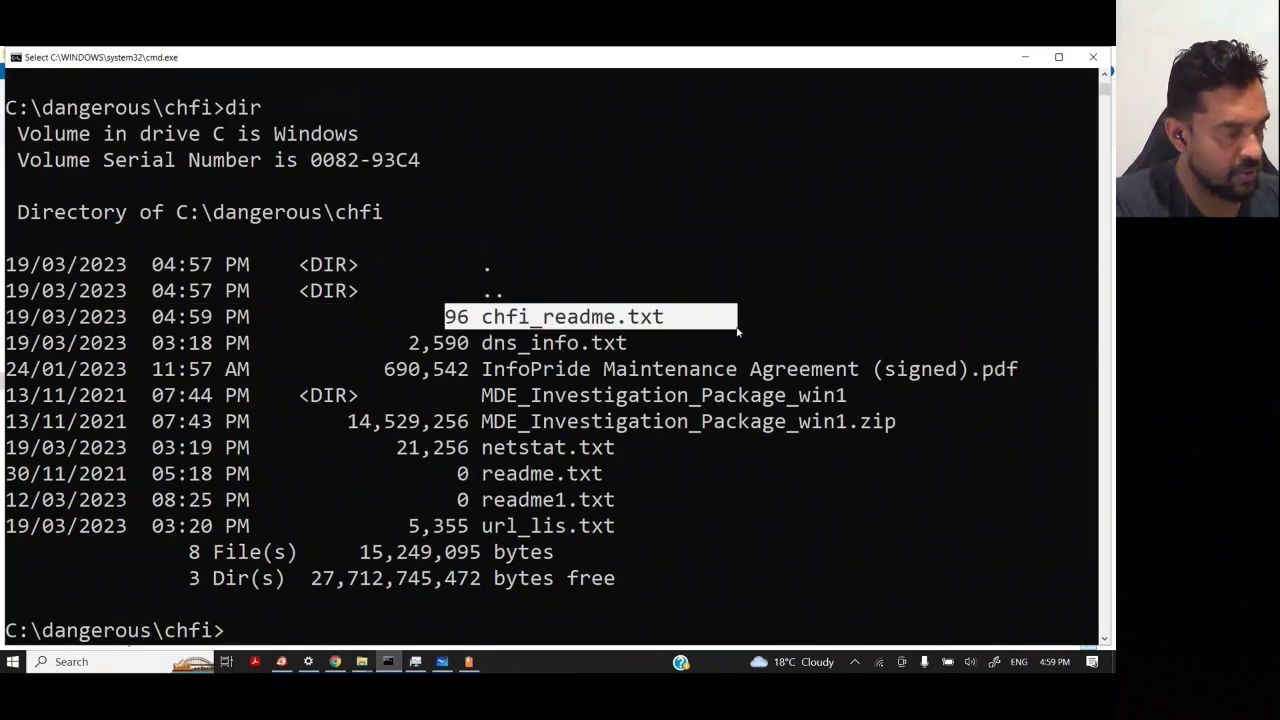
{"action": "key", "text": "Return"}
{"action": "key", "text": "Up"}
{"action": "key", "text": "Up"}
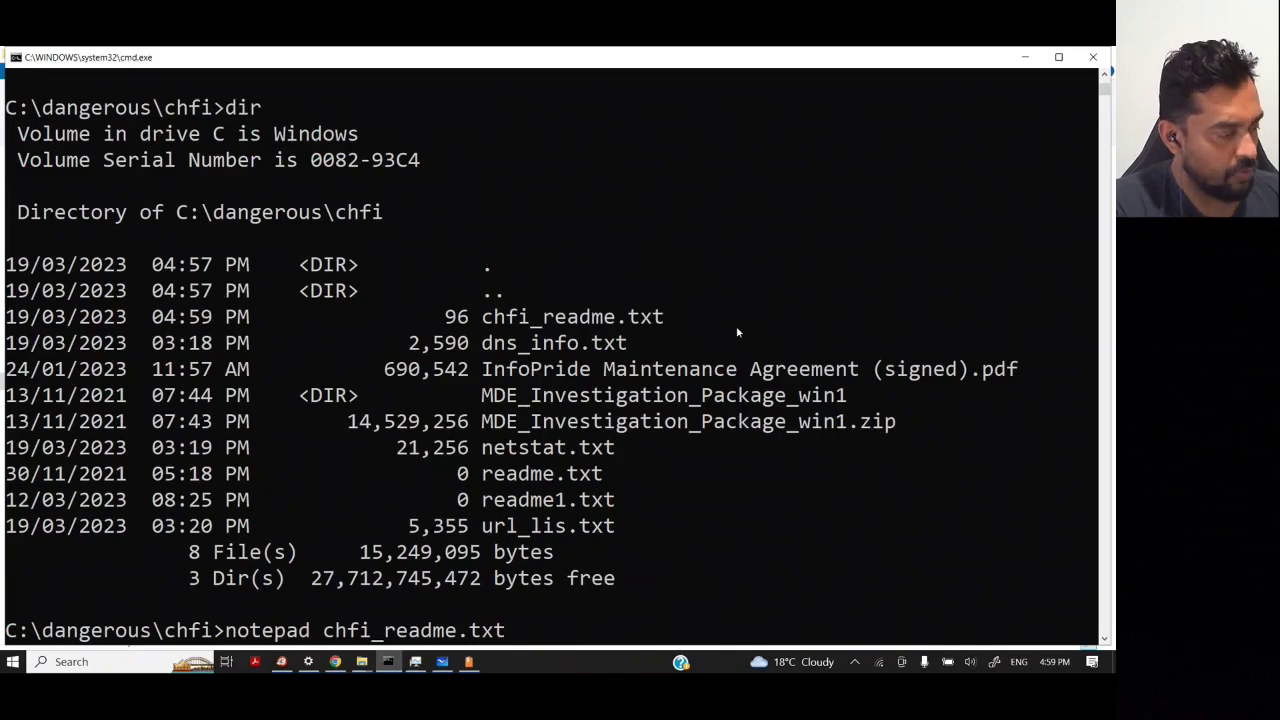
{"action": "key", "text": "Return"}
{"action": "key", "text": "ctrl+a"}
{"action": "key", "text": "Delete"}
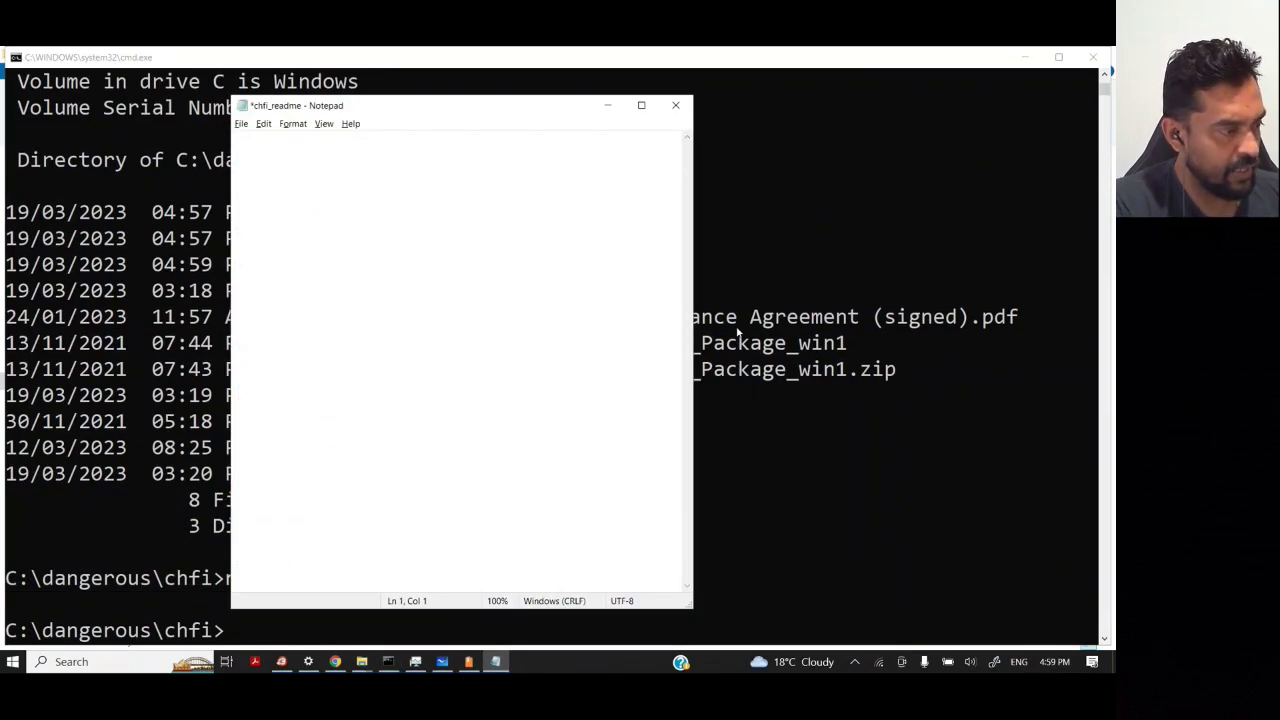
- Save the emptied chfi_readme.txt, exit Notepad, and list the chfi directory with dir to check the file's size
{"action": "key", "text": "ctrl+s"}
{"action": "key", "text": "alt+F4"}
{"action": "type", "text": "dir"}
{"action": "key", "text": "Return"}
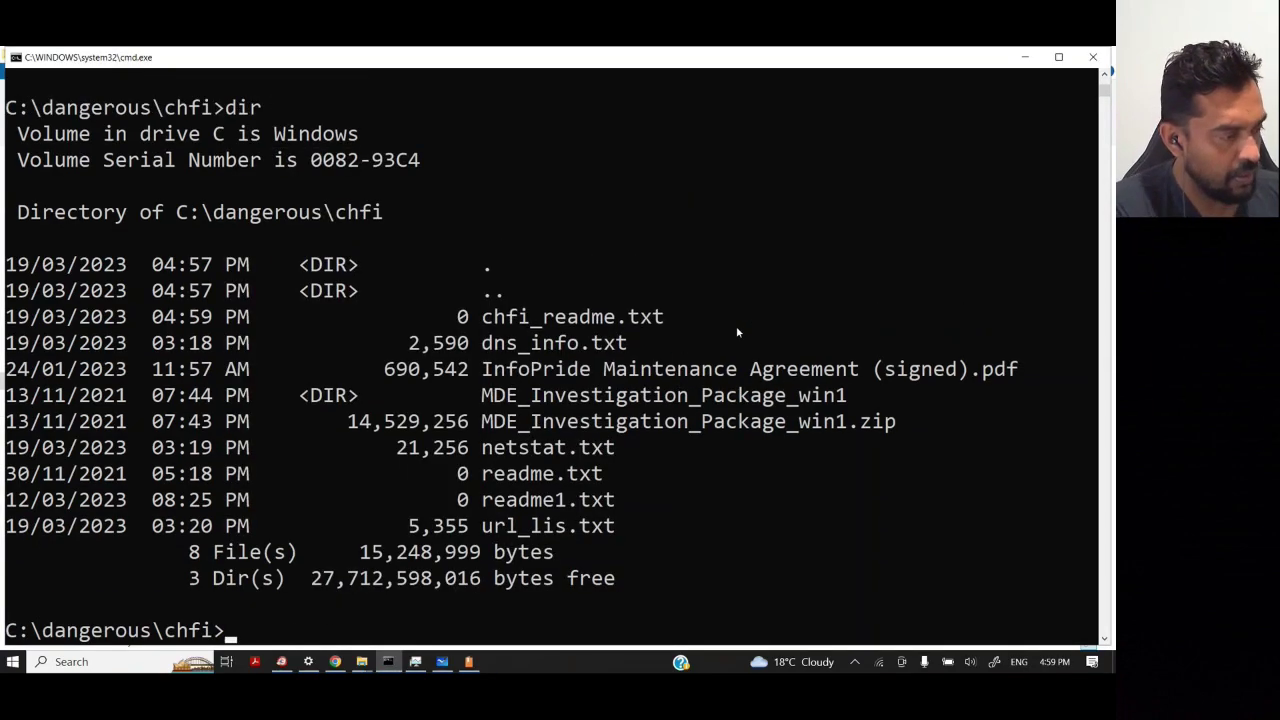
{"action": "left_click_drag", "start_coordinate": [450, 318], "coordinate": [738, 323]}
{"action": "right_click", "coordinate": [738, 323]}
- Open the first alternate data stream of chfi_readme.txt in Notepad from the command line to check its hidden text, then close it
{"action": "key", "text": "Up"}
{"action": "key", "text": "Up"}
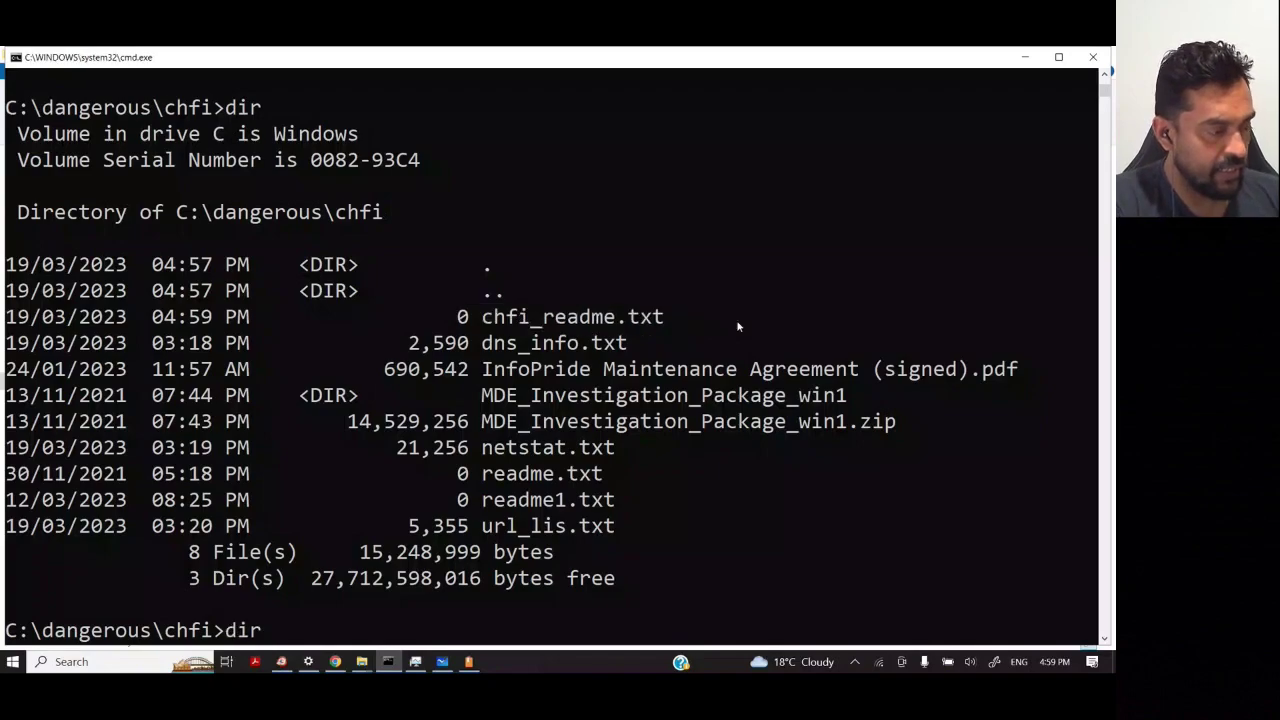
{"action": "key", "text": "Down"}
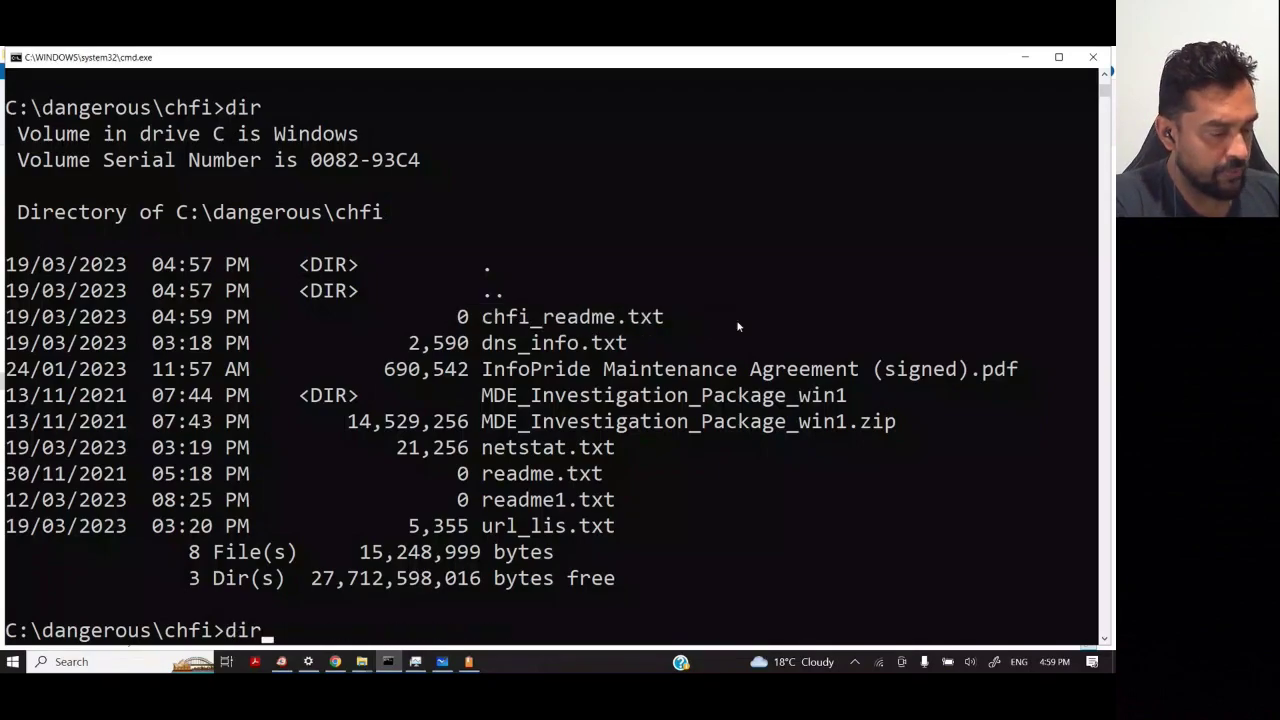
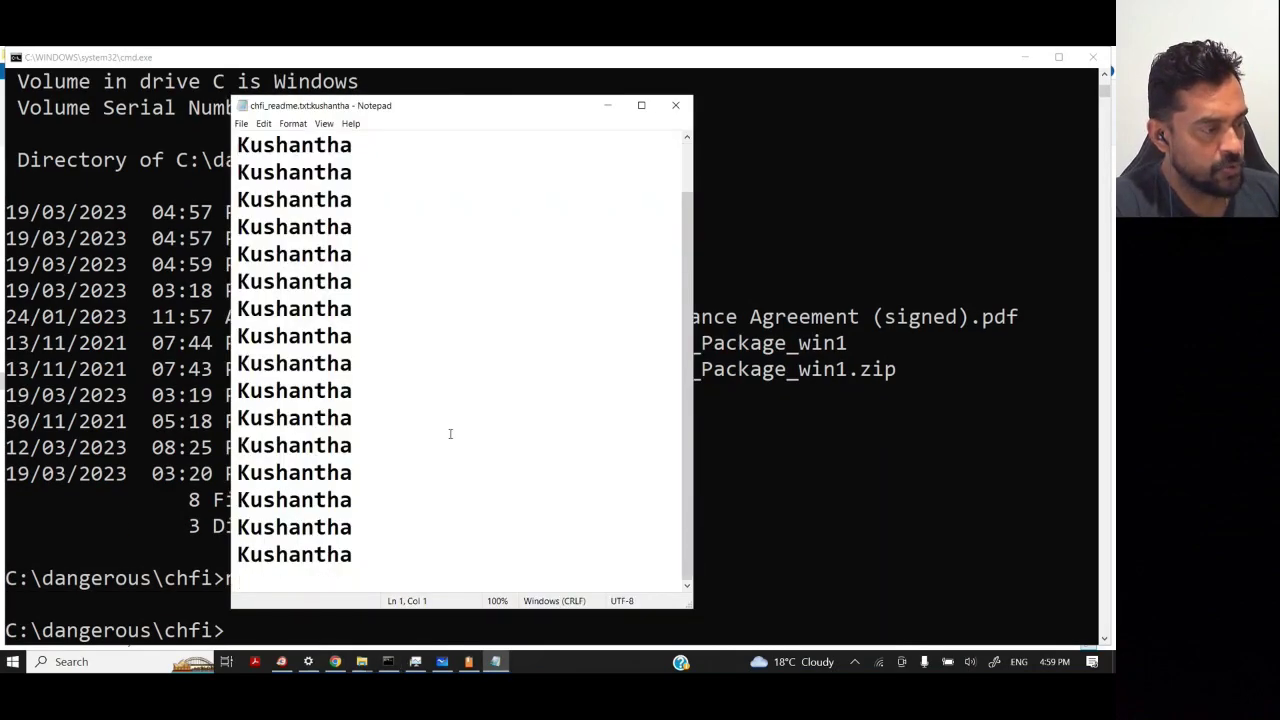
{"action": "left_click", "coordinate": [676, 107]}
- Open the second alternate data stream of chfi_readme.txt in Notepad to check its hidden text, then close it and minimize the command prompt
{"action": "key", "text": "Up"}
{"action": "key", "text": "Up"}
{"action": "key", "text": "Down"}
{"action": "key", "text": "Up"}
{"action": "key", "text": "Up"}
{"action": "key", "text": "Up"}
{"action": "key", "text": "Up"}
{"action": "key", "text": "Up"}
{"action": "key", "text": "Up"}
{"action": "key", "text": "Up"}
{"action": "key", "text": "Up"}
{"action": "key", "text": "Up"}
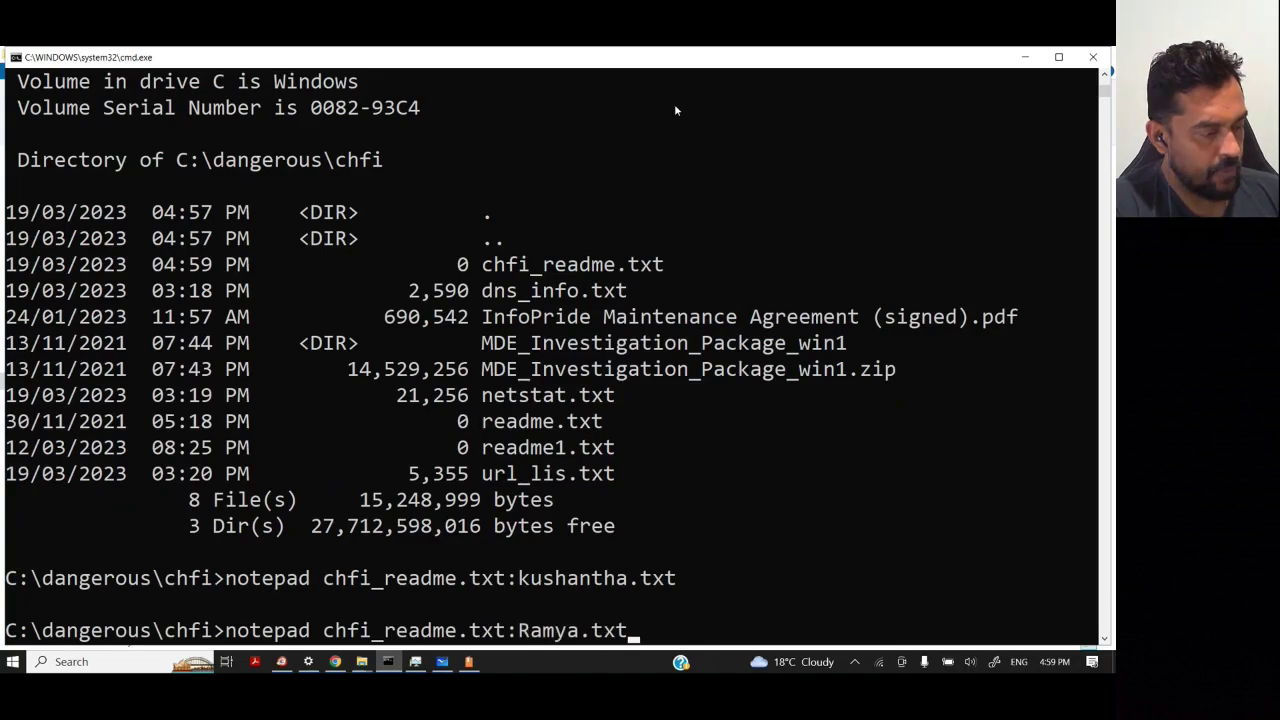
{"action": "key", "text": "Return"}
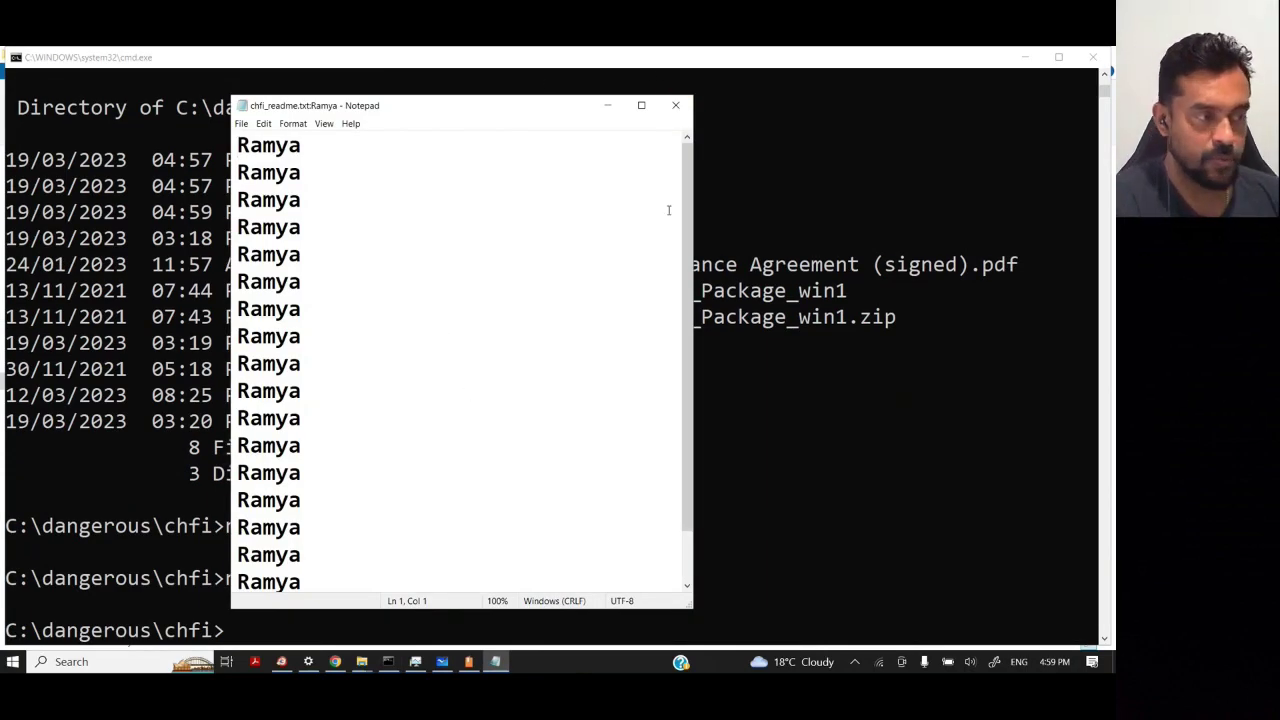
{"action": "left_click", "coordinate": [676, 105]}
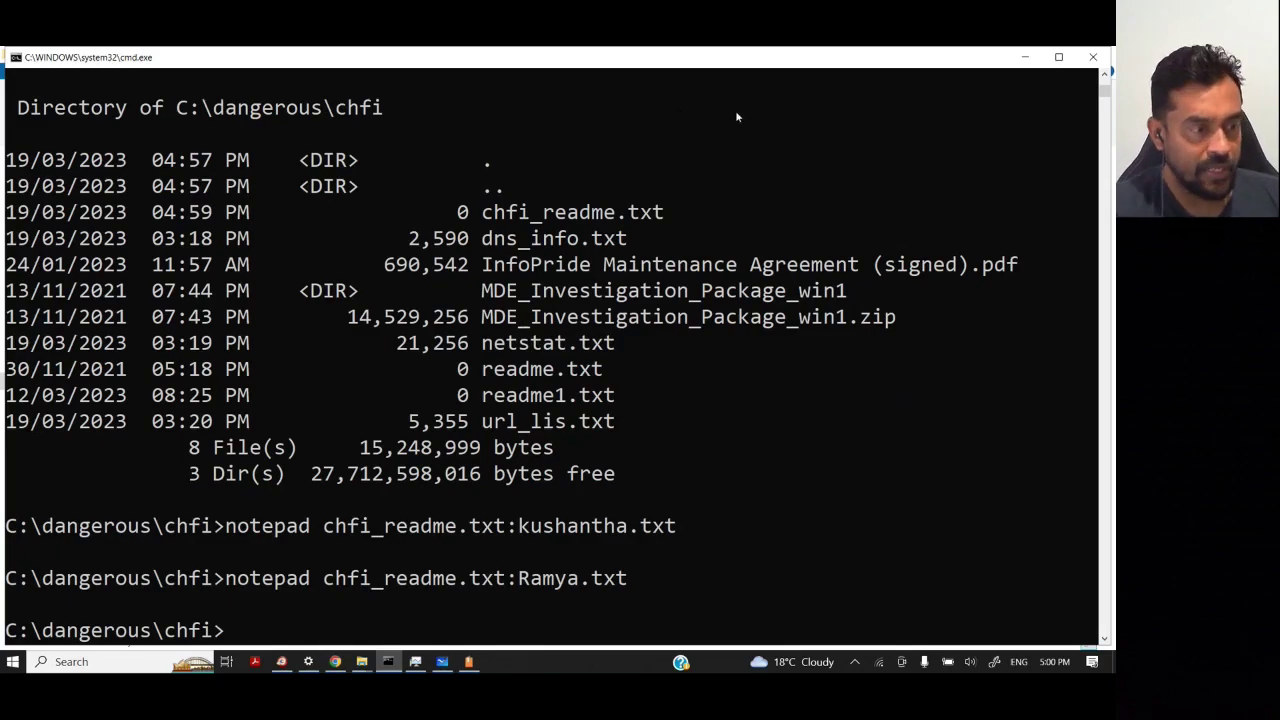
{"action": "left_click", "coordinate": [1030, 58]}
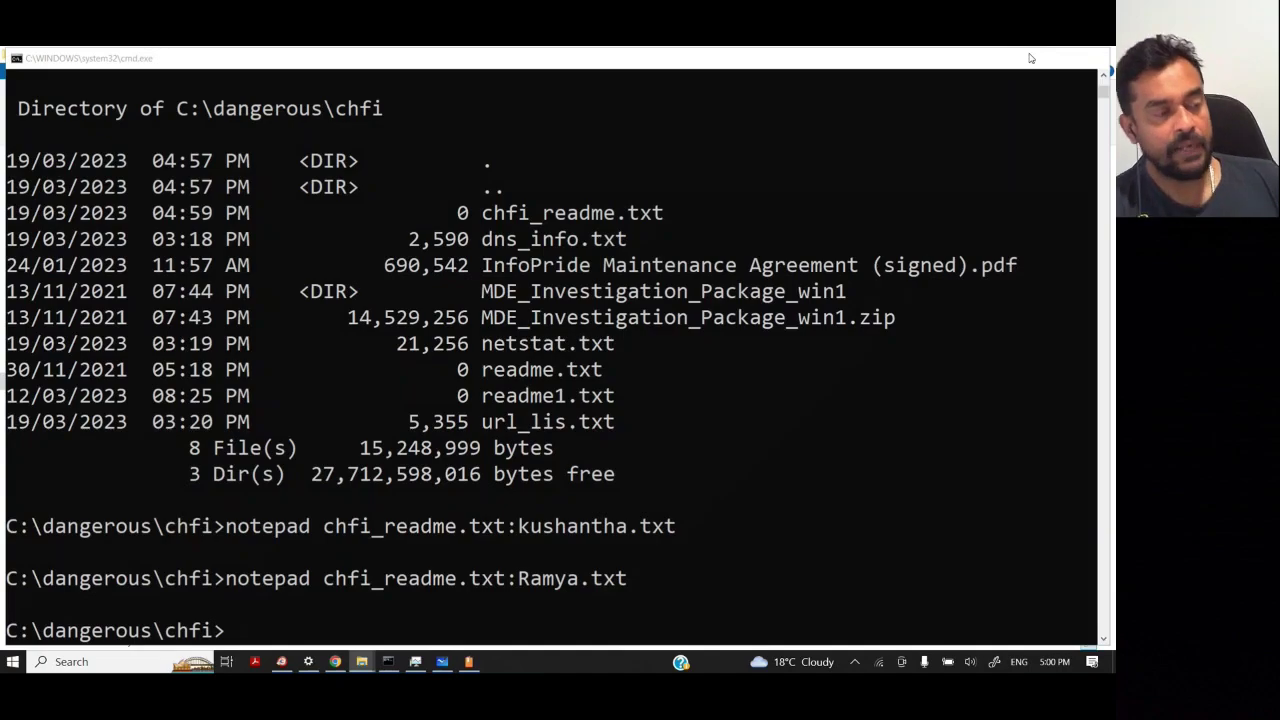